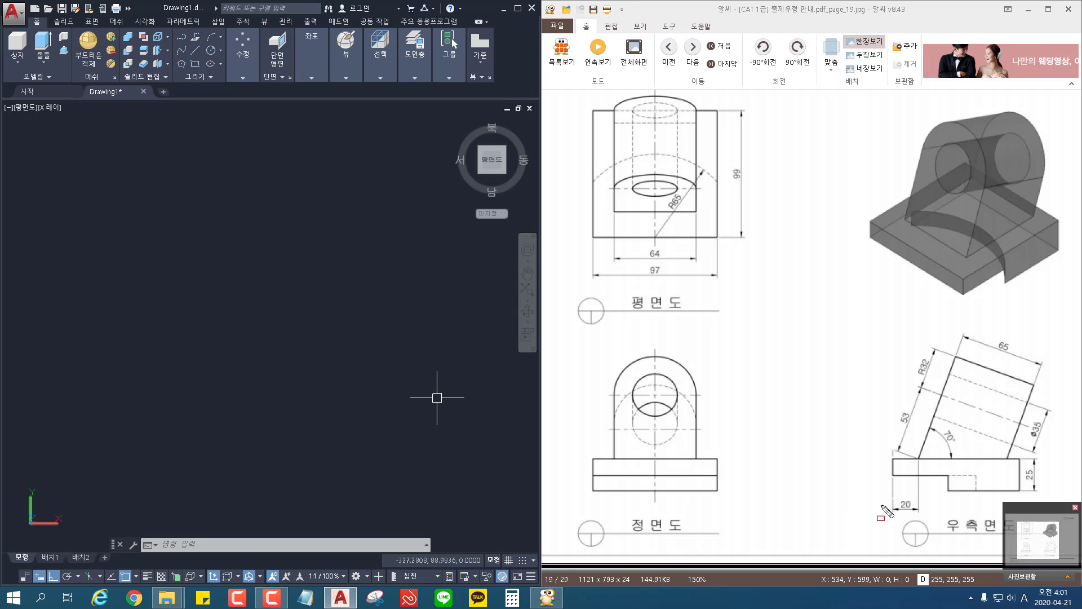
{"action": "left_click_drag", "start_coordinate": [888, 474], "coordinate": [953, 492]}
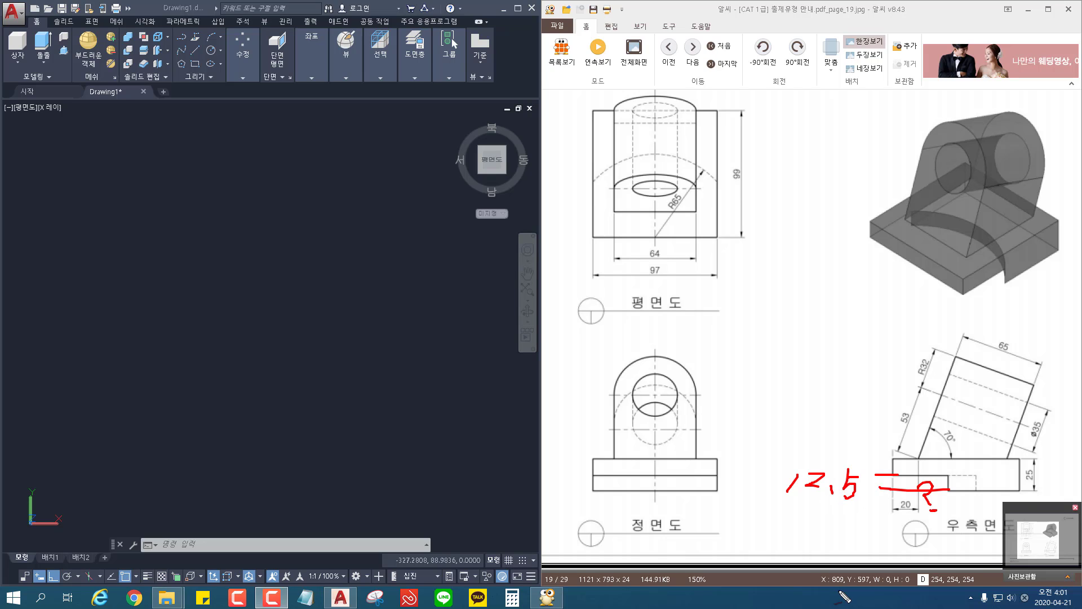
{"action": "key", "text": "Escape"}
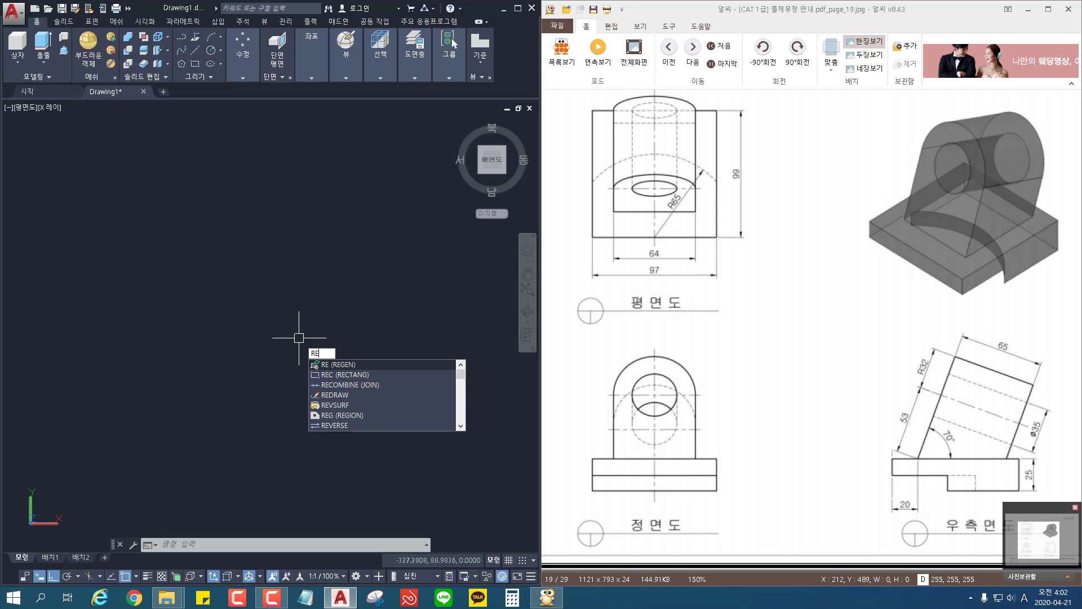
Draw a rectangle 97 wide by 99 high for the base plate in the top view.
{"action": "type", "text": "c"}
{"action": "key", "text": "Return"}
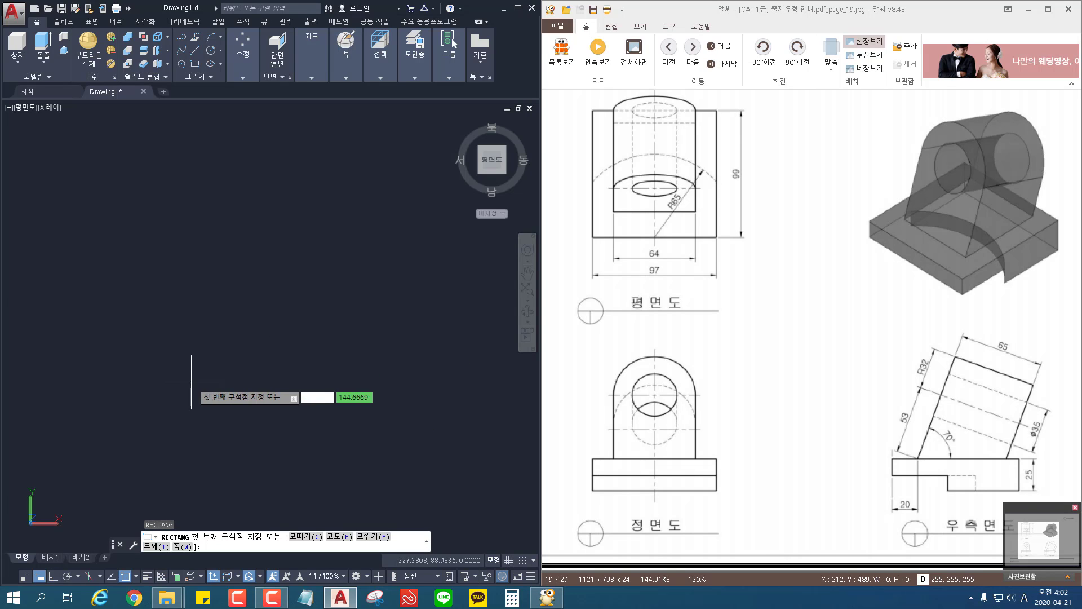
{"action": "left_click", "coordinate": [185, 397]}
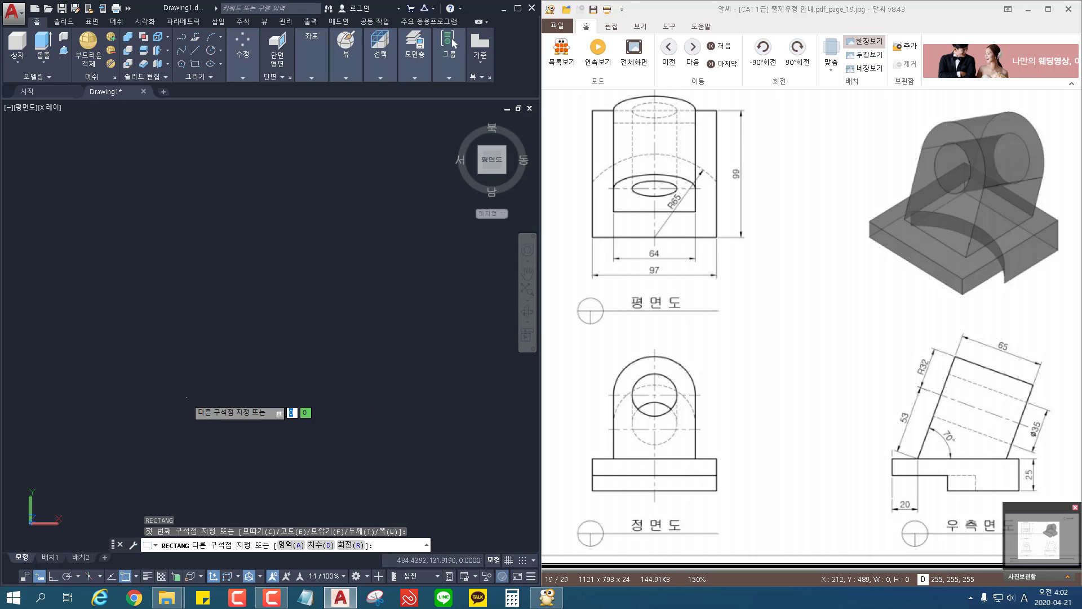
{"action": "key", "text": "shift"}
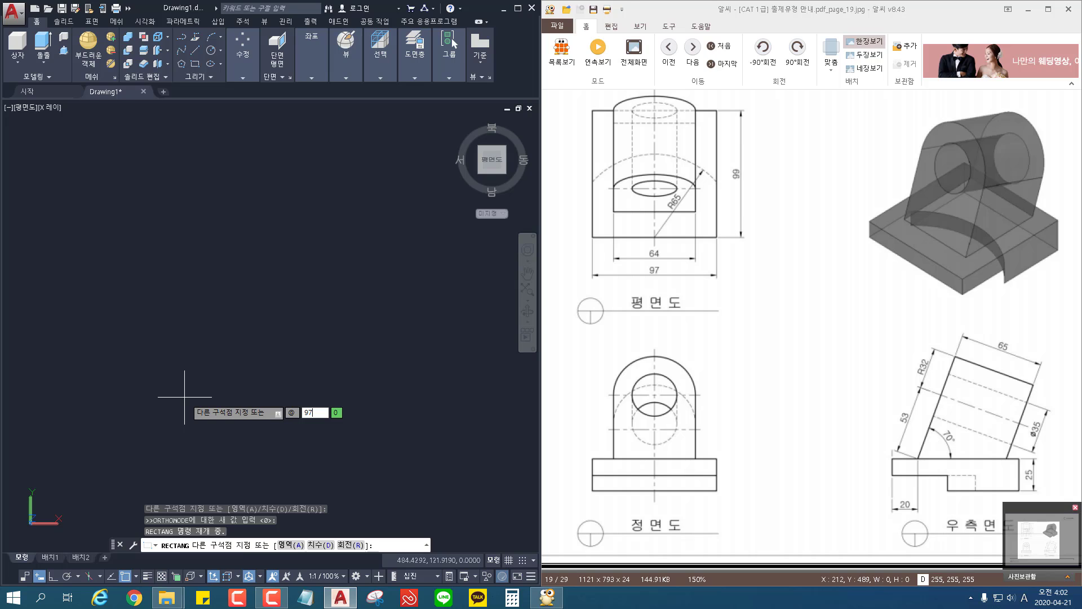
{"action": "key", "text": "Tab"}
{"action": "type", "text": "9"}
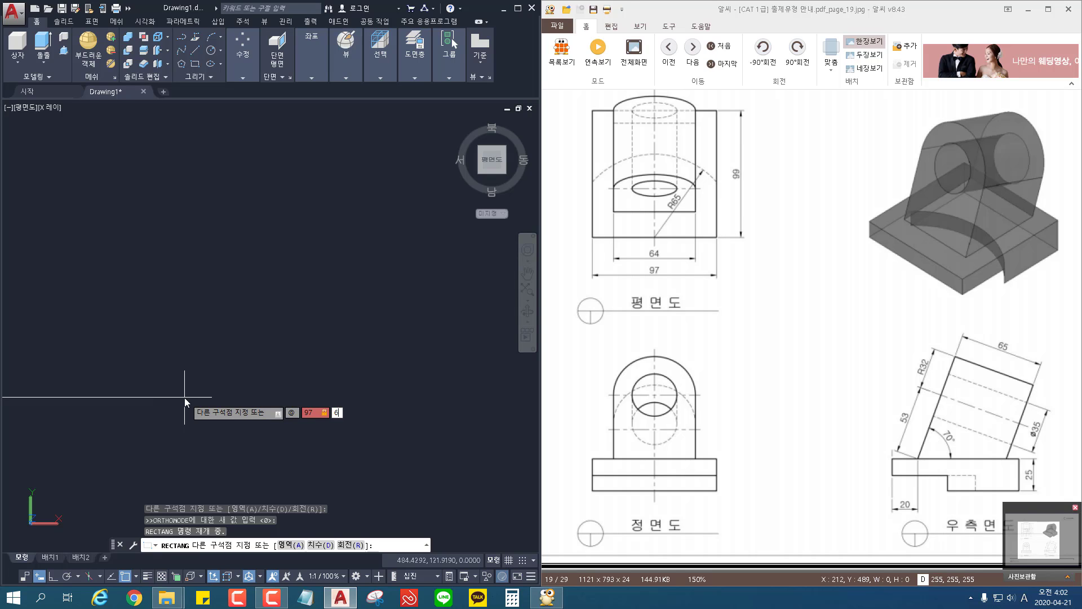
{"action": "type", "text": "9"}
{"action": "key", "text": "Return"}
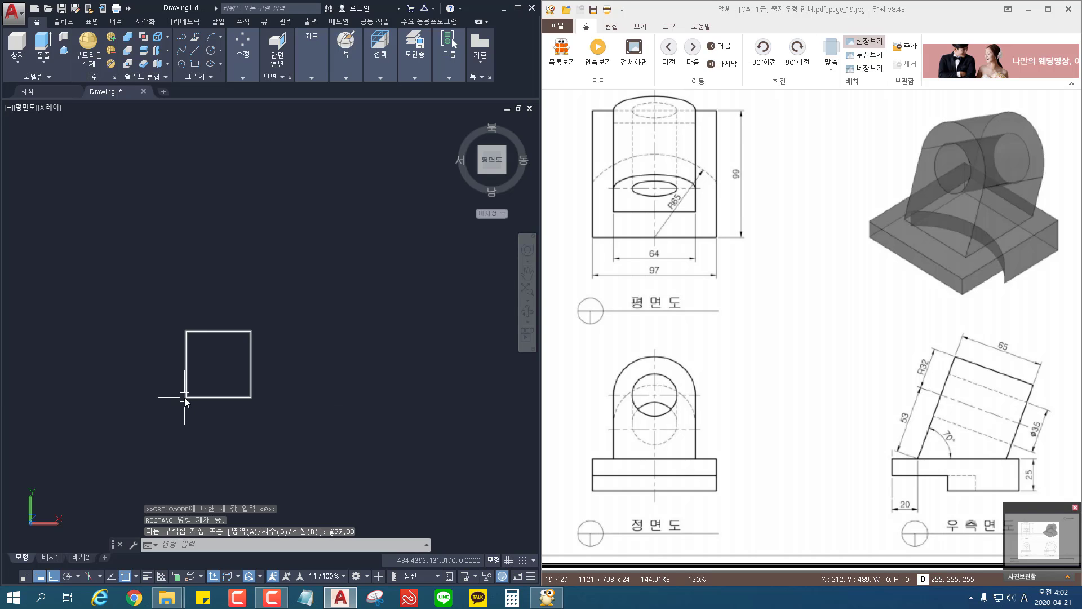
Draw a second rectangle 64 wide by 85 high, to the right of the base rectangle.
{"action": "scroll", "coordinate": [239, 340], "scroll_direction": "up", "scroll_amount": 2}
{"action": "middle_click_drag", "start_coordinate": [239, 340], "coordinate": [225, 295]}
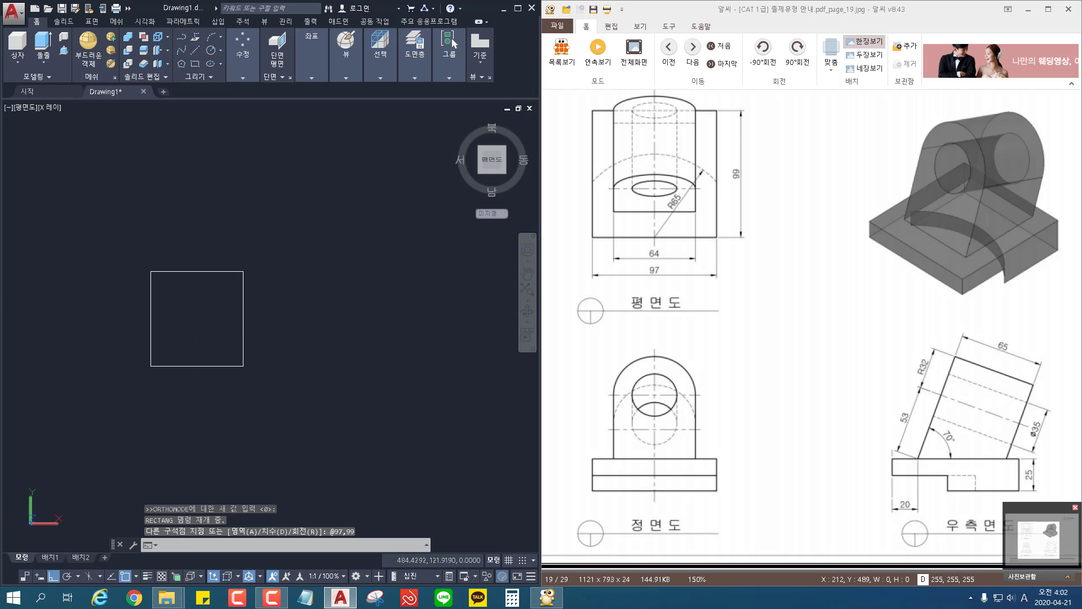
{"action": "middle_click_drag", "start_coordinate": [340, 351], "coordinate": [312, 366]}
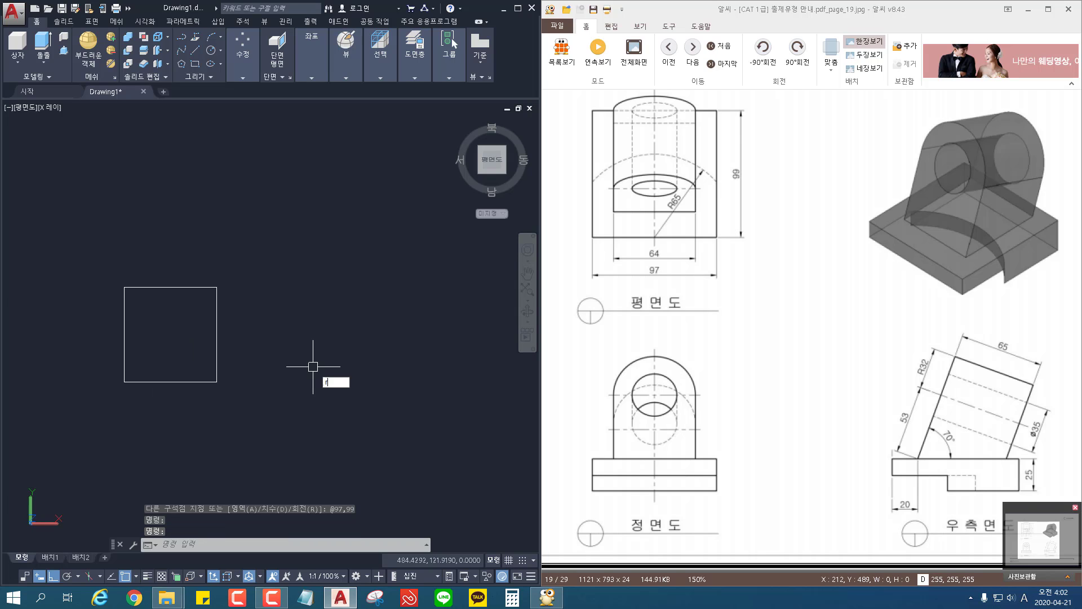
{"action": "type", "text": "rec"}
{"action": "key", "text": "Return"}
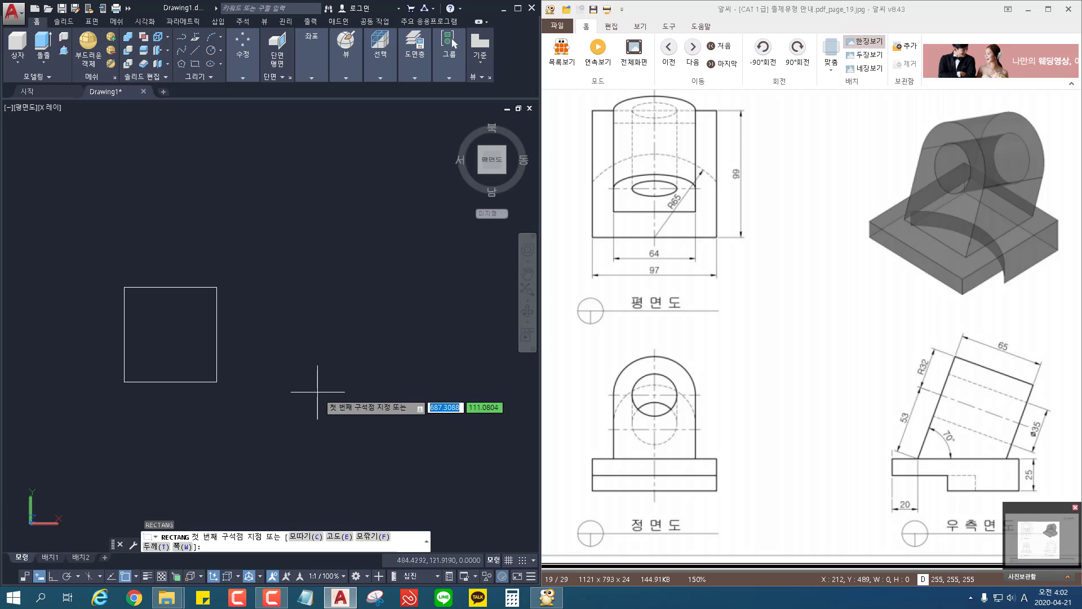
{"action": "left_click", "coordinate": [307, 375]}
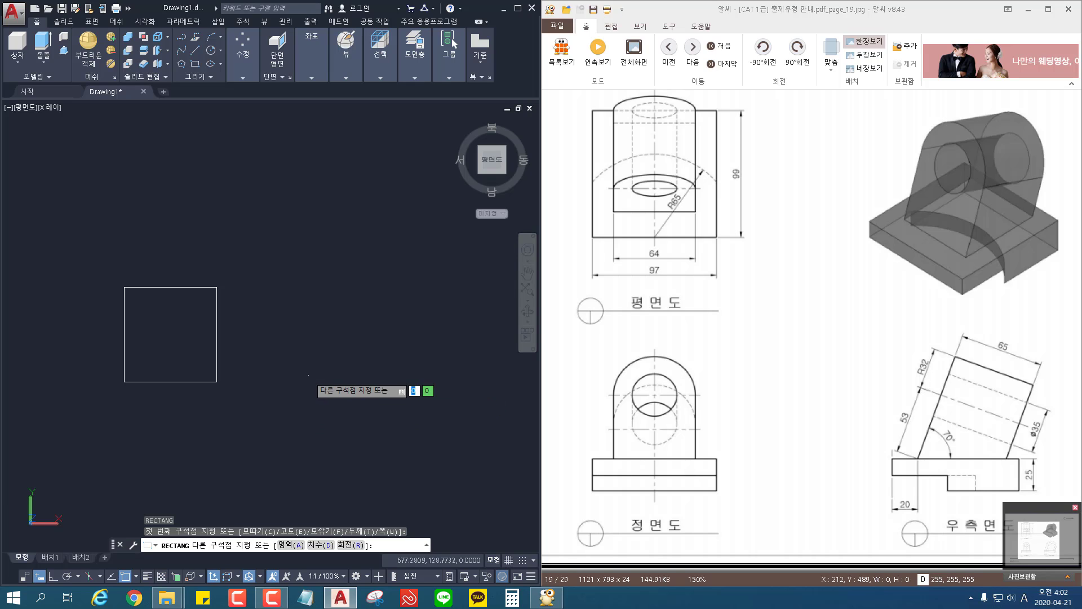
{"action": "key", "text": "F8"}
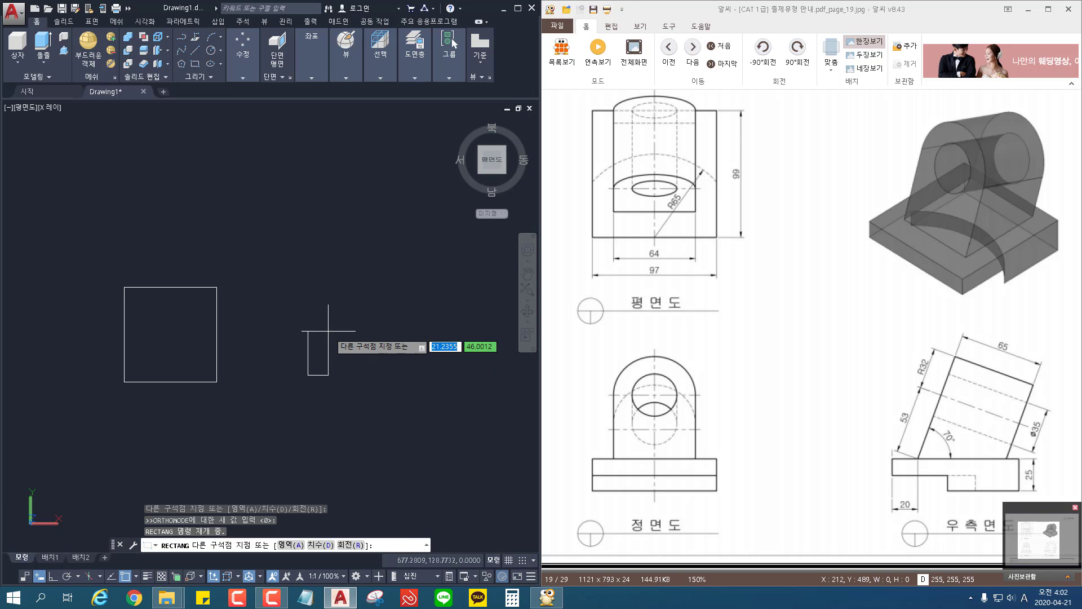
{"action": "type", "text": "@6"}
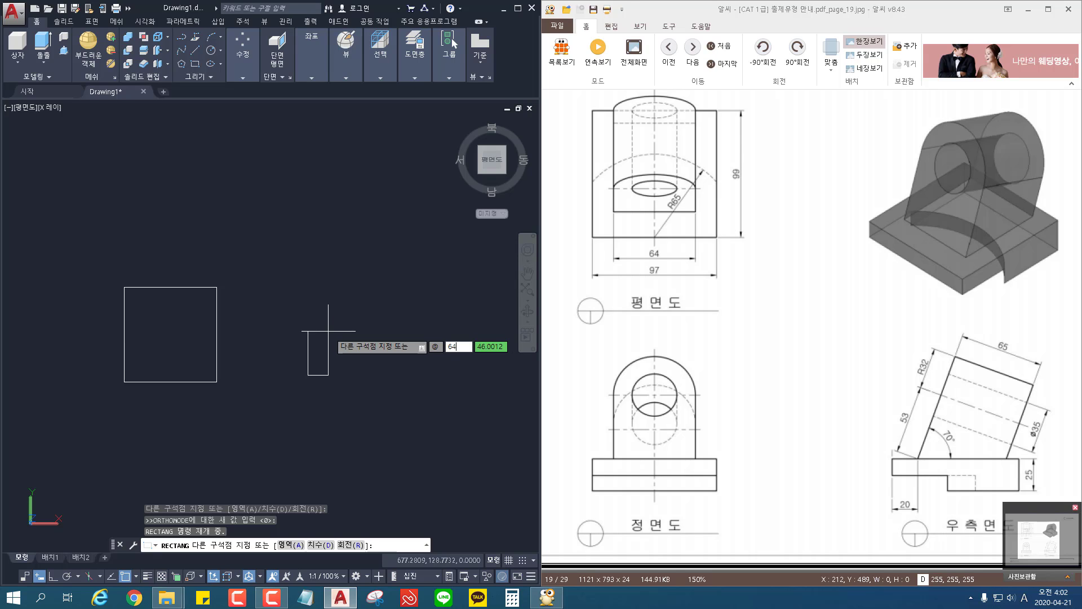
{"action": "type", "text": "4"}
{"action": "key", "text": "Tab"}
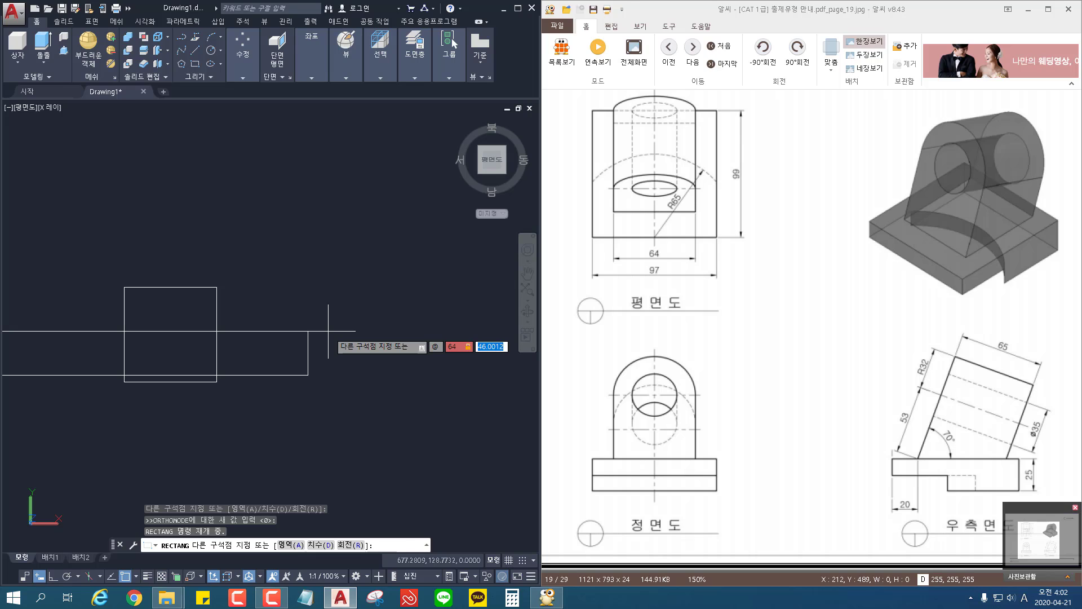
{"action": "type", "text": "85"}
{"action": "key", "text": "Return"}
Draw a vertical construction line 32 long downward from the midpoint of the smaller rectangle's top edge.
{"action": "type", "text": "l"}
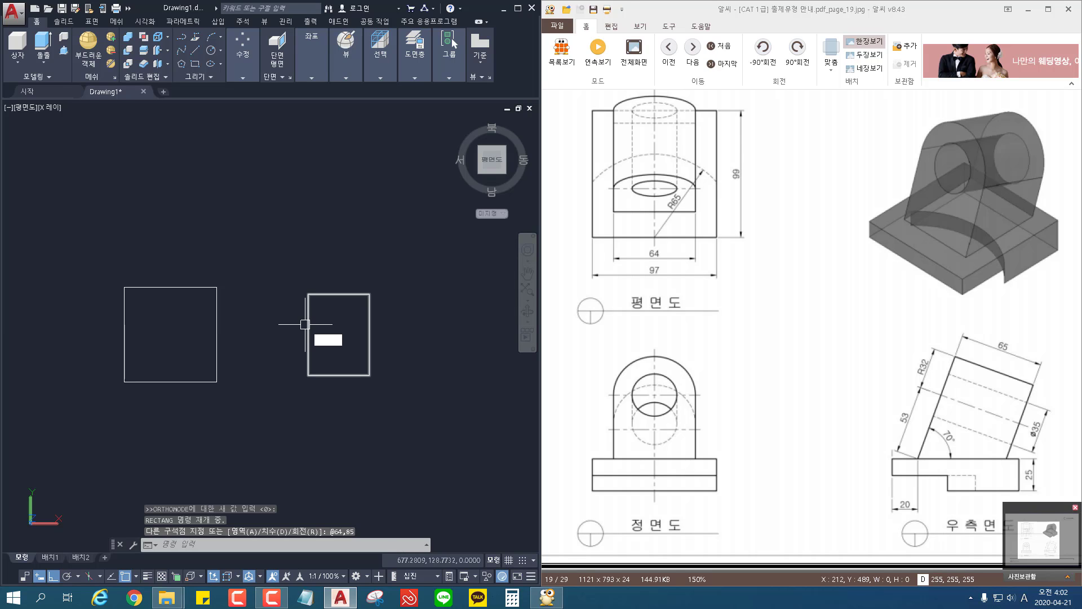
{"action": "key", "text": "Return"}
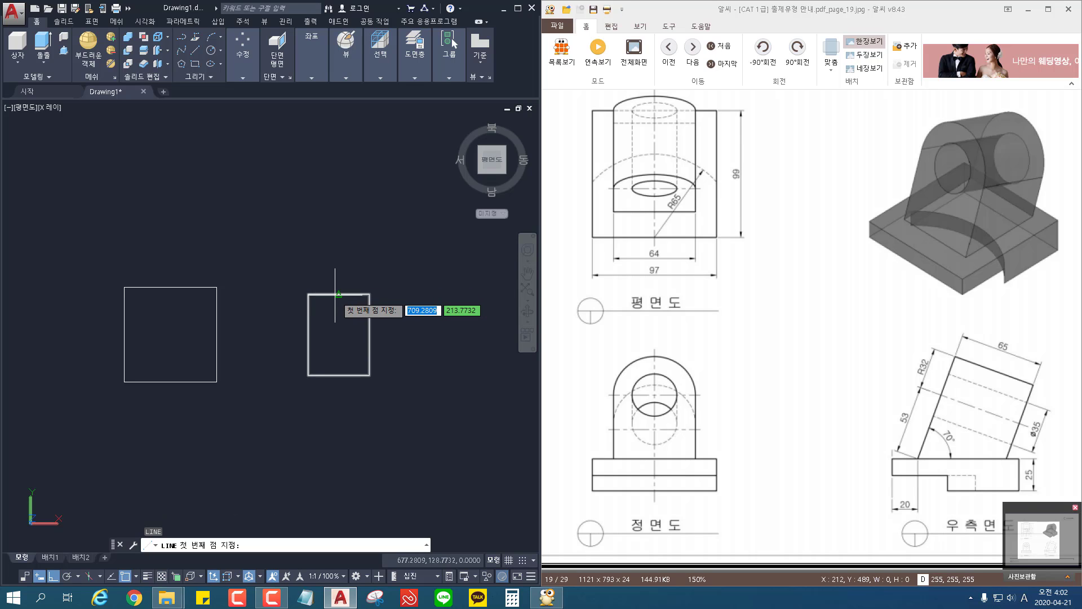
{"action": "left_click", "coordinate": [338, 293]}
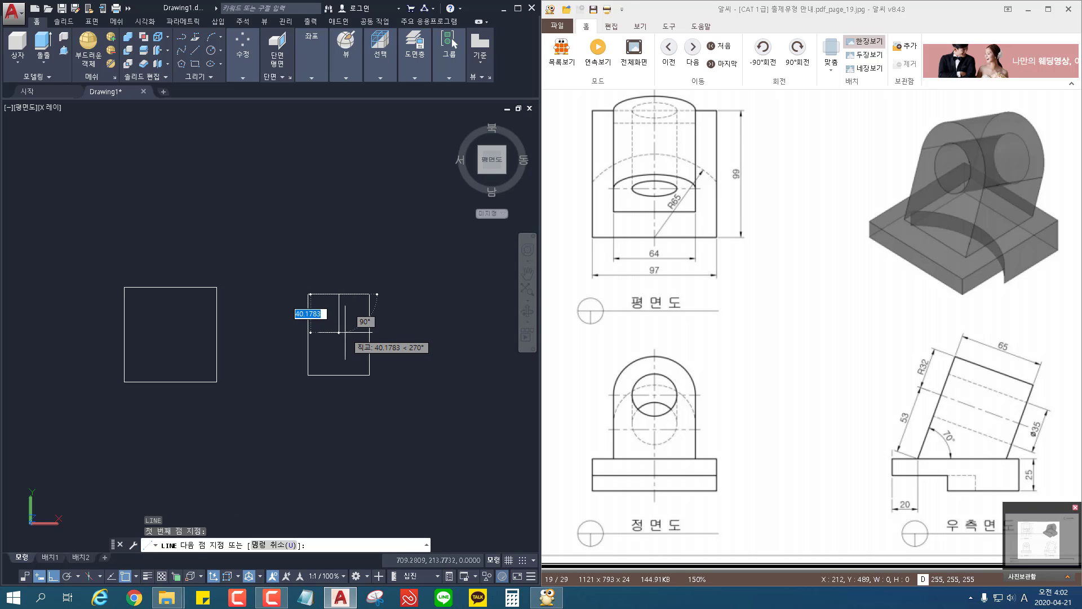
{"action": "type", "text": "32"}
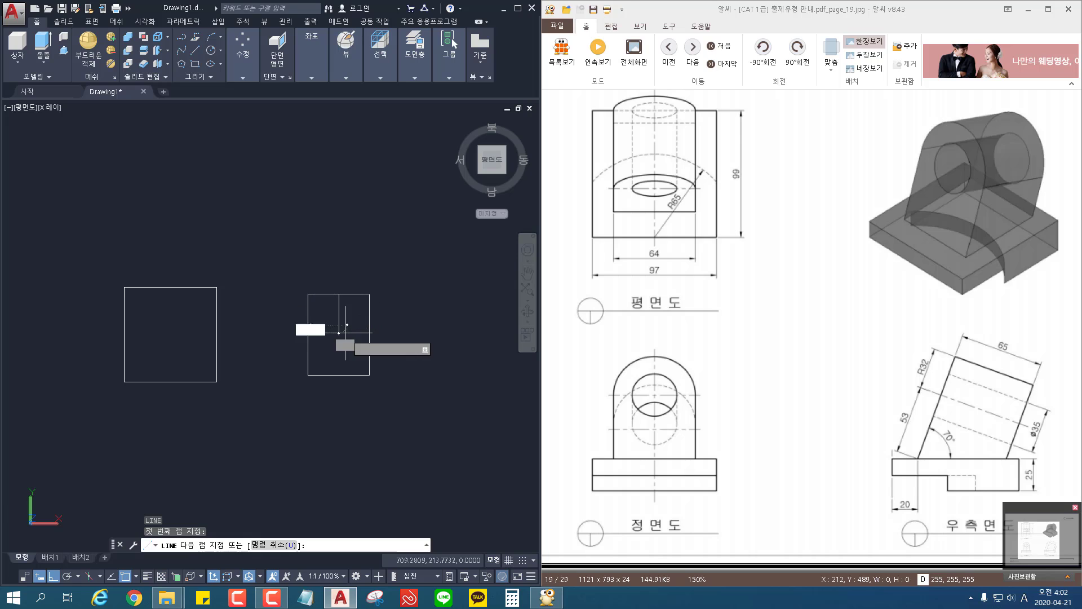
{"action": "key", "text": "Return"}
{"action": "key", "text": "Return"}
Draw a circle of radius 32 centred on the construction line's lower end, reaching the rectangle's top edge.
{"action": "type", "text": "c"}
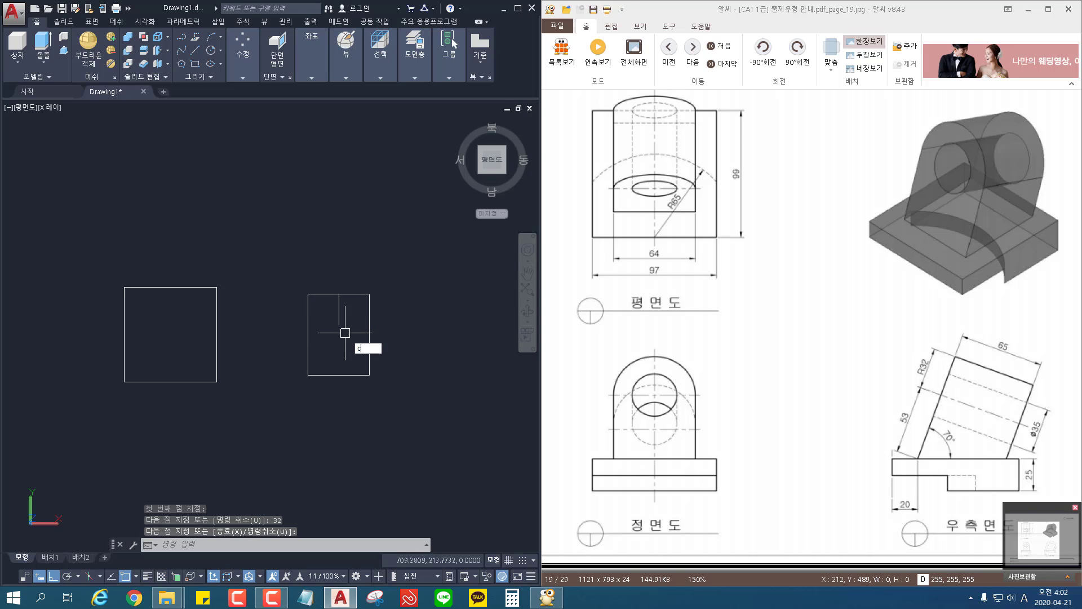
{"action": "key", "text": "Return"}
{"action": "scroll", "coordinate": [338, 324], "scroll_direction": "up", "scroll_amount": 4}
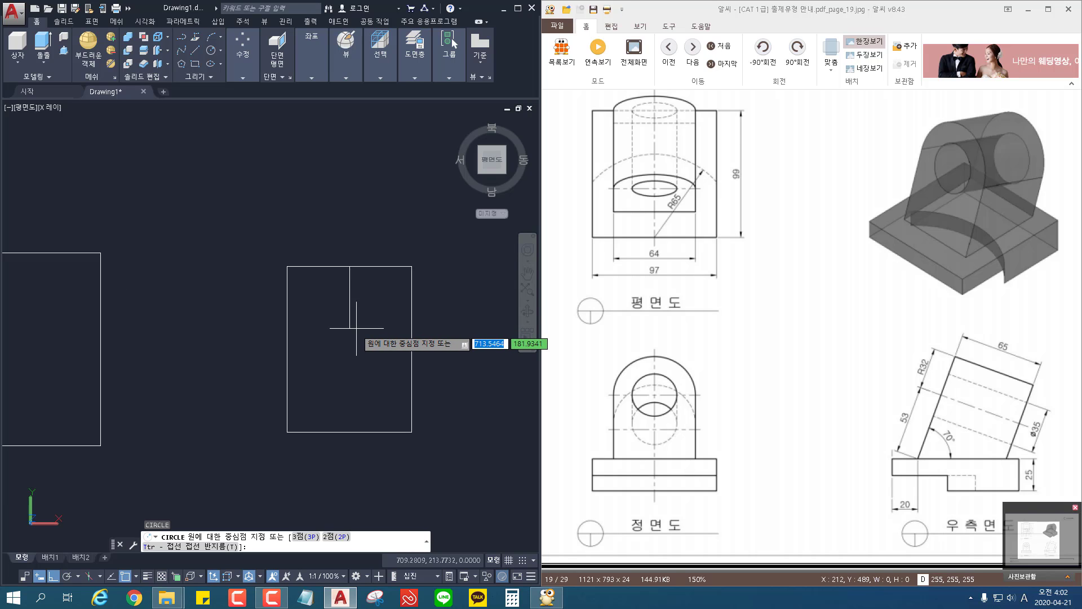
{"action": "left_click", "coordinate": [350, 329]}
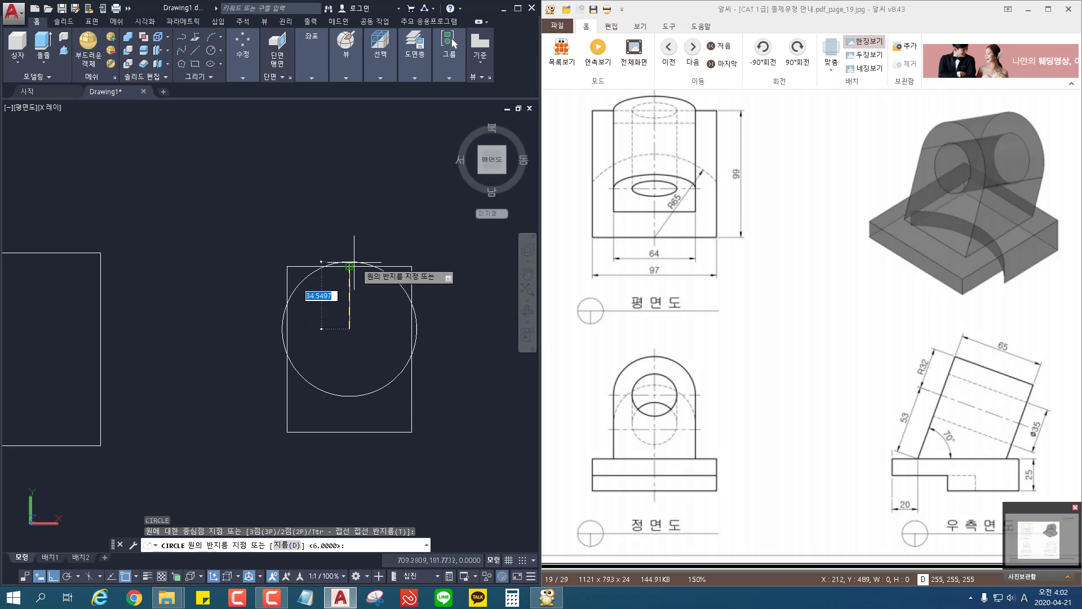
{"action": "key", "text": "Escape"}
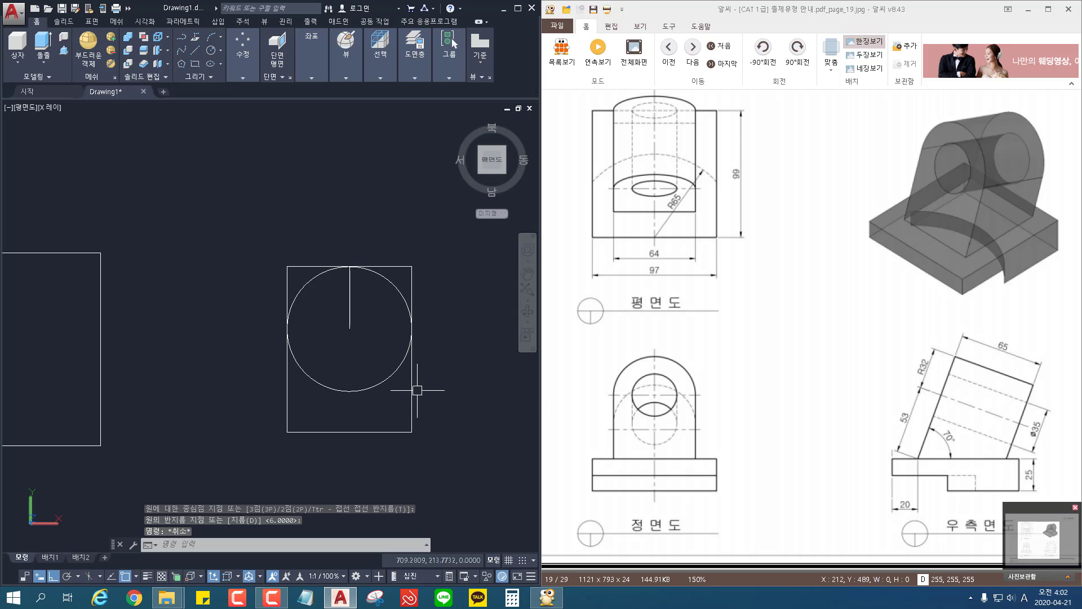
Draw a concentric circle of diameter 35 for the hole inside the radius 32 circle.
{"action": "key", "text": "Return"}
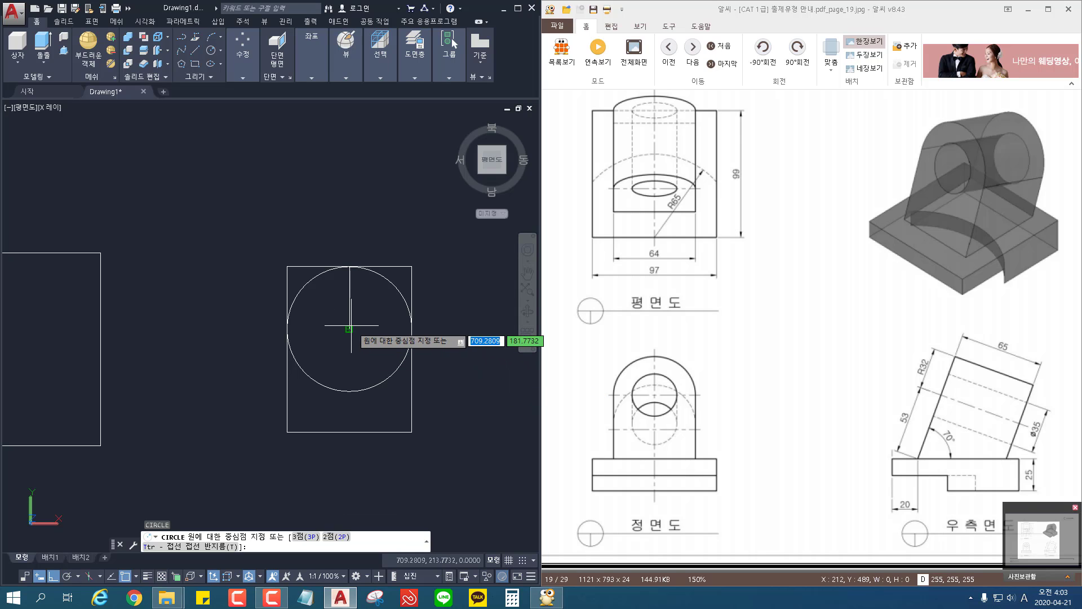
{"action": "left_click", "coordinate": [350, 328]}
{"action": "type", "text": "d"}
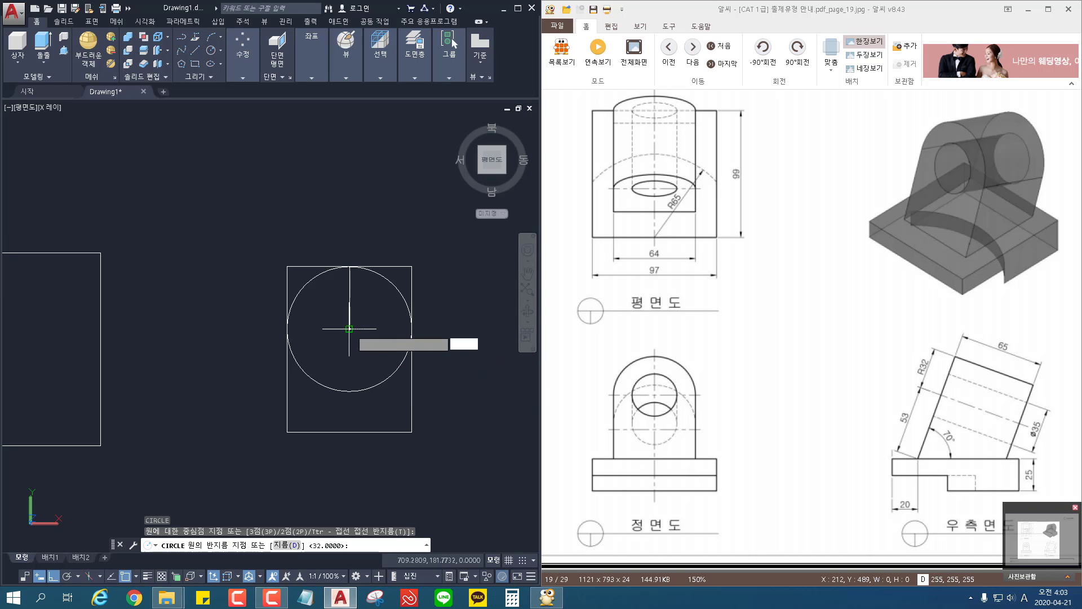
{"action": "key", "text": "Return"}
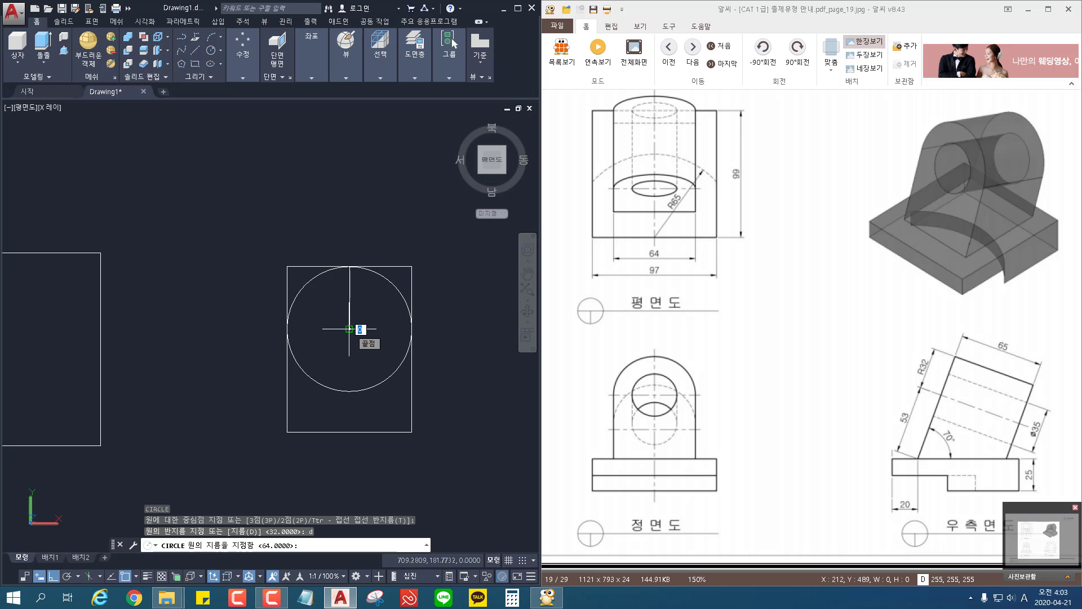
{"action": "type", "text": "35"}
{"action": "key", "text": "Return"}
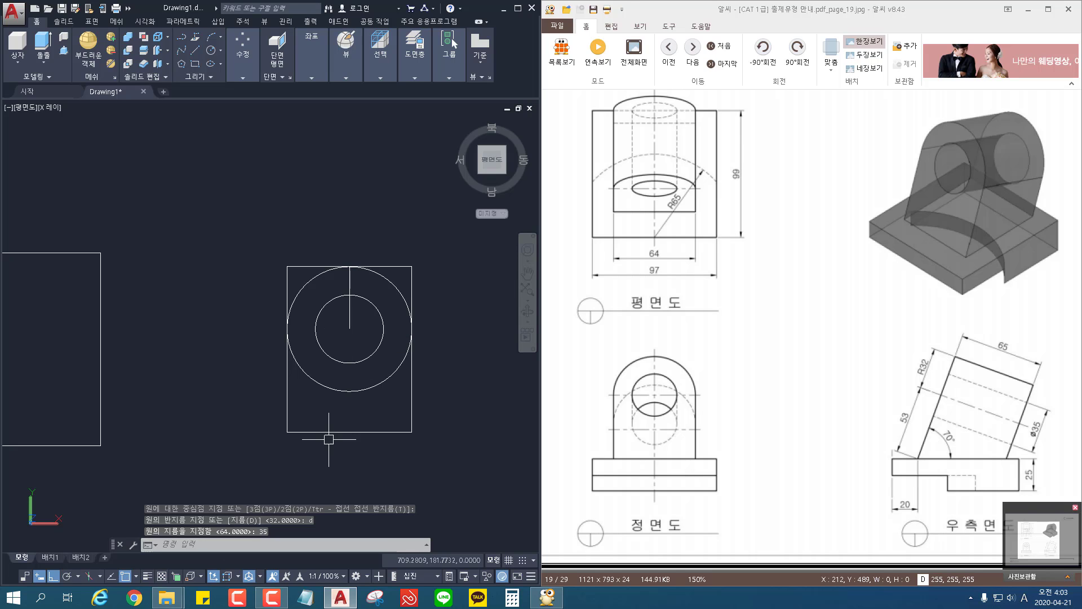
Trim the outer circle's lower half and the rectangle's side edges beside the arc, and delete the leftover top edge and construction line.
{"action": "type", "text": "tr"}
{"action": "key", "text": "Return"}
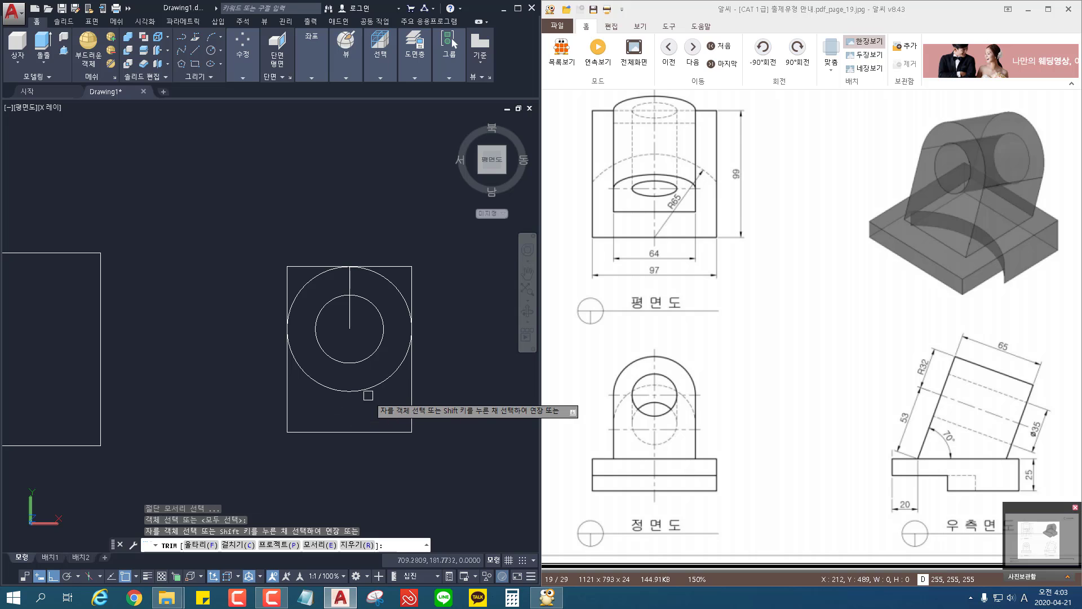
{"action": "left_click", "coordinate": [361, 389]}
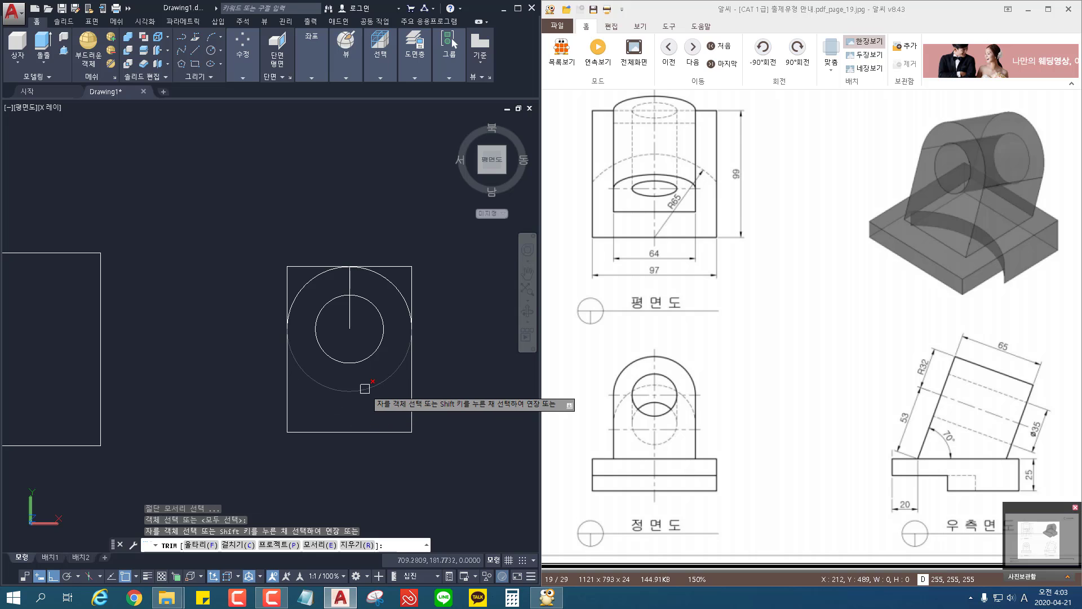
{"action": "left_click", "coordinate": [412, 294]}
{"action": "left_click", "coordinate": [287, 282]}
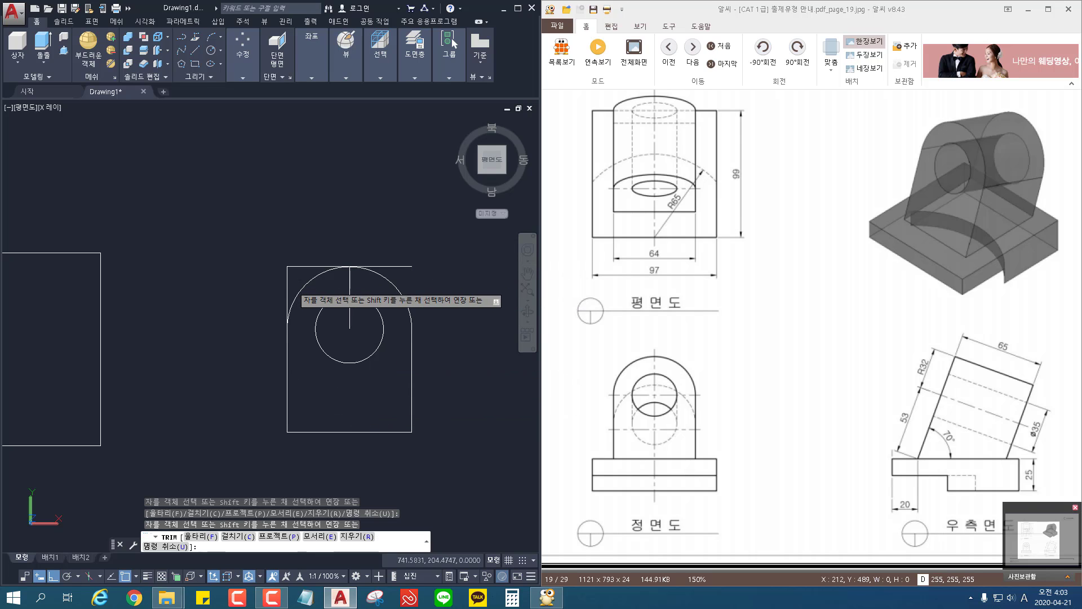
{"action": "key", "text": "Escape"}
{"action": "left_click", "coordinate": [305, 266]}
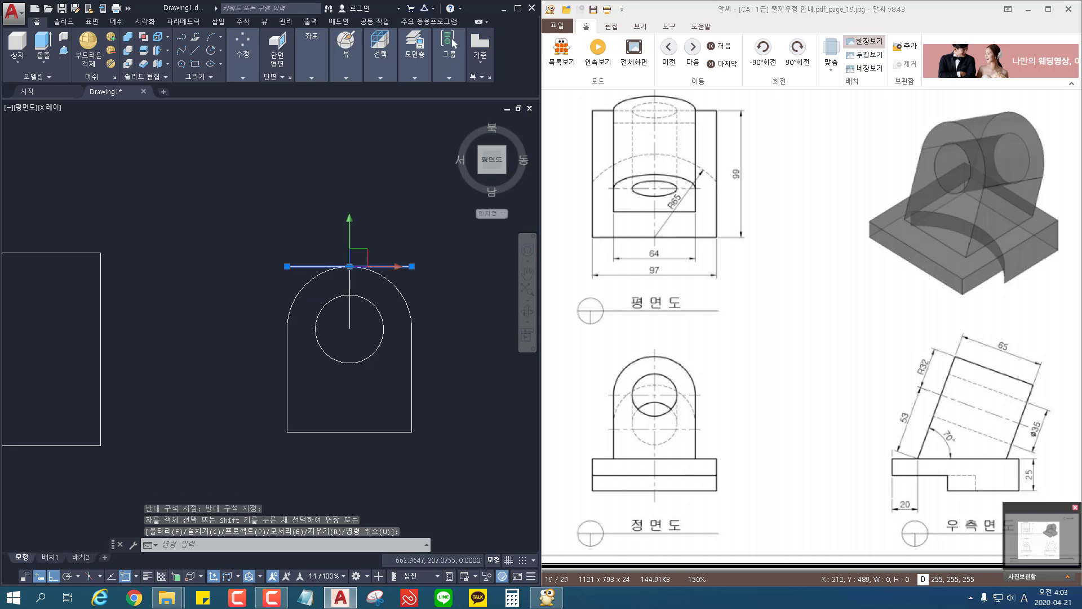
{"action": "key", "text": "Delete"}
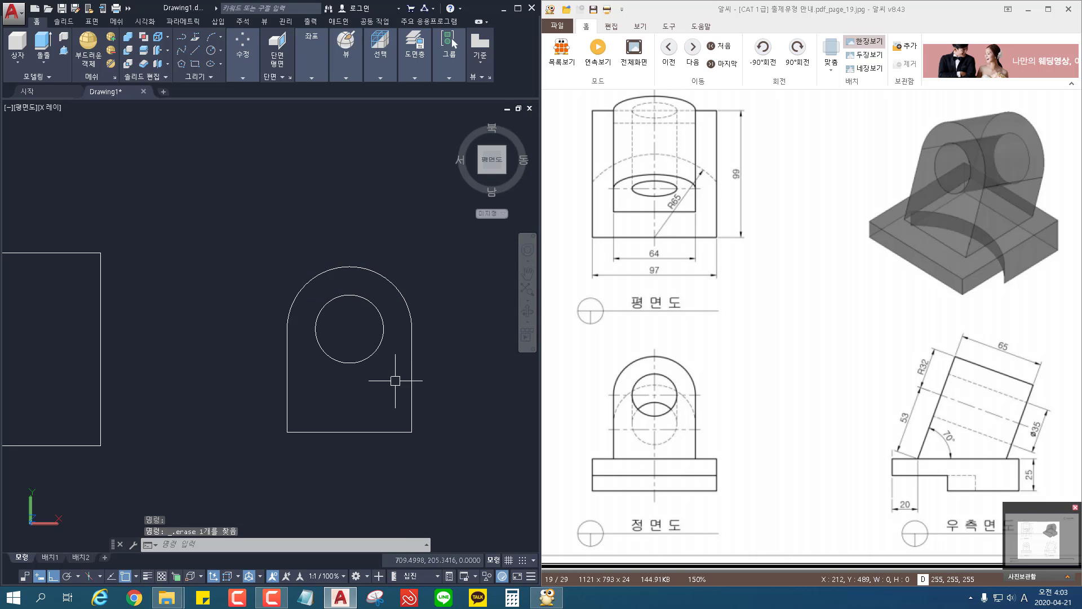
Join the arc and the remaining rectangle edges into one closed polyline around the hole.
{"action": "scroll", "coordinate": [371, 355], "scroll_direction": "down", "scroll_amount": 2}
{"action": "middle_click_drag", "start_coordinate": [379, 343], "coordinate": [386, 334]}
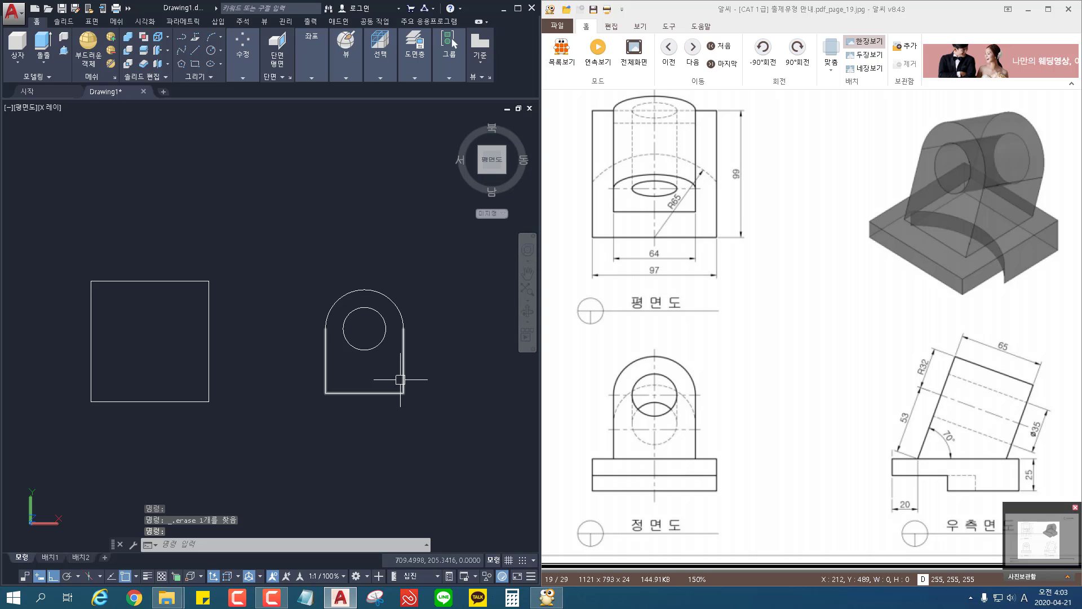
{"action": "type", "text": "j"}
{"action": "key", "text": "Return"}
{"action": "left_click", "coordinate": [435, 267]}
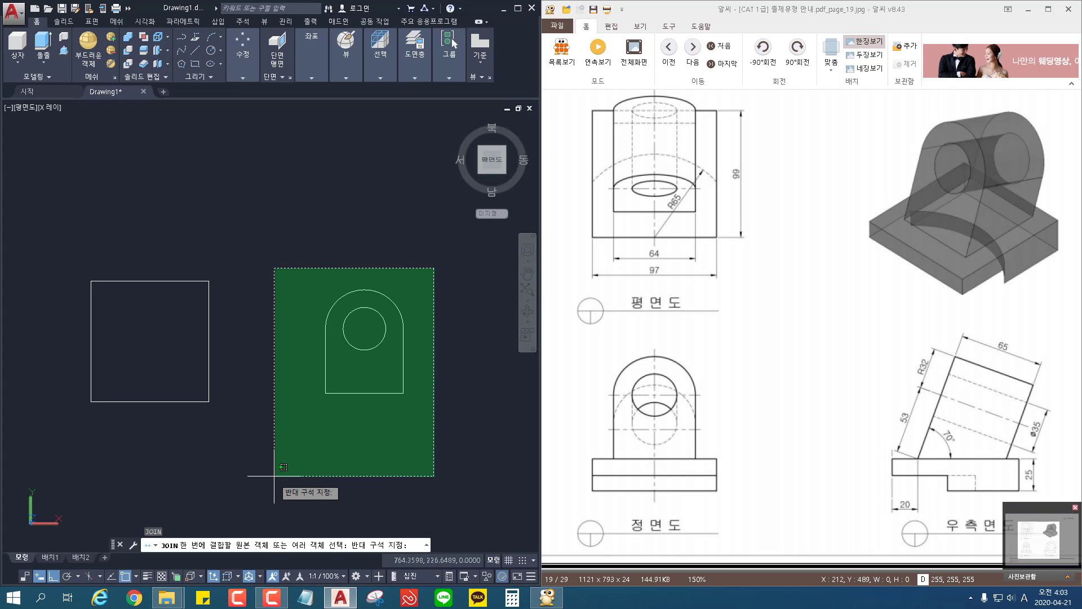
{"action": "left_click", "coordinate": [281, 474]}
{"action": "key", "text": "Return"}
{"action": "key", "text": "Escape"}
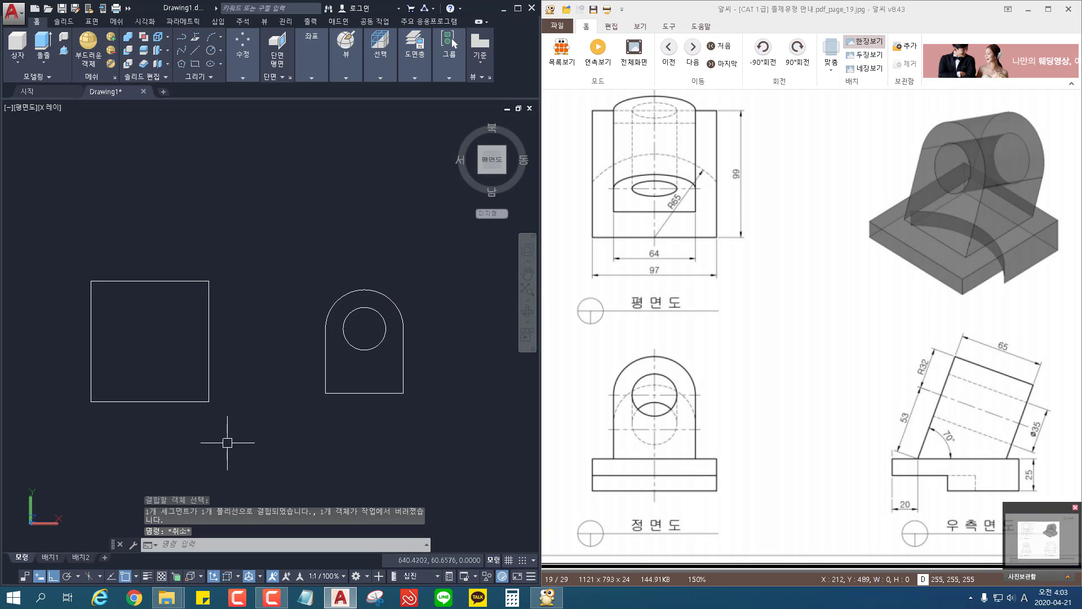
Draw a line 20 units long inward from the midpoint of the base rectangle's lower edge.
{"action": "type", "text": "l"}
{"action": "key", "text": "Return"}
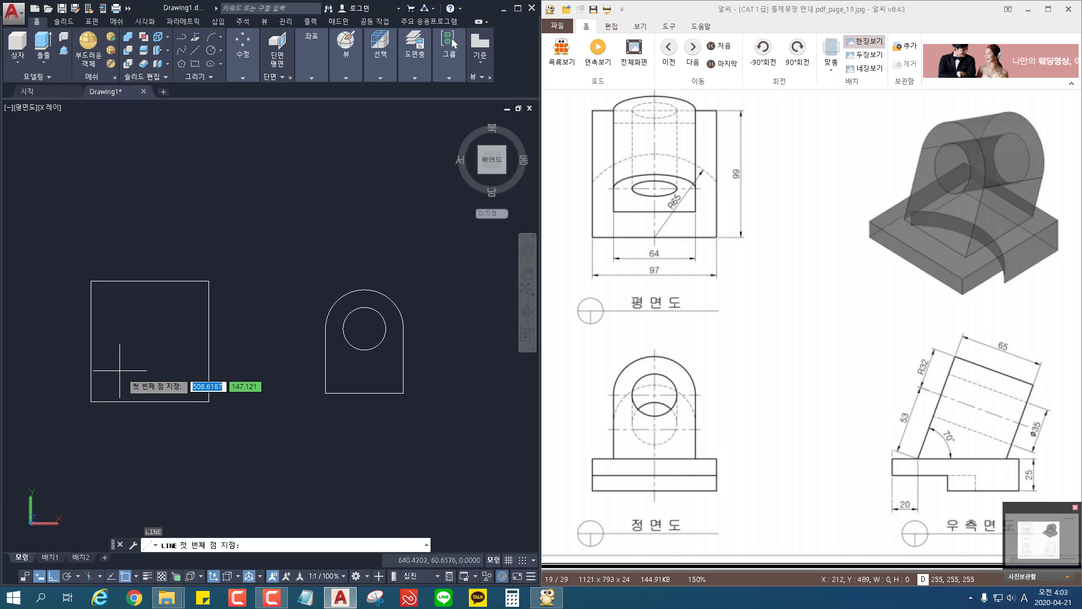
{"action": "left_click", "coordinate": [149, 401]}
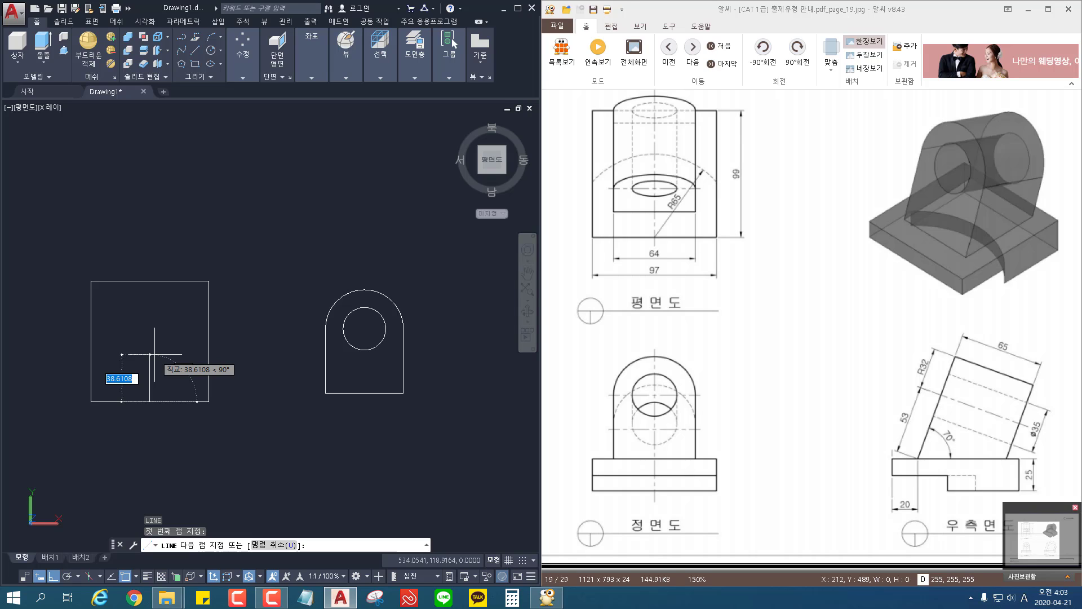
{"action": "type", "text": "20"}
{"action": "key", "text": "Return"}
{"action": "key", "text": "Return"}
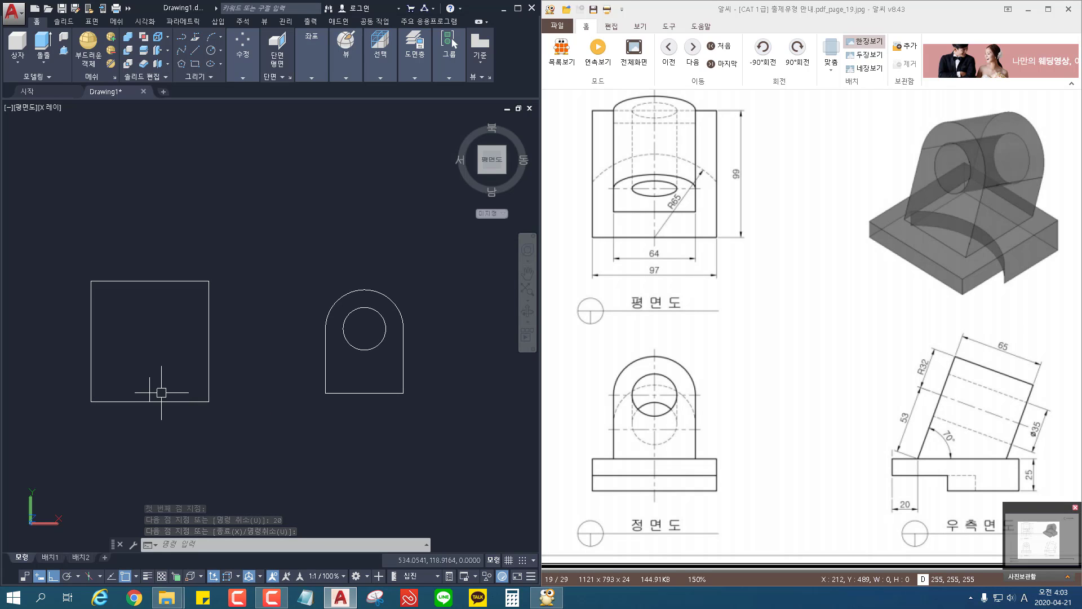
Draw a circle of radius 65 centred on the midpoint of the base rectangle's lower edge.
{"action": "type", "text": "c"}
{"action": "key", "text": "space"}
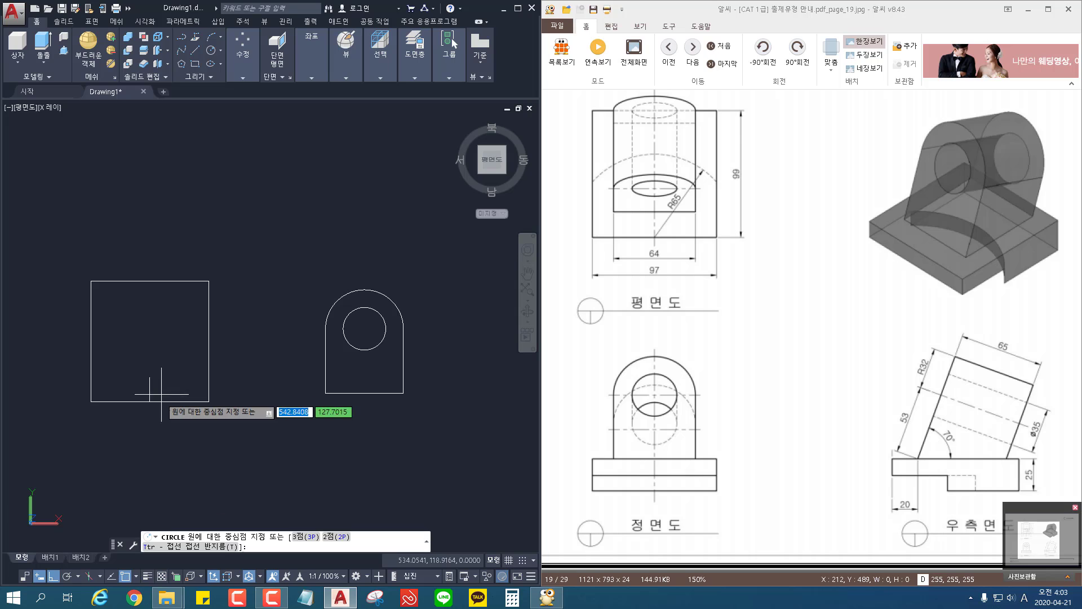
{"action": "left_click", "coordinate": [149, 402]}
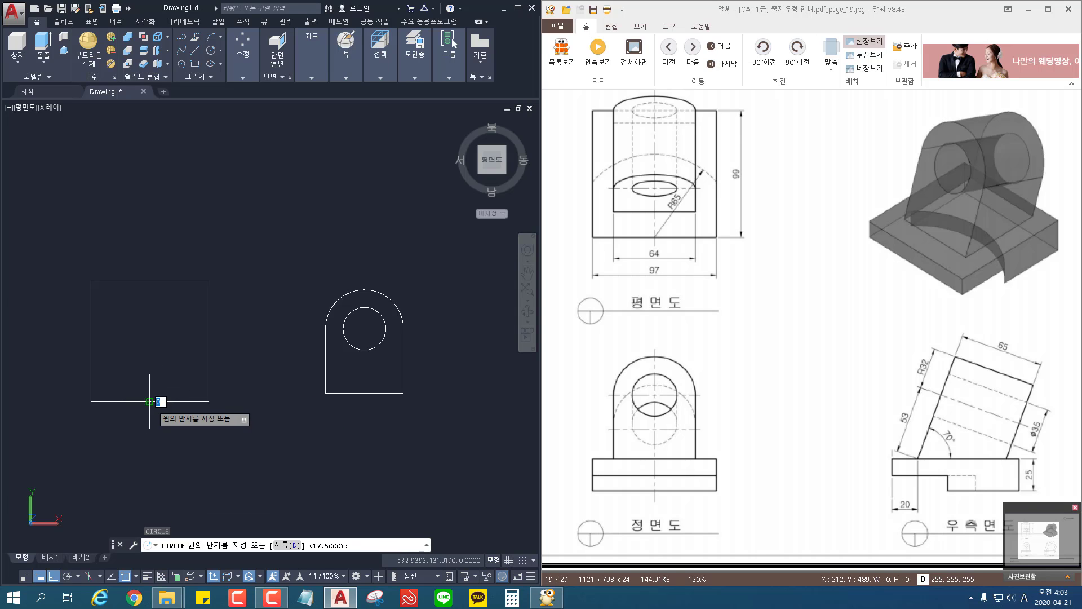
{"action": "type", "text": "65"}
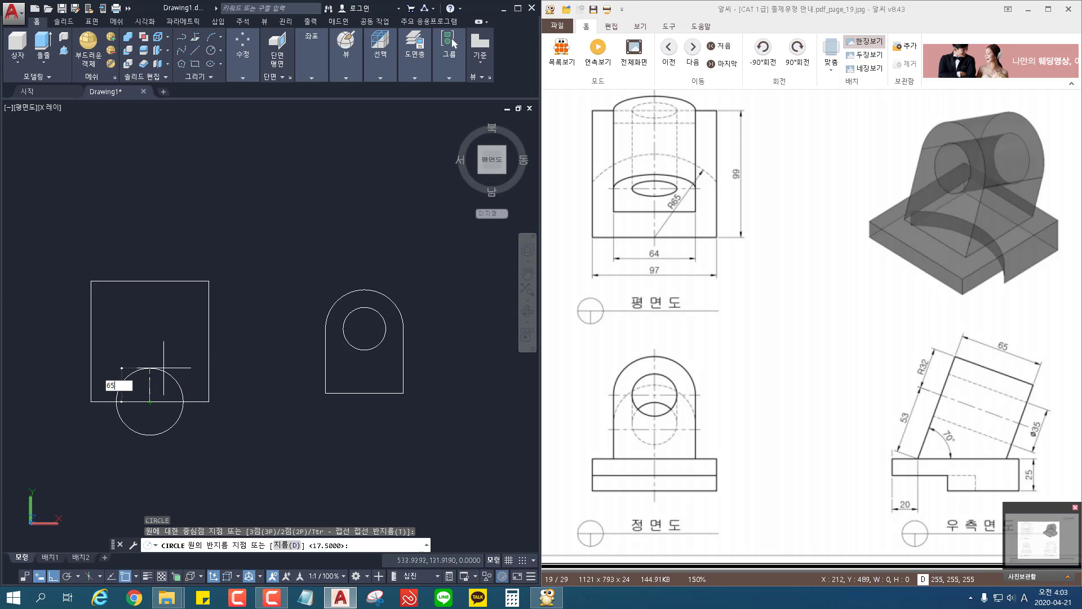
{"action": "key", "text": "Return"}
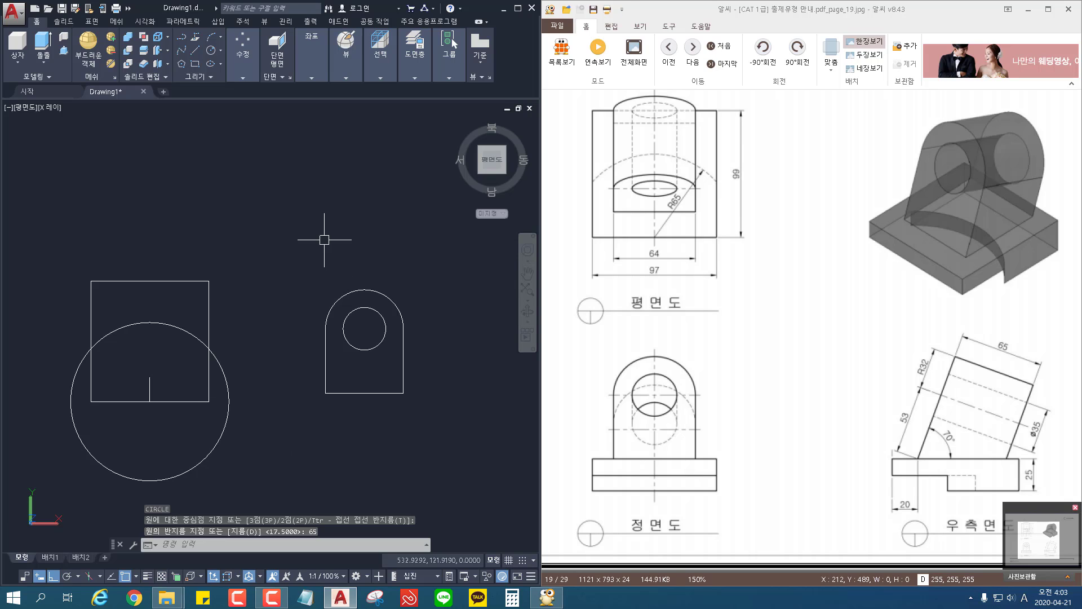
Switch the drawing to the southeast isometric view.
{"action": "scroll", "coordinate": [325, 239], "scroll_direction": "down", "scroll_amount": 2}
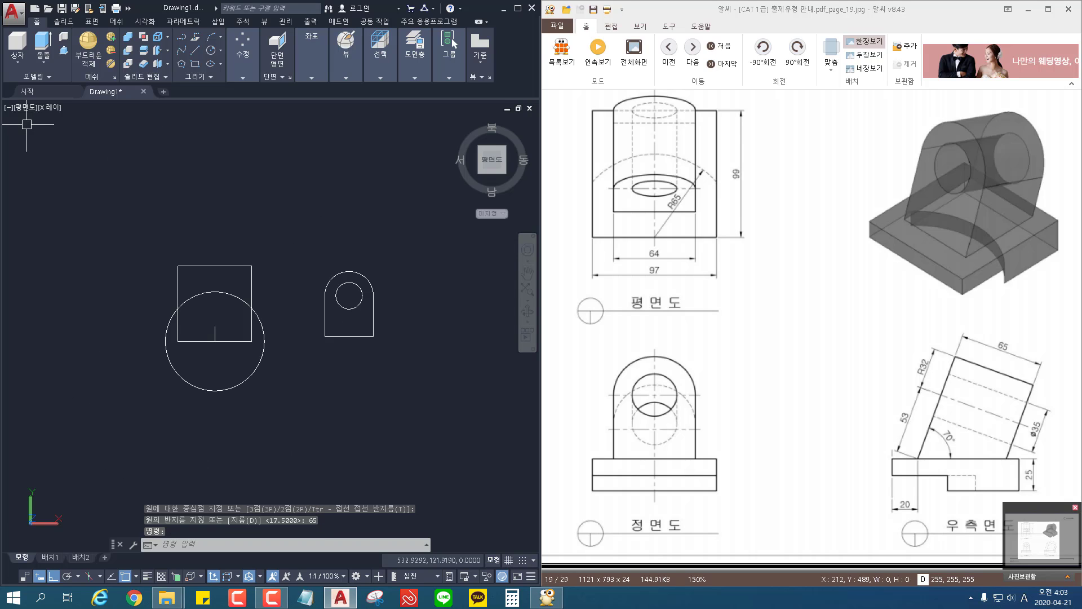
{"action": "left_click", "coordinate": [25, 107]}
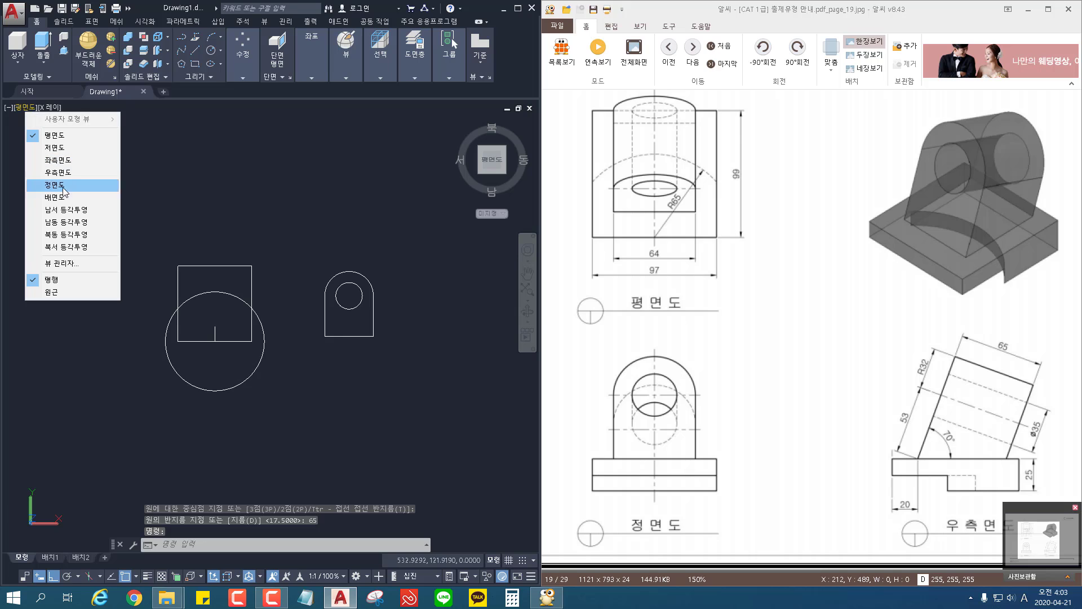
{"action": "left_click", "coordinate": [72, 224]}
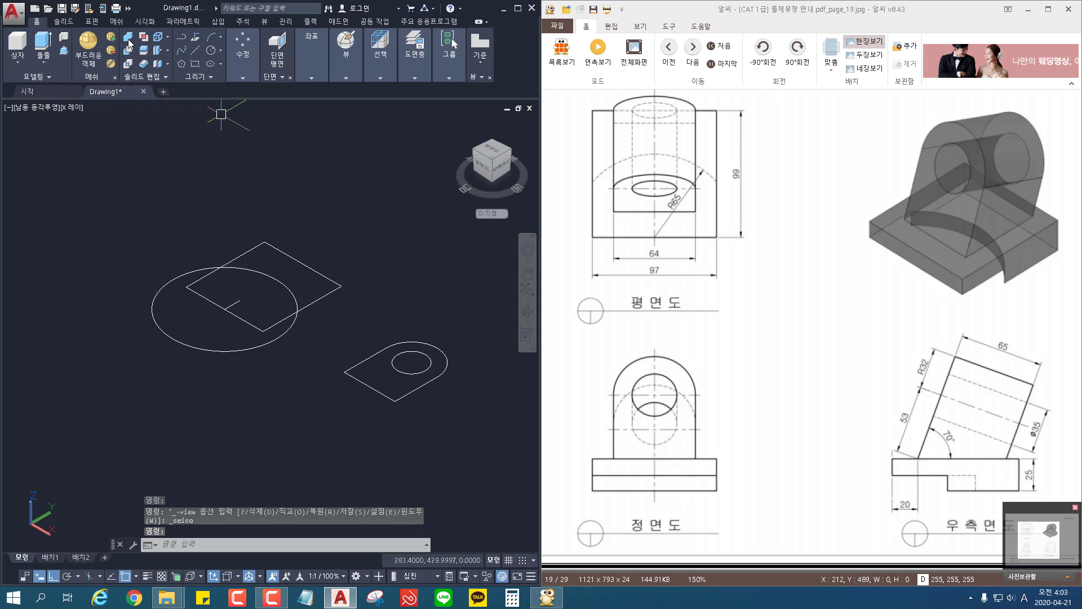
{"action": "left_click", "coordinate": [43, 42]}
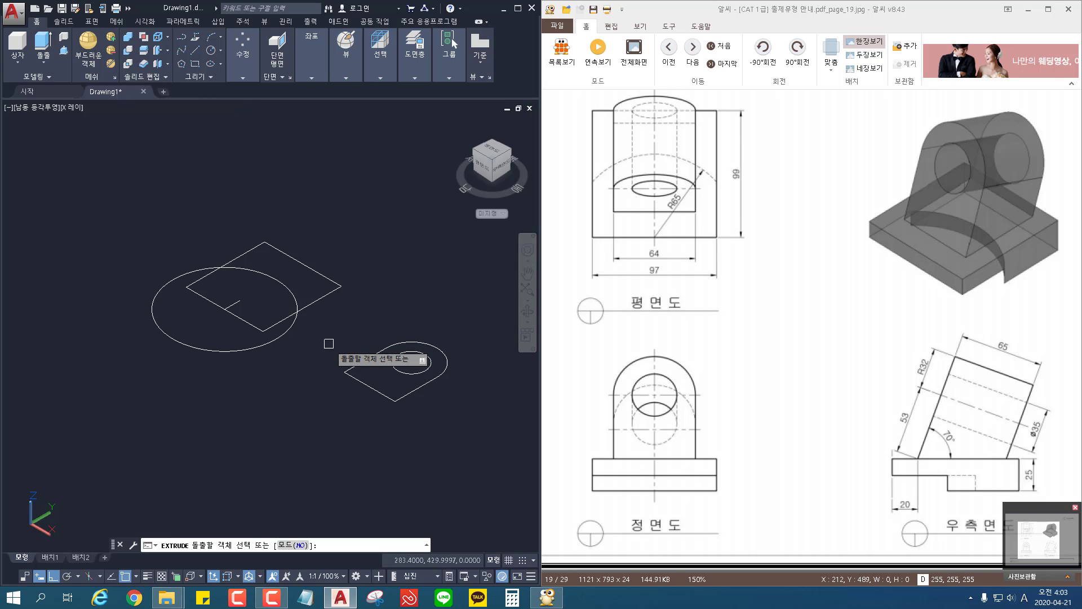
{"action": "left_click", "coordinate": [449, 342]}
{"action": "left_click", "coordinate": [357, 440]}
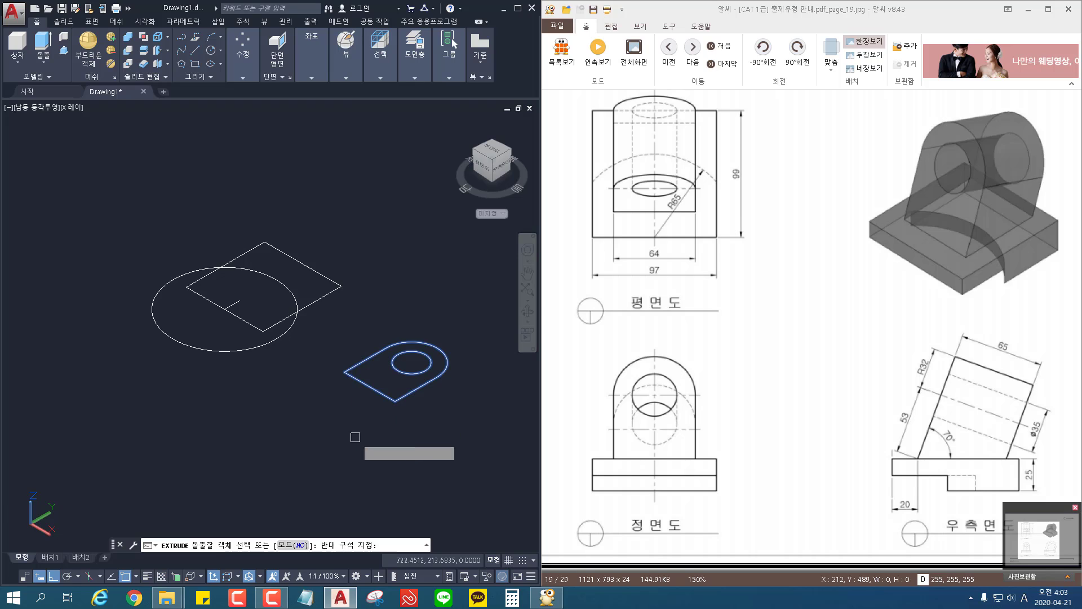
{"action": "key", "text": "Escape"}
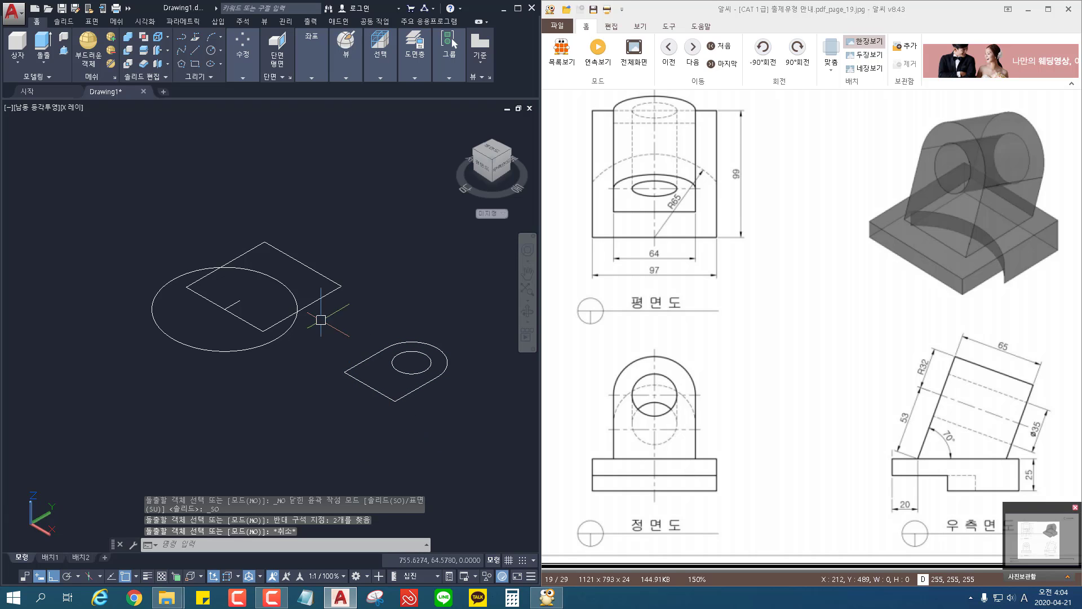
Stand the rounded profile and its hole circle upright with 3D Rotate, turning them 90° about the profile's straight bottom edge.
{"action": "mouse_move", "coordinate": [242, 60]}
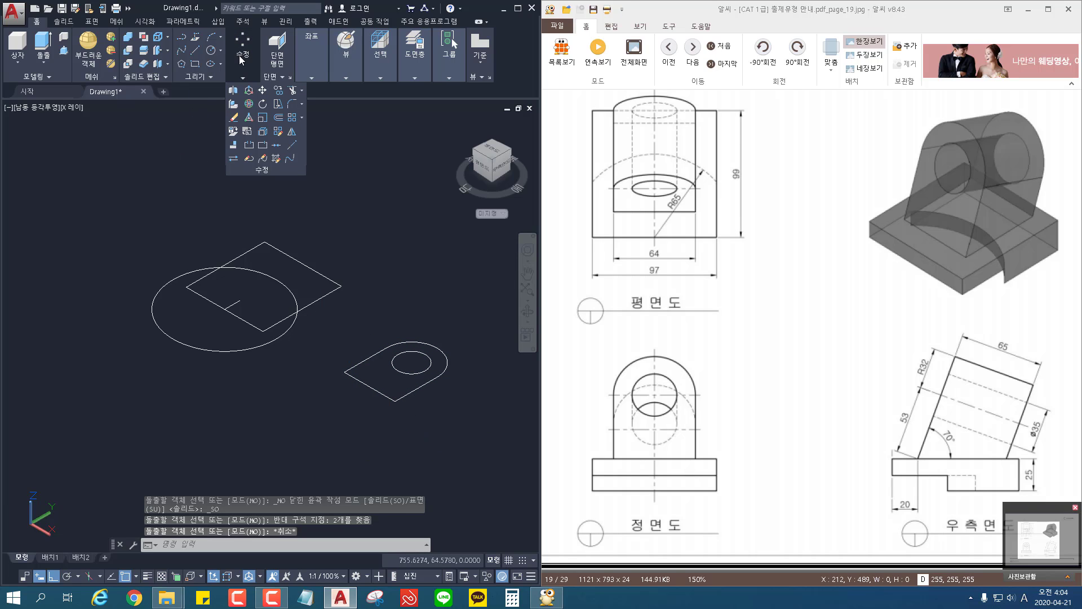
{"action": "left_click", "coordinate": [249, 104]}
{"action": "left_click", "coordinate": [478, 333]}
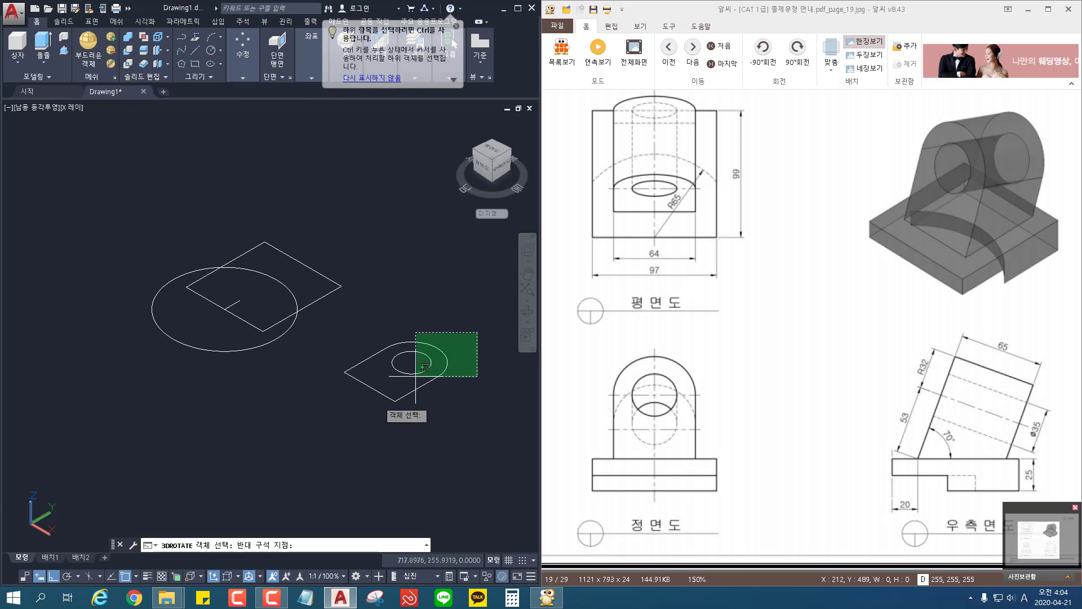
{"action": "left_click", "coordinate": [322, 420]}
{"action": "key", "text": "Return"}
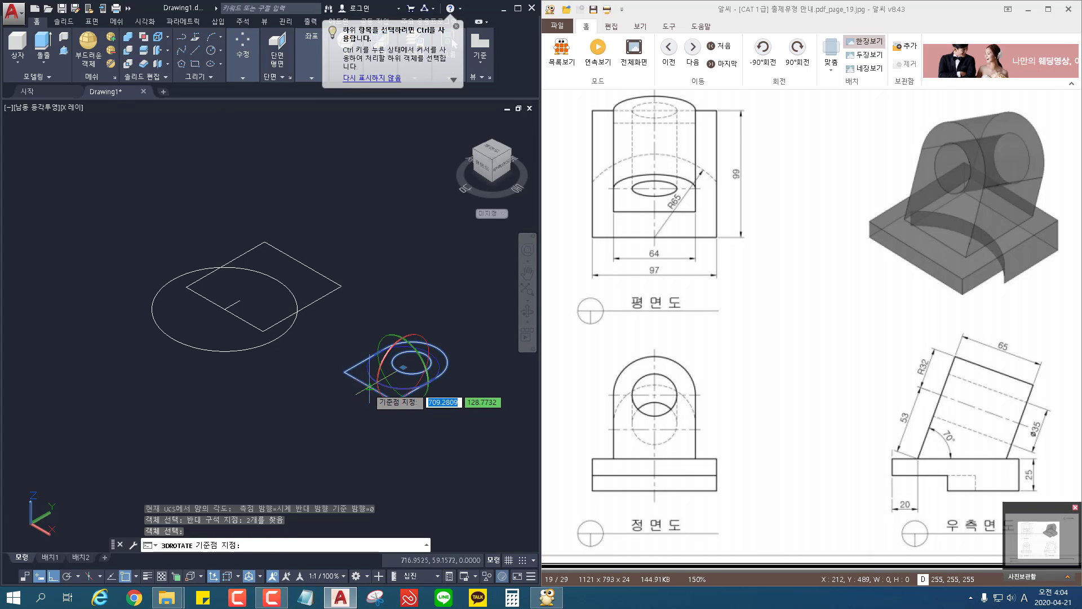
{"action": "left_click", "coordinate": [369, 389]}
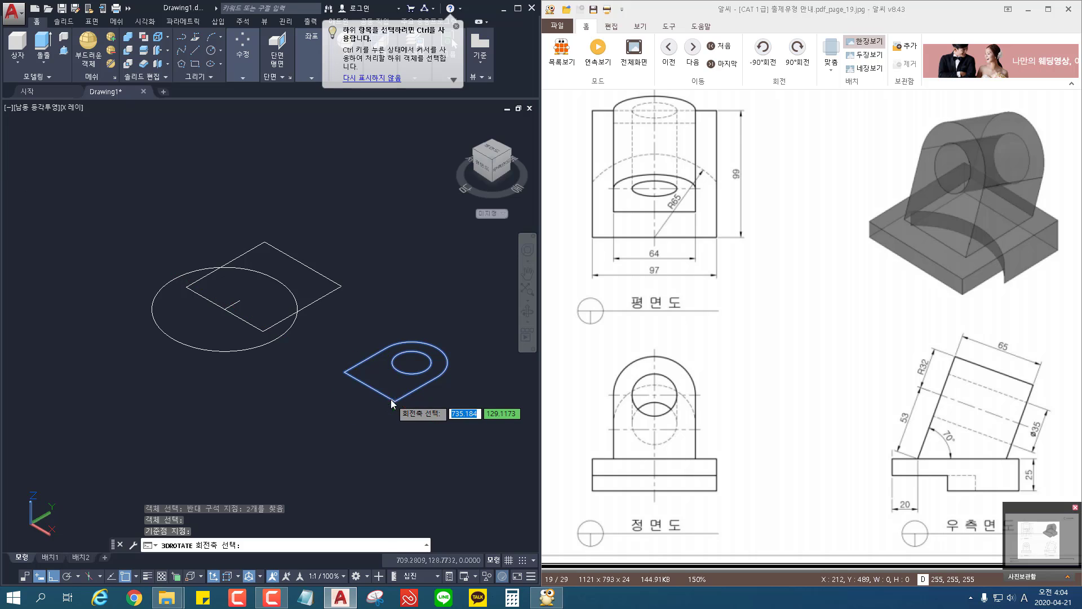
{"action": "left_click", "coordinate": [385, 332]}
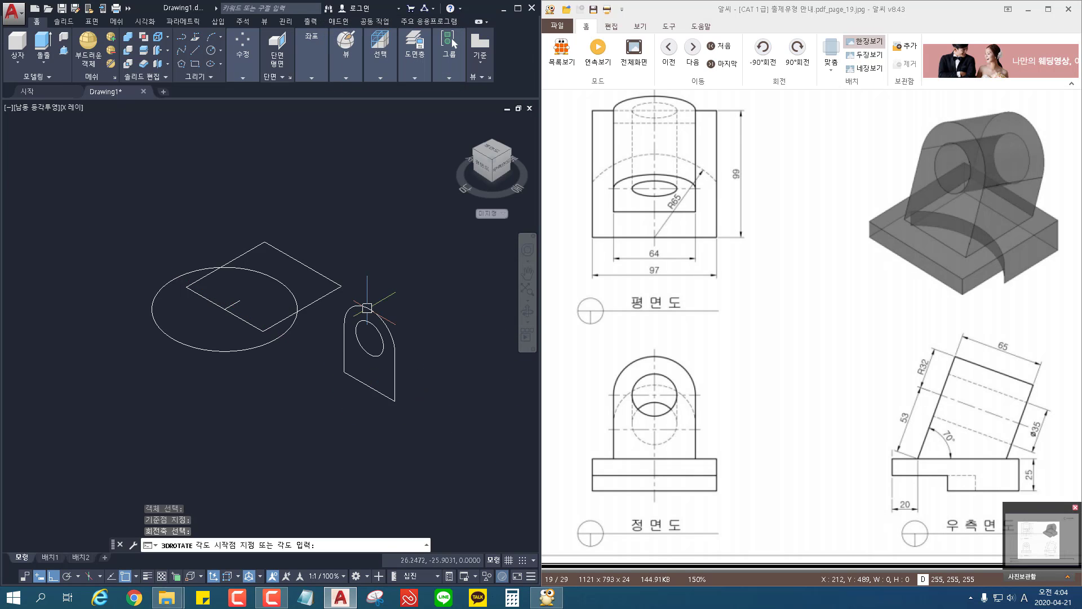
{"action": "type", "text": "90"}
{"action": "key", "text": "Return"}
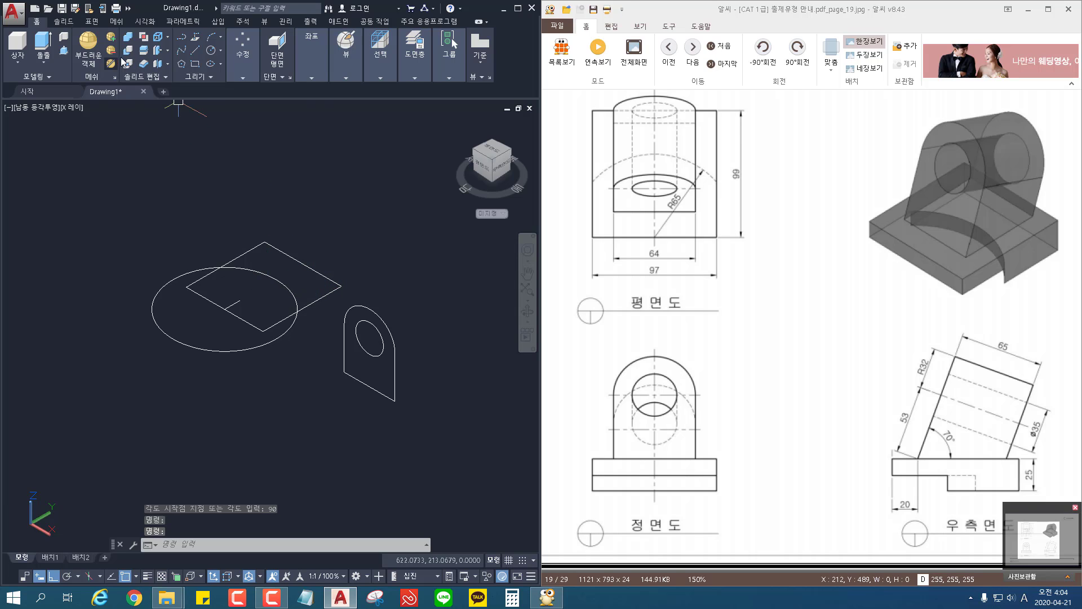
Extrude the base rectangle upward by 25 into a solid plate.
{"action": "left_click", "coordinate": [42, 44]}
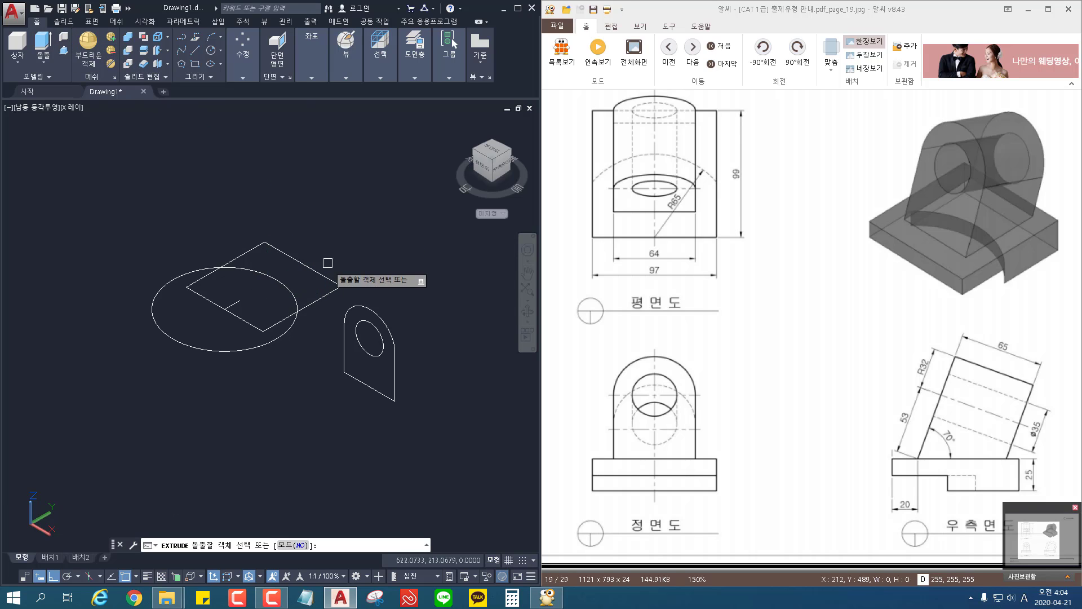
{"action": "left_click", "coordinate": [333, 283]}
{"action": "key", "text": "Return"}
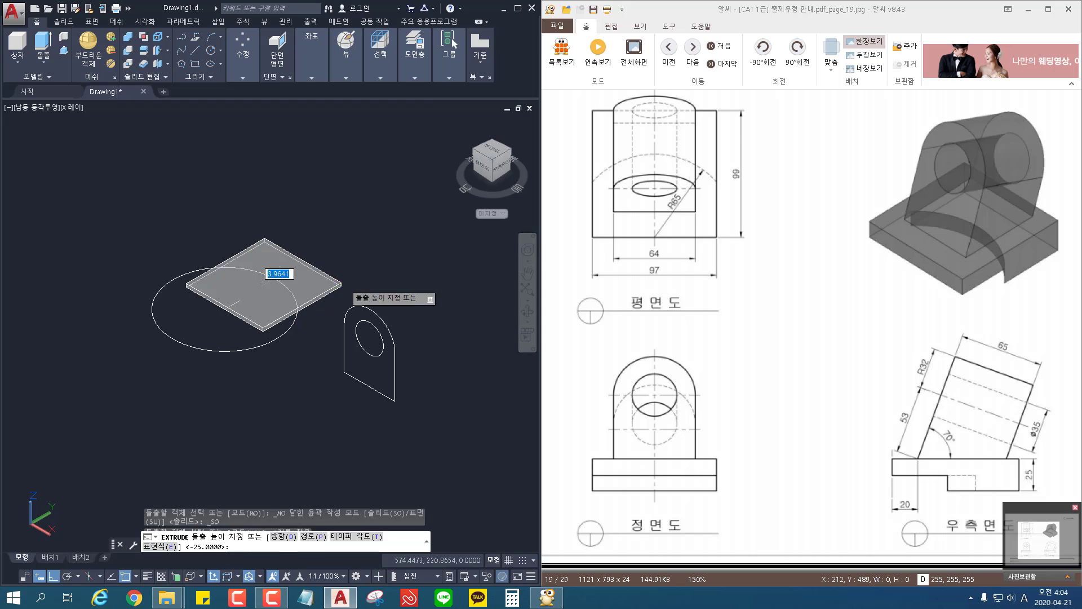
{"action": "type", "text": "25"}
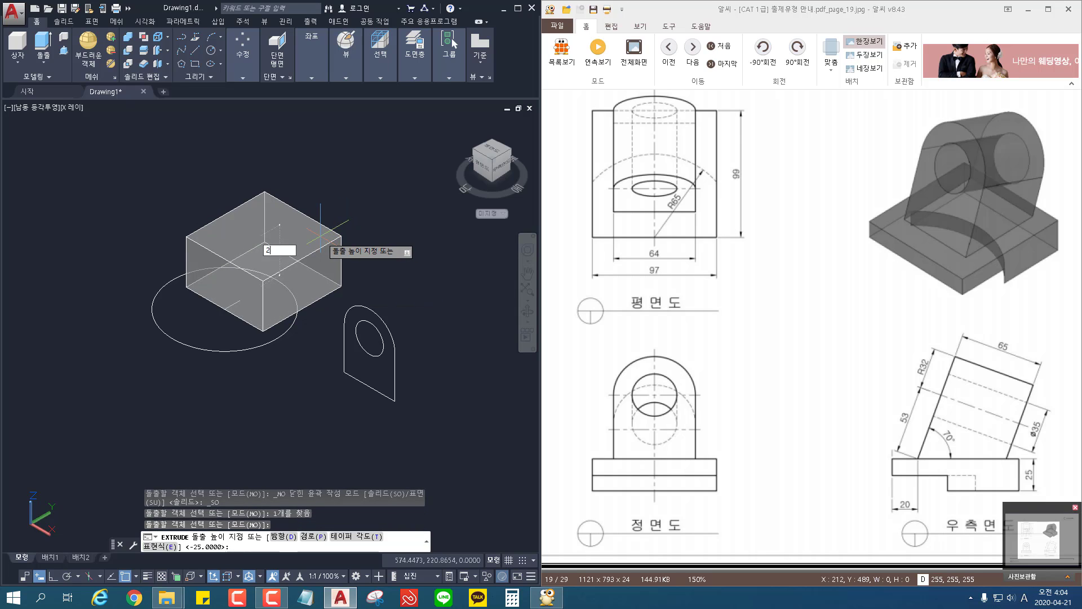
{"action": "key", "text": "Return"}
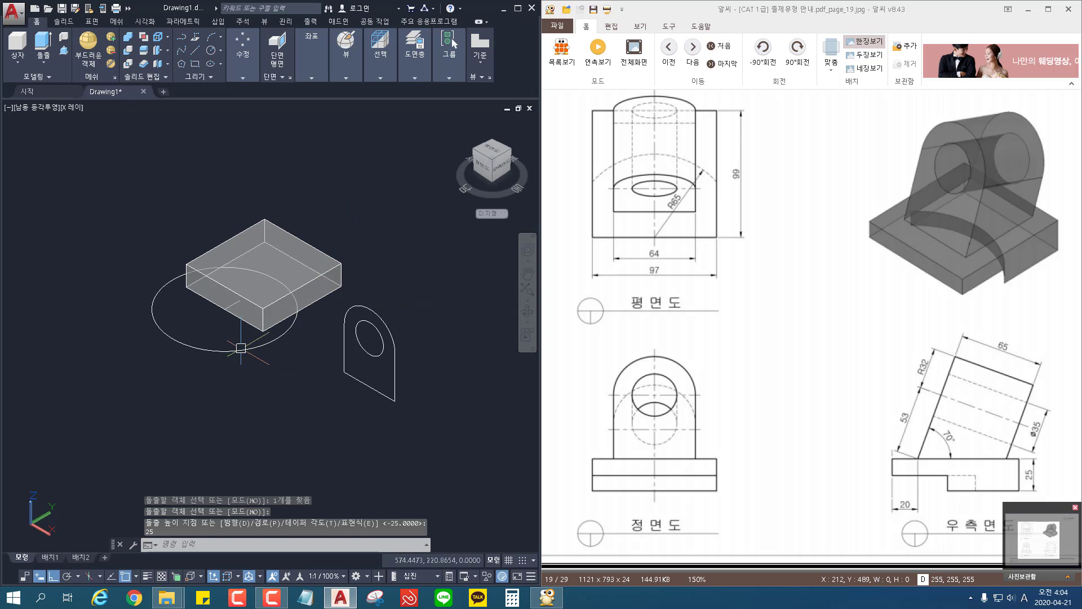
Delete the short line at the underside of the base plate.
{"action": "scroll", "coordinate": [225, 309], "scroll_direction": "up", "scroll_amount": 2}
{"action": "scroll", "coordinate": [233, 298], "scroll_direction": "up", "scroll_amount": 3}
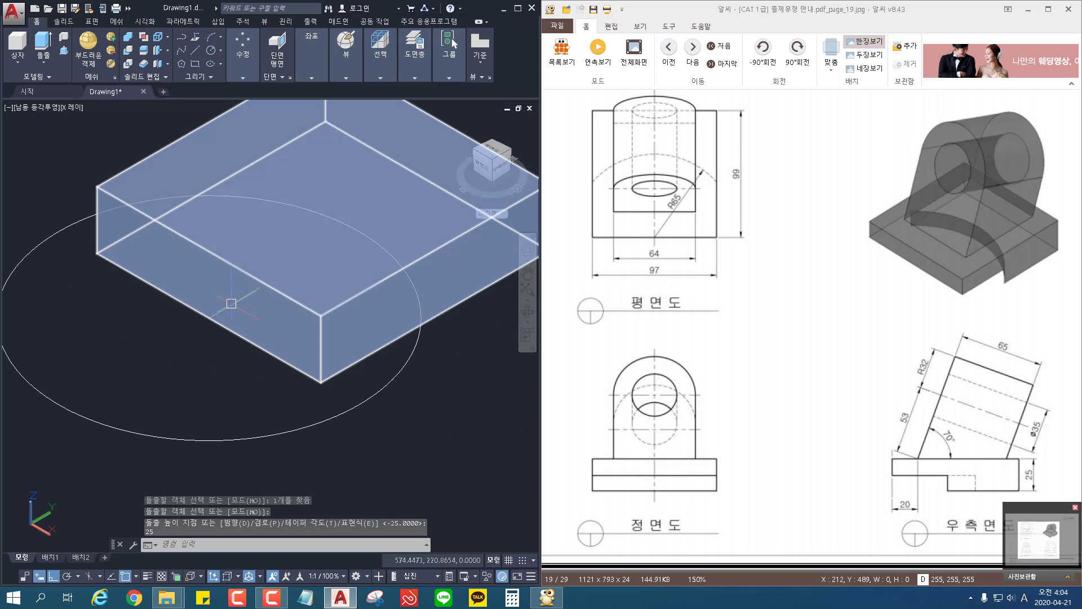
{"action": "scroll", "coordinate": [218, 310], "scroll_direction": "up", "scroll_amount": 3}
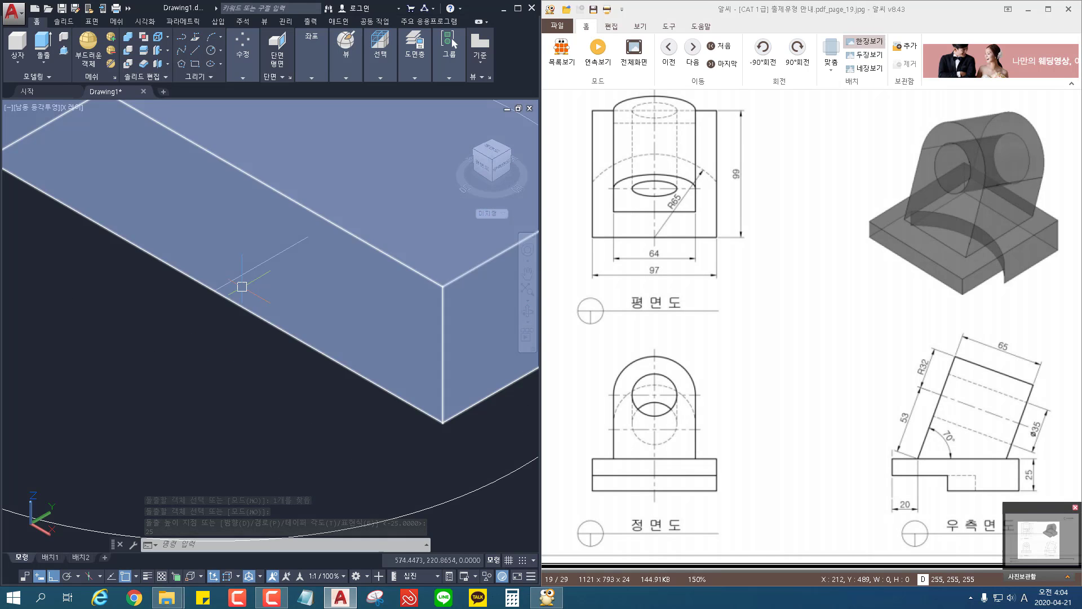
{"action": "key", "text": "Escape"}
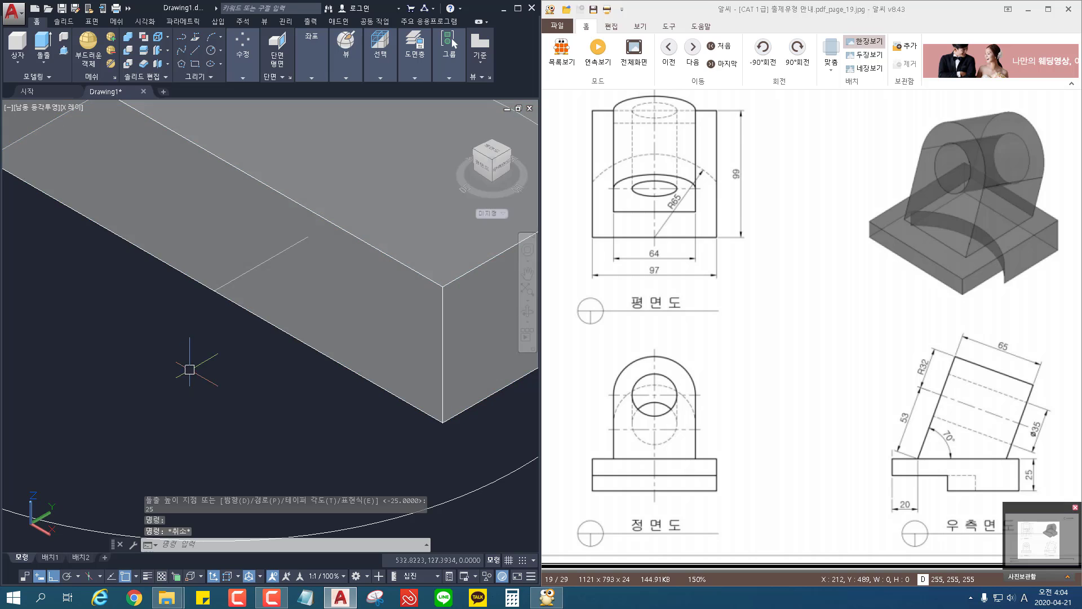
{"action": "scroll", "coordinate": [208, 344], "scroll_direction": "down", "scroll_amount": 3}
{"action": "middle_click_drag", "start_coordinate": [220, 364], "coordinate": [227, 290], "text": "shift"}
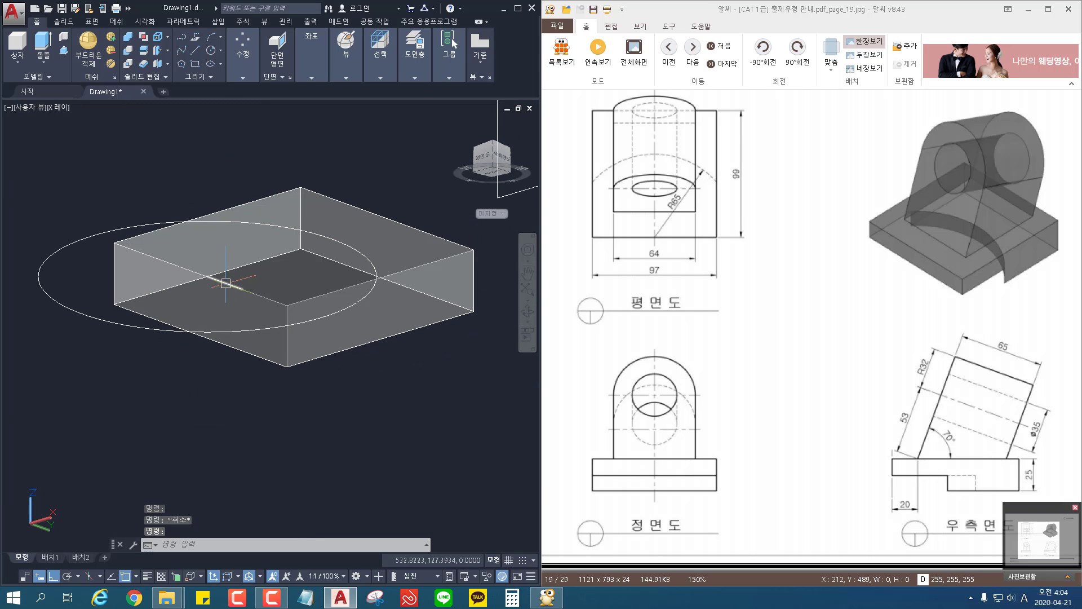
{"action": "left_click", "coordinate": [288, 346]}
{"action": "key", "text": "Delete"}
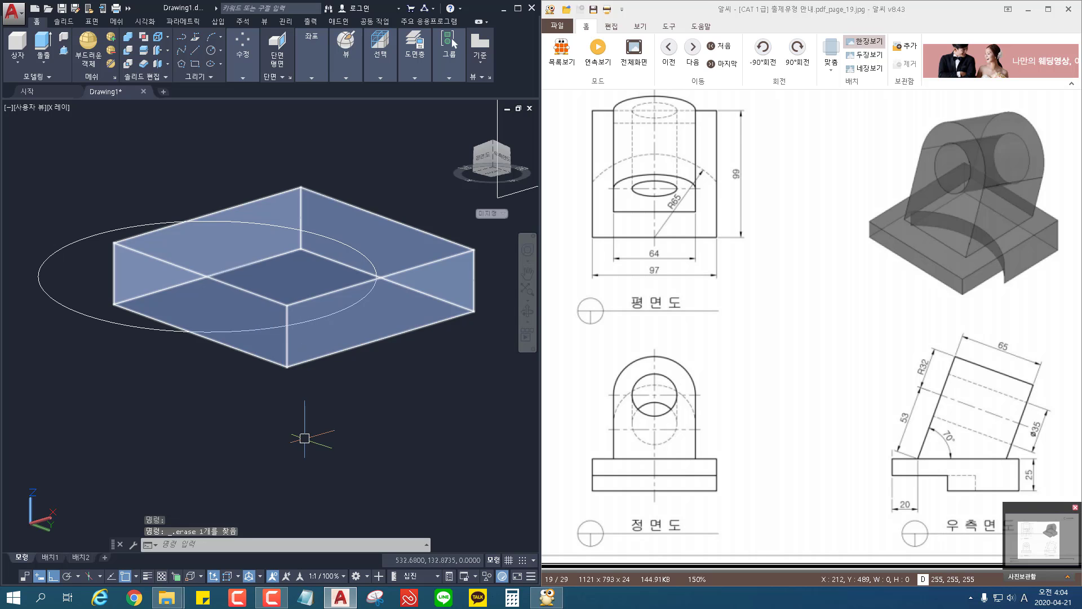
Draw a line 20 units long inward across the plate's top face from the midpoint of its front edge.
{"action": "mouse_move", "coordinate": [302, 437]}
{"action": "middle_mouse_down", "text": "shift"}
{"action": "mouse_move", "coordinate": [319, 259]}
{"action": "mouse_move", "coordinate": [395, 316]}
{"action": "middle_mouse_up", "text": "shift"}
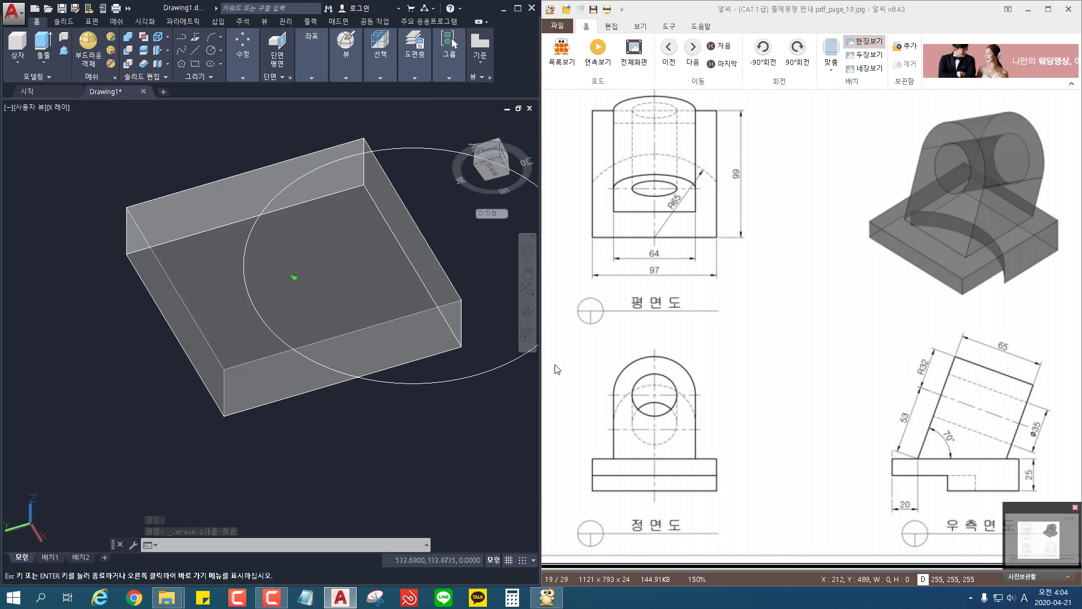
{"action": "middle_click_drag", "start_coordinate": [557, 370], "coordinate": [285, 493], "text": "shift"}
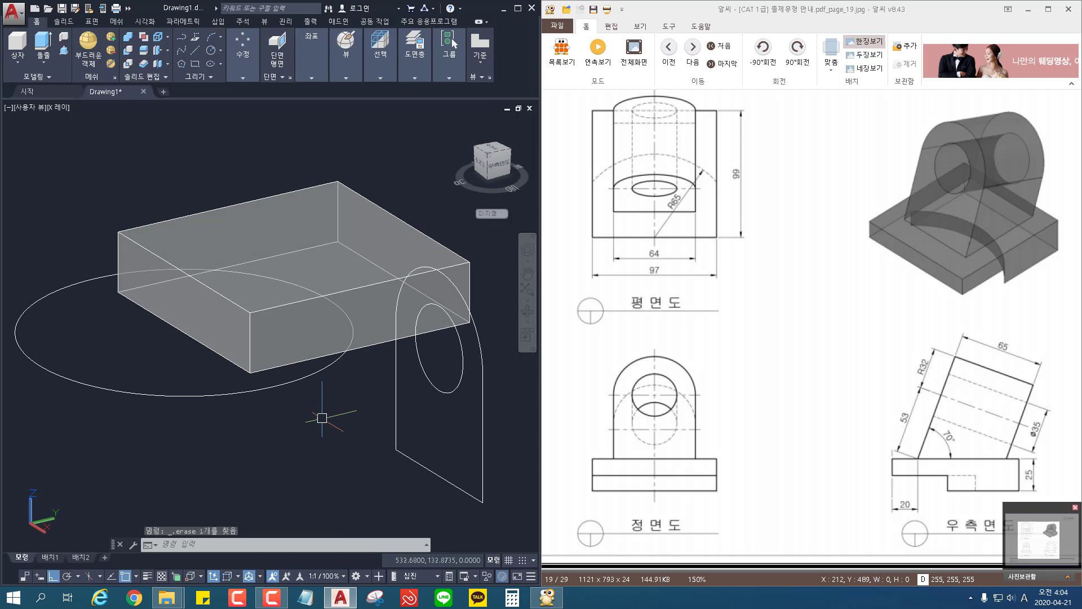
{"action": "middle_click_drag", "start_coordinate": [322, 418], "coordinate": [338, 417]}
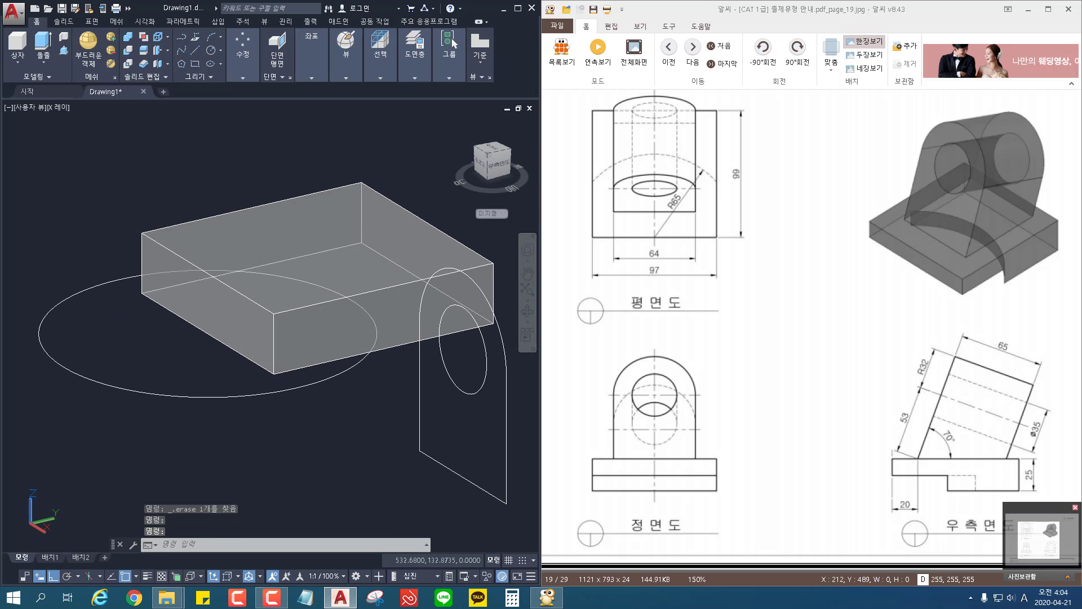
{"action": "type", "text": "l"}
{"action": "key", "text": "Return"}
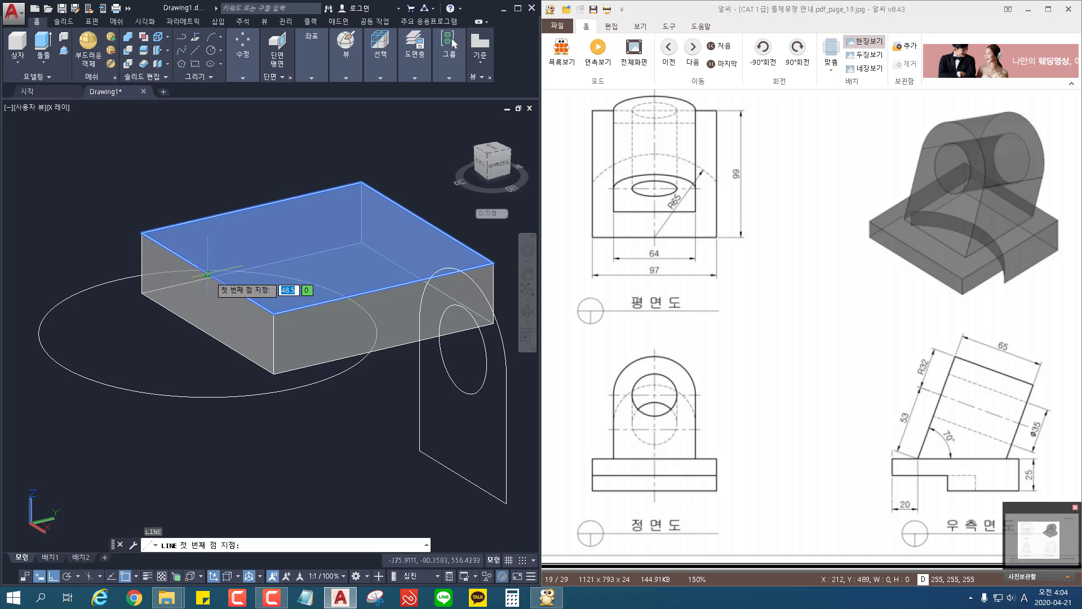
{"action": "left_click", "coordinate": [208, 274]}
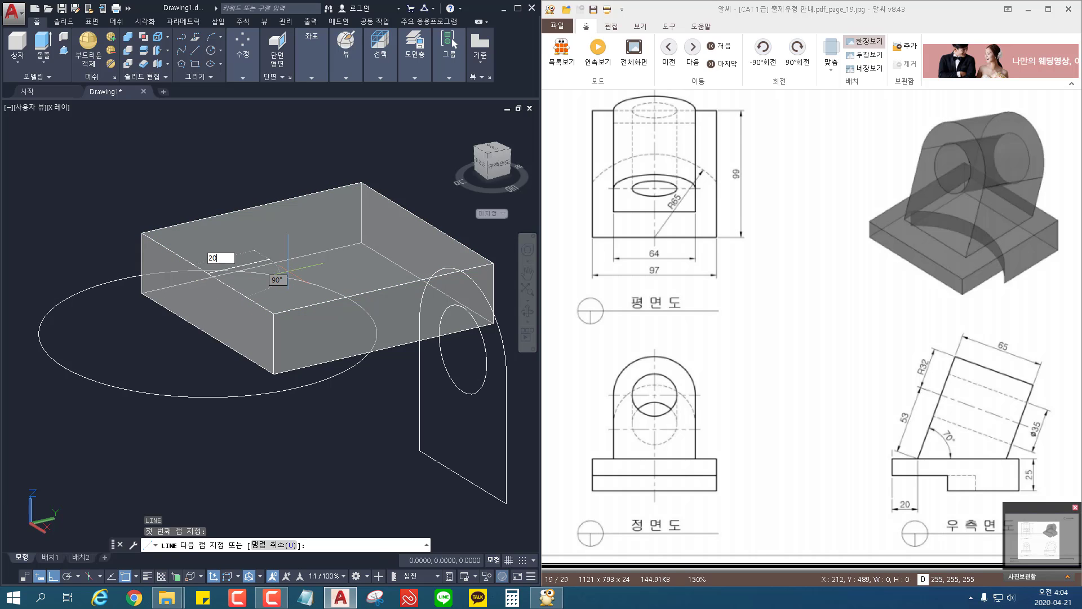
{"action": "type", "text": "20"}
{"action": "key", "text": "Return"}
{"action": "key", "text": "Return"}
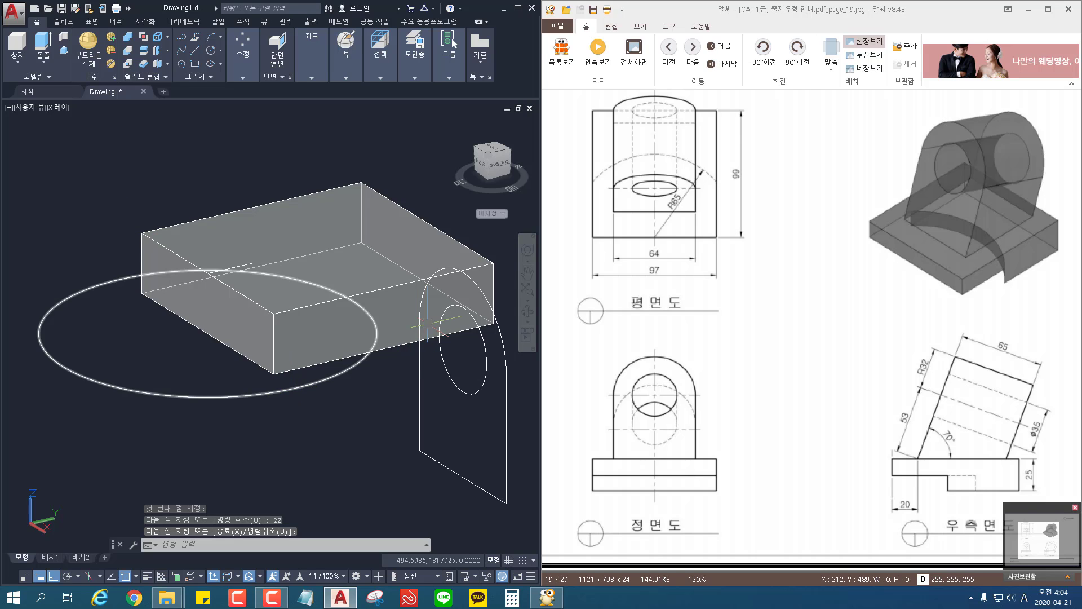
{"action": "middle_click_drag", "start_coordinate": [465, 367], "coordinate": [374, 302]}
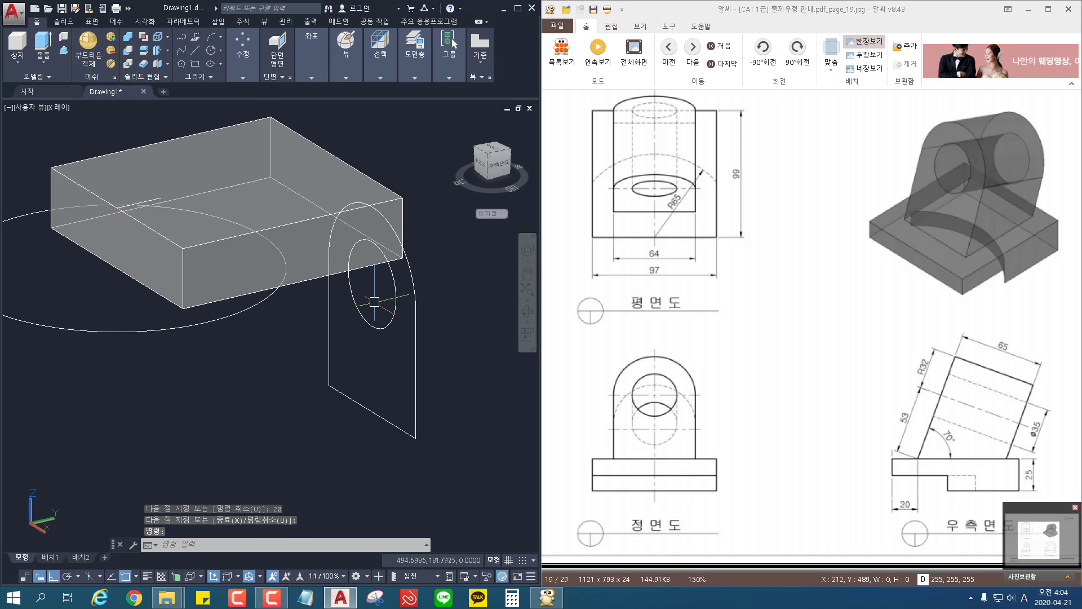
Extrude the upright rounded profile together with its hole circle by 65 into solids.
{"action": "scroll", "coordinate": [375, 303], "scroll_direction": "down", "scroll_amount": 2}
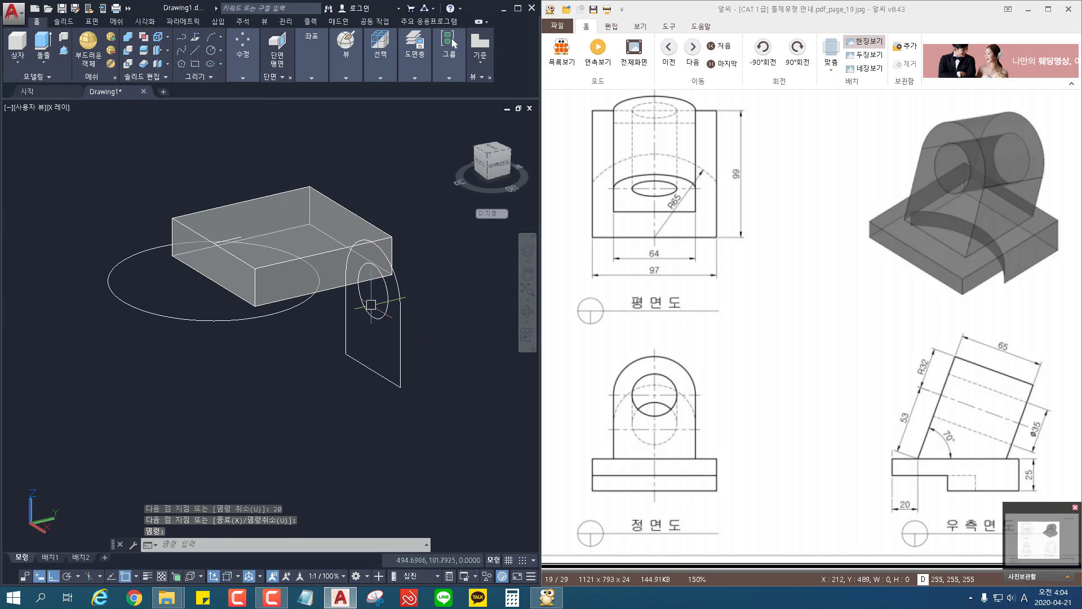
{"action": "left_click", "coordinate": [47, 40]}
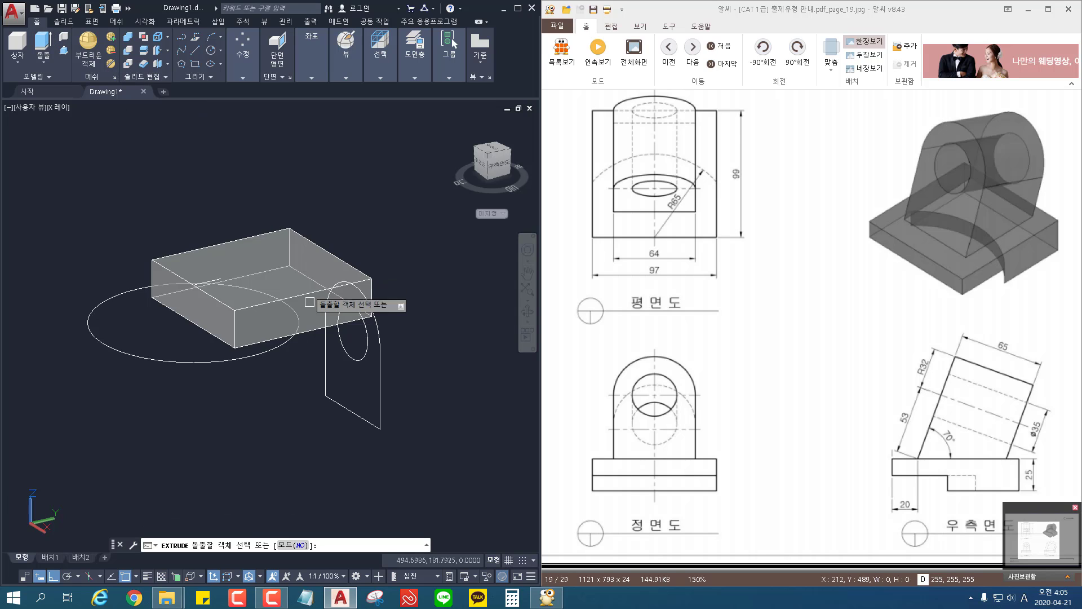
{"action": "left_click", "coordinate": [379, 338]}
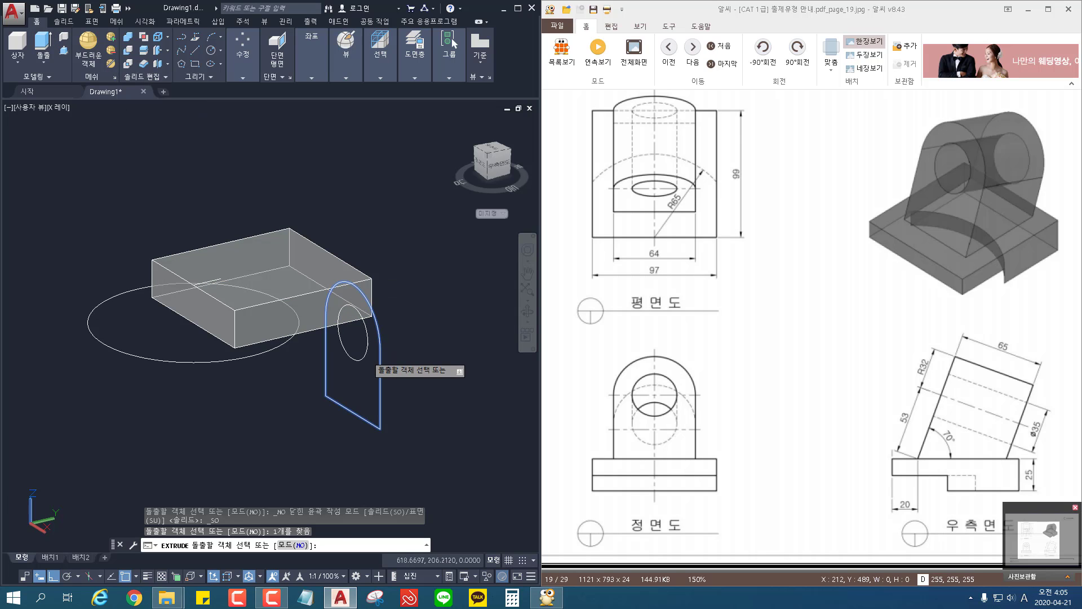
{"action": "left_click", "coordinate": [365, 355]}
{"action": "key", "text": "Return"}
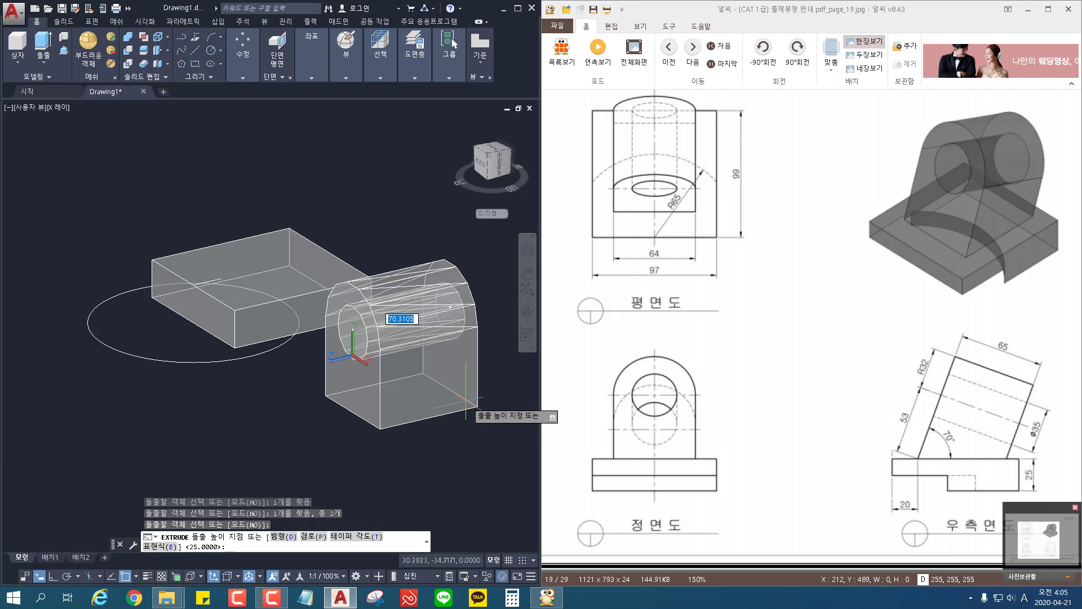
{"action": "key", "text": "Return"}
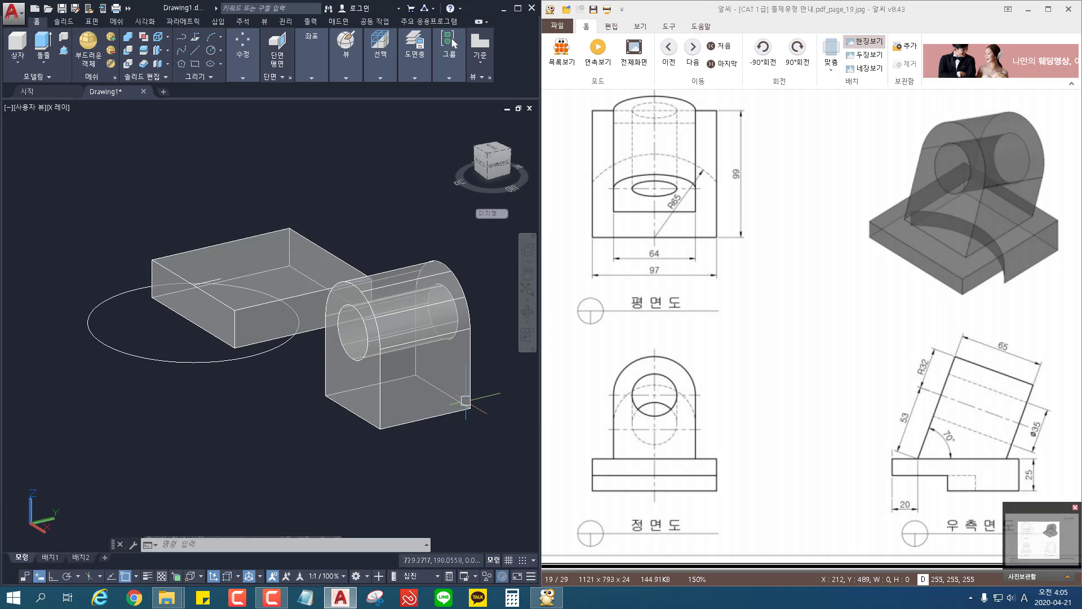
Subtract the hole cylinder from the rounded upright solid.
{"action": "middle_click_drag", "start_coordinate": [338, 476], "coordinate": [402, 501], "text": "shift"}
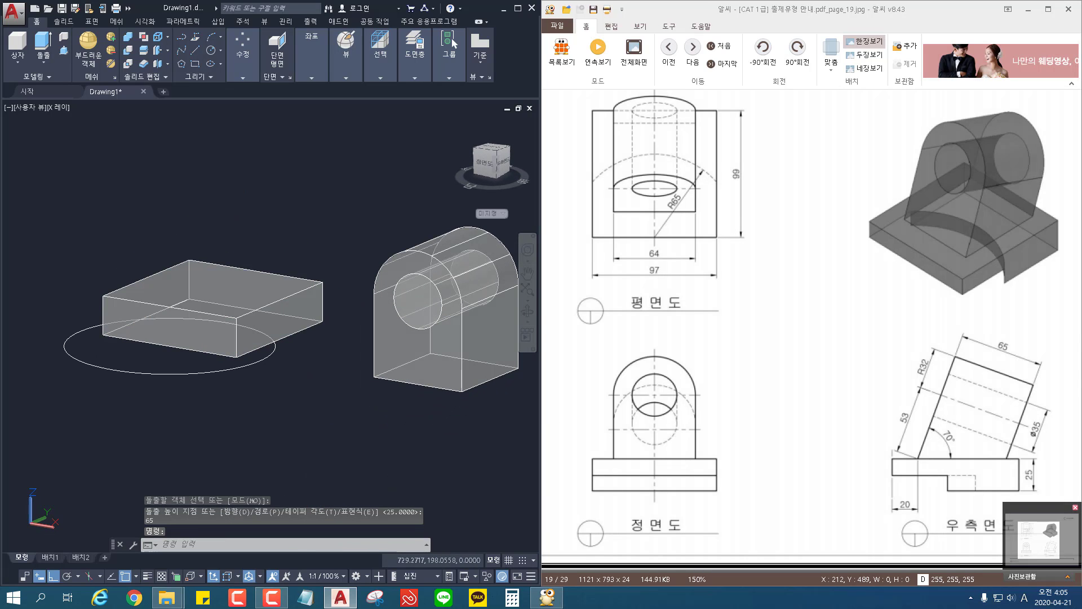
{"action": "middle_click_drag", "start_coordinate": [323, 345], "coordinate": [285, 346]}
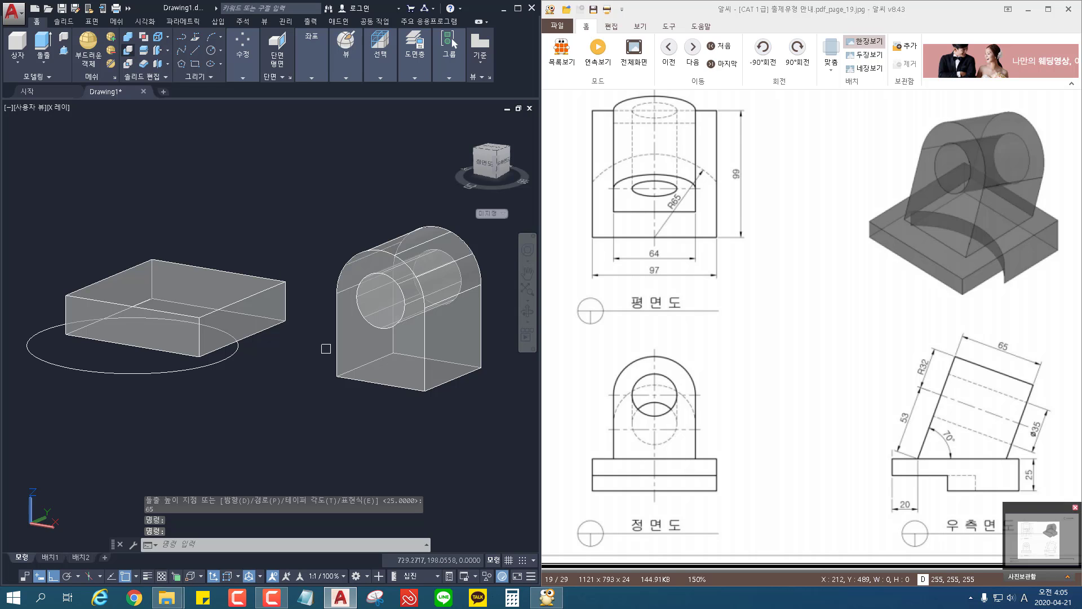
{"action": "type", "text": "su"}
{"action": "key", "text": "Return"}
{"action": "left_click", "coordinate": [456, 251]}
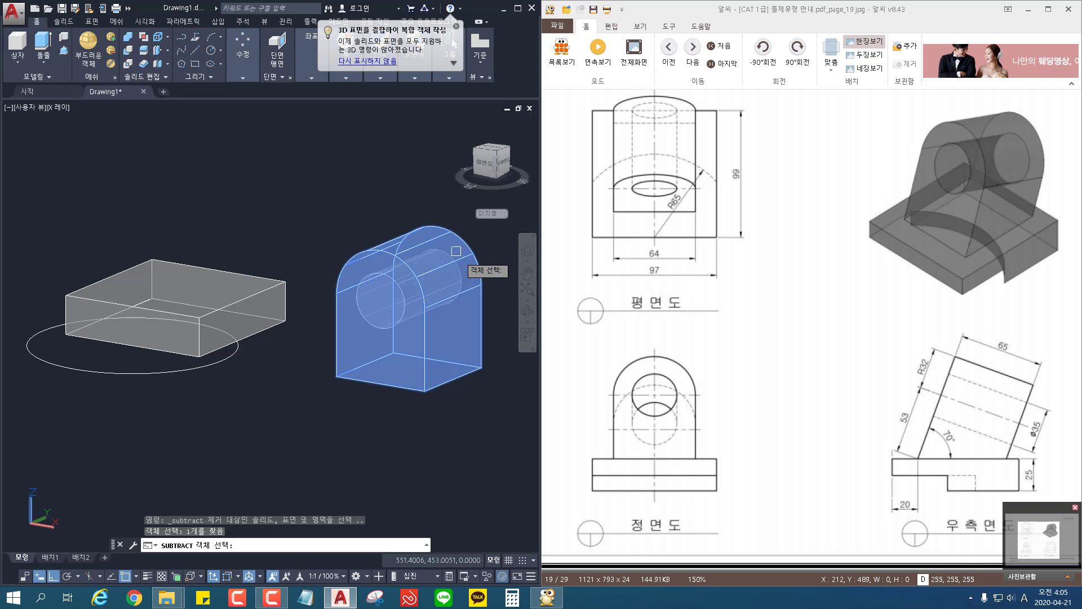
{"action": "key", "text": "Return"}
{"action": "left_click", "coordinate": [397, 320]}
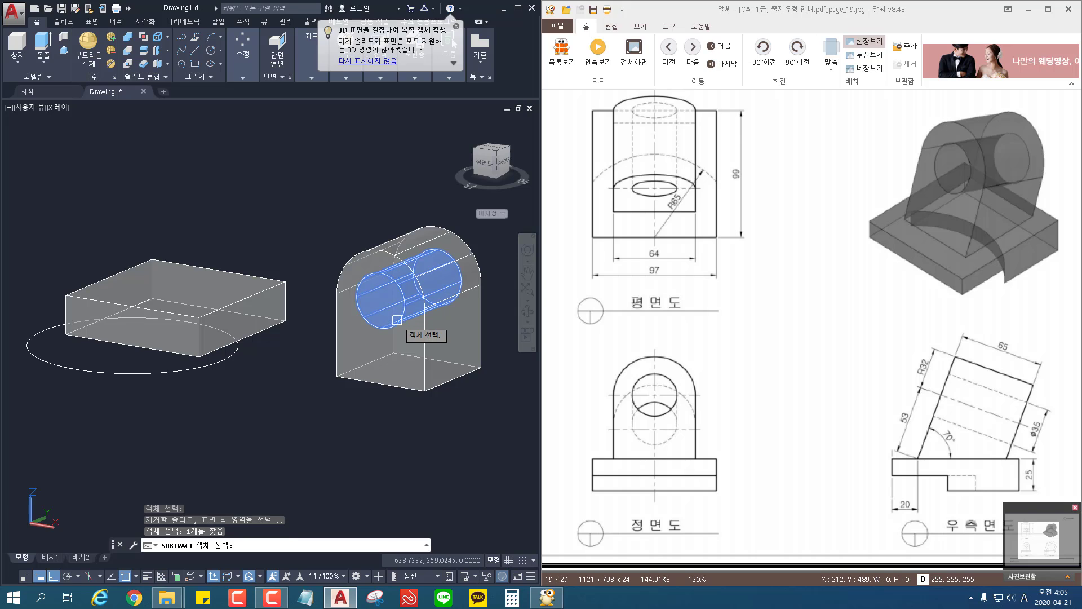
{"action": "key", "text": "Return"}
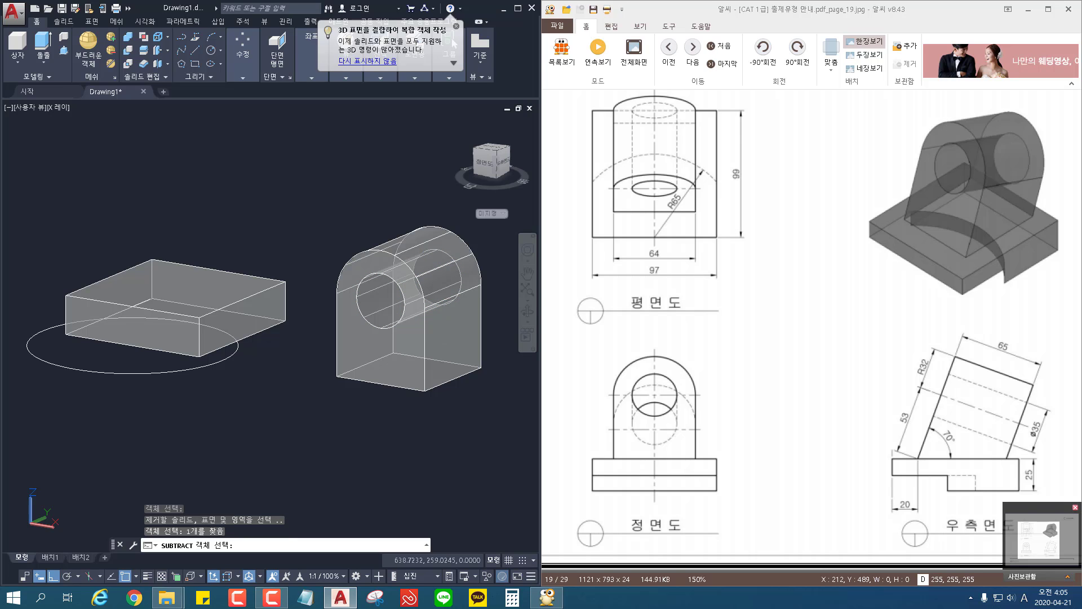
Move the upright onto the base plate, from the midpoint of its front bottom edge to the inner end of the 20-unit line.
{"action": "middle_click_drag", "start_coordinate": [290, 459], "coordinate": [283, 482], "text": "shift"}
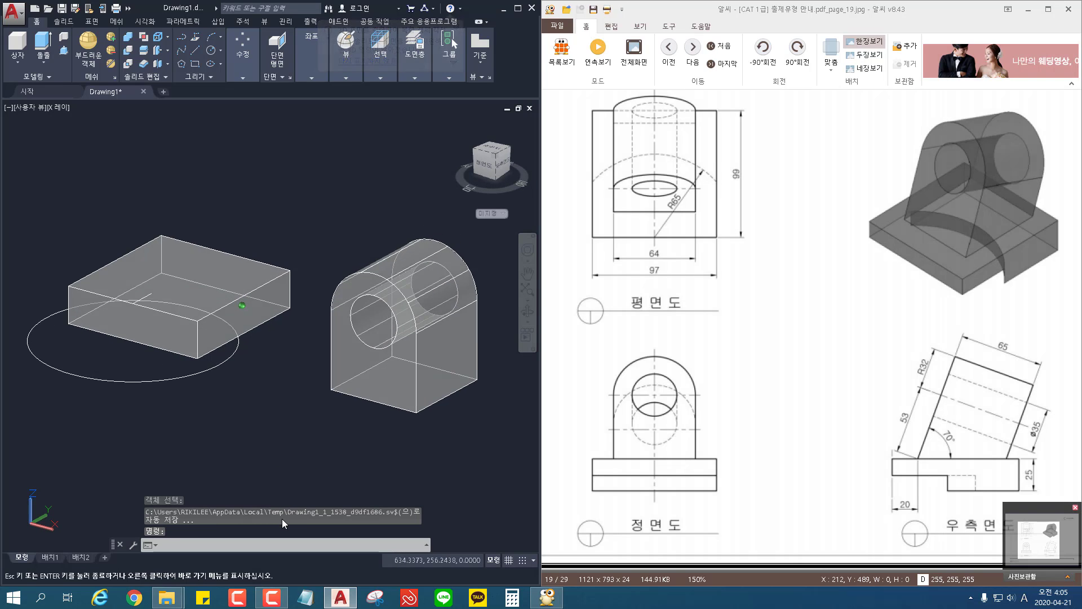
{"action": "key", "text": "Return"}
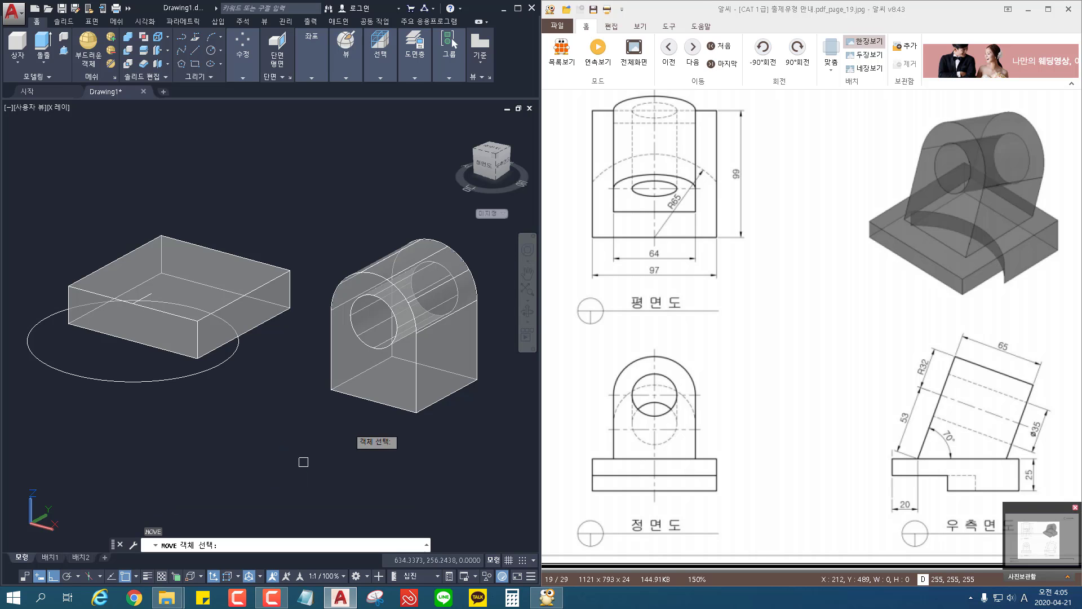
{"action": "left_click", "coordinate": [403, 401]}
{"action": "key", "text": "Return"}
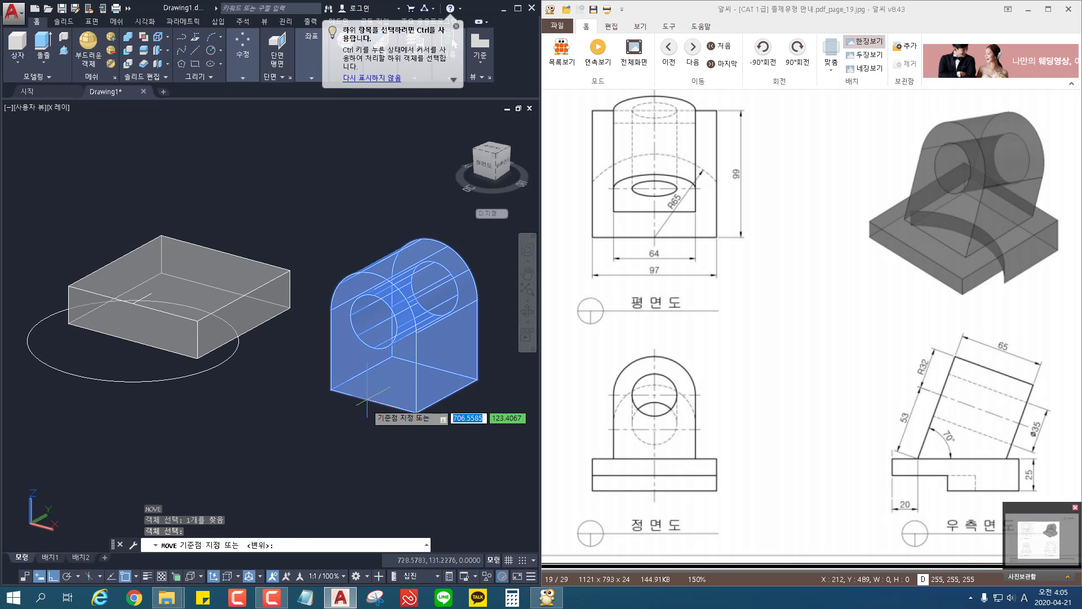
{"action": "left_click", "coordinate": [373, 401]}
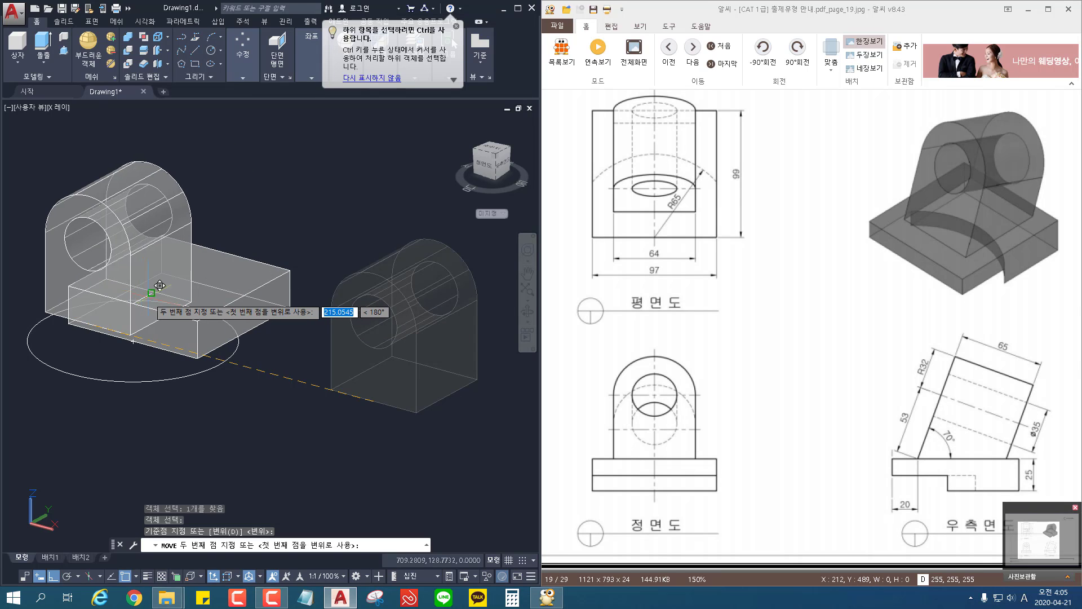
{"action": "scroll", "coordinate": [151, 281], "scroll_direction": "up", "scroll_amount": 5}
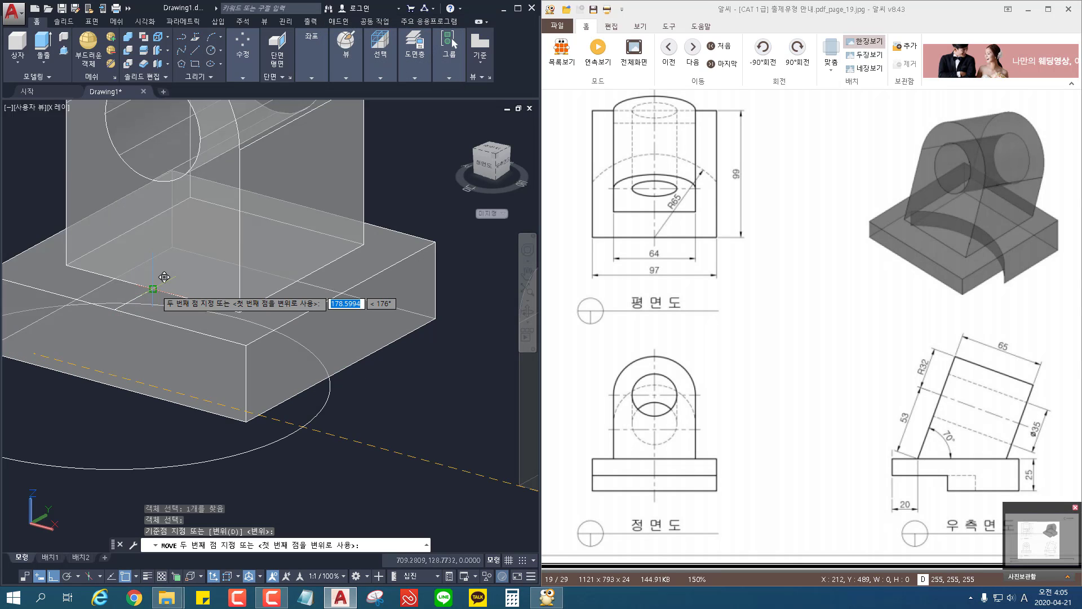
{"action": "left_click", "coordinate": [164, 277]}
{"action": "scroll", "coordinate": [163, 276], "scroll_direction": "down", "scroll_amount": 5}
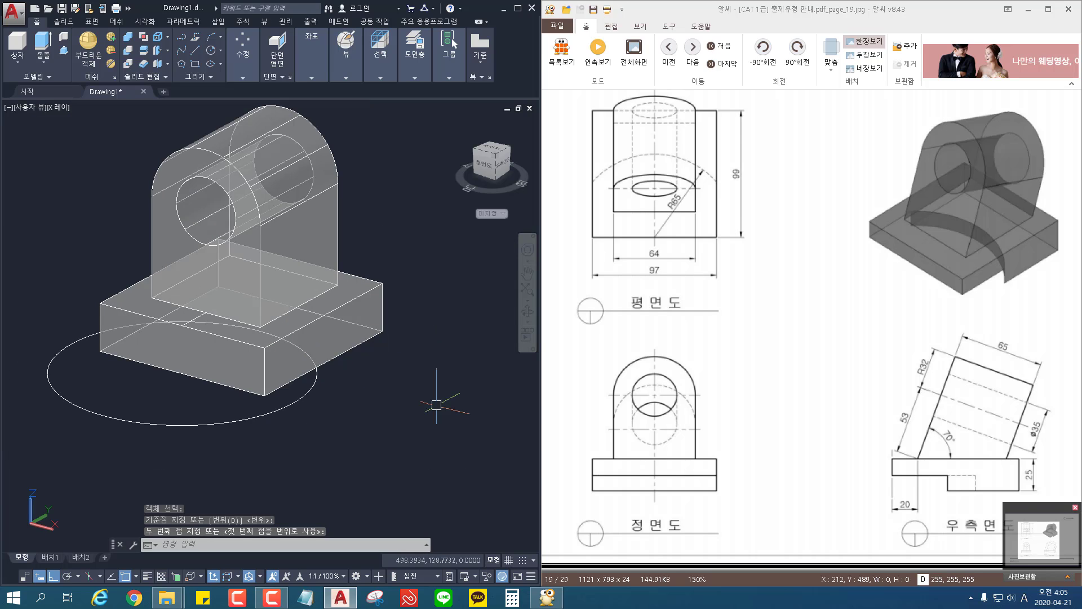
Tilt the upright with 3D Rotate by -20° about its front bottom edge, using that edge's midpoint as base point.
{"action": "middle_click_drag", "start_coordinate": [462, 406], "coordinate": [466, 452]}
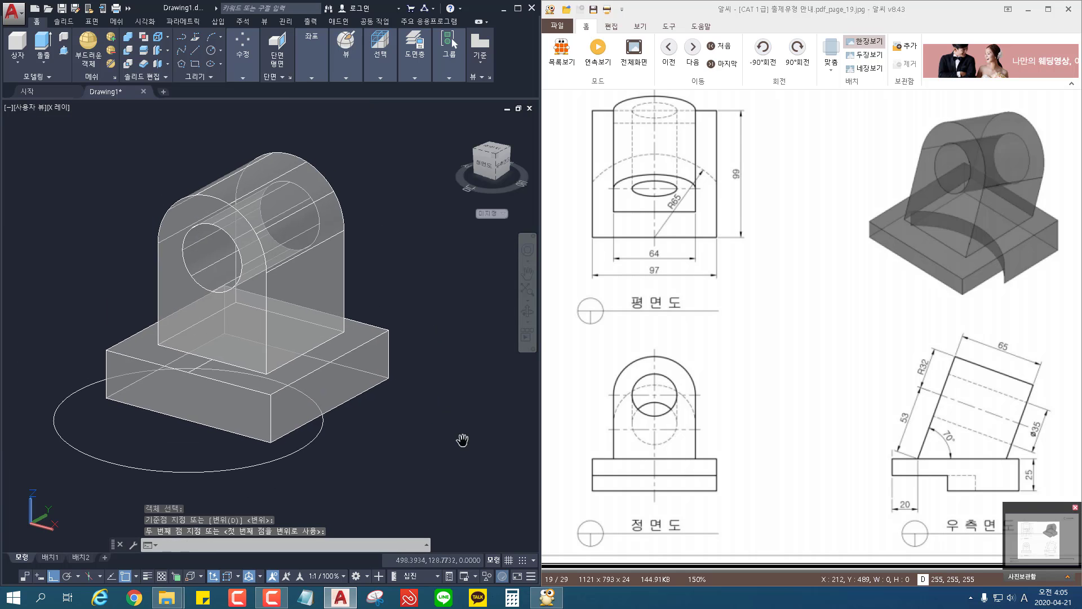
{"action": "left_click", "coordinate": [244, 53]}
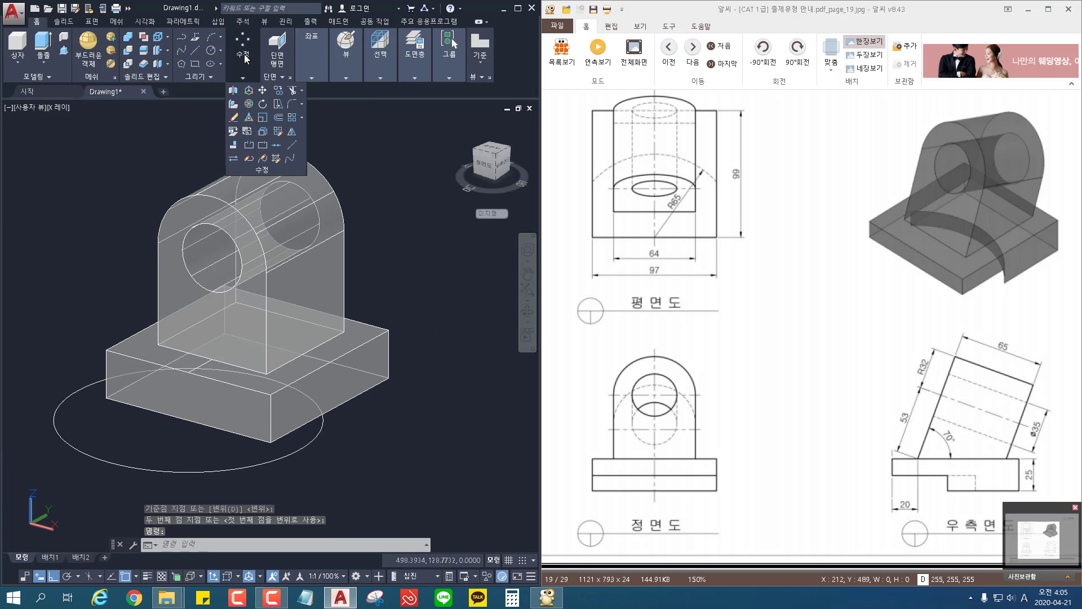
{"action": "left_click", "coordinate": [248, 105]}
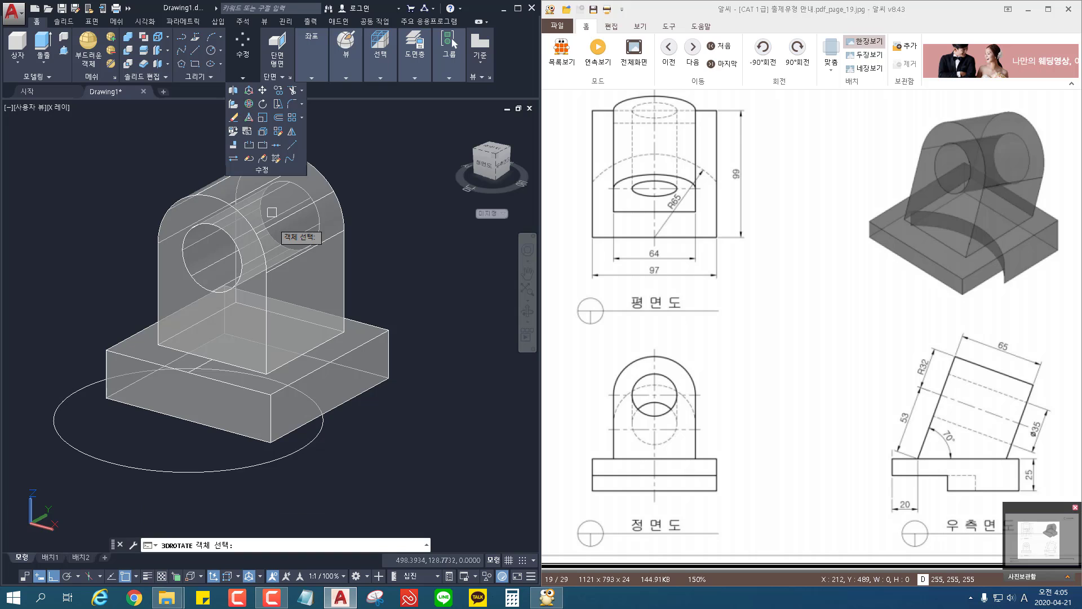
{"action": "left_click", "coordinate": [263, 253]}
{"action": "key", "text": "Return"}
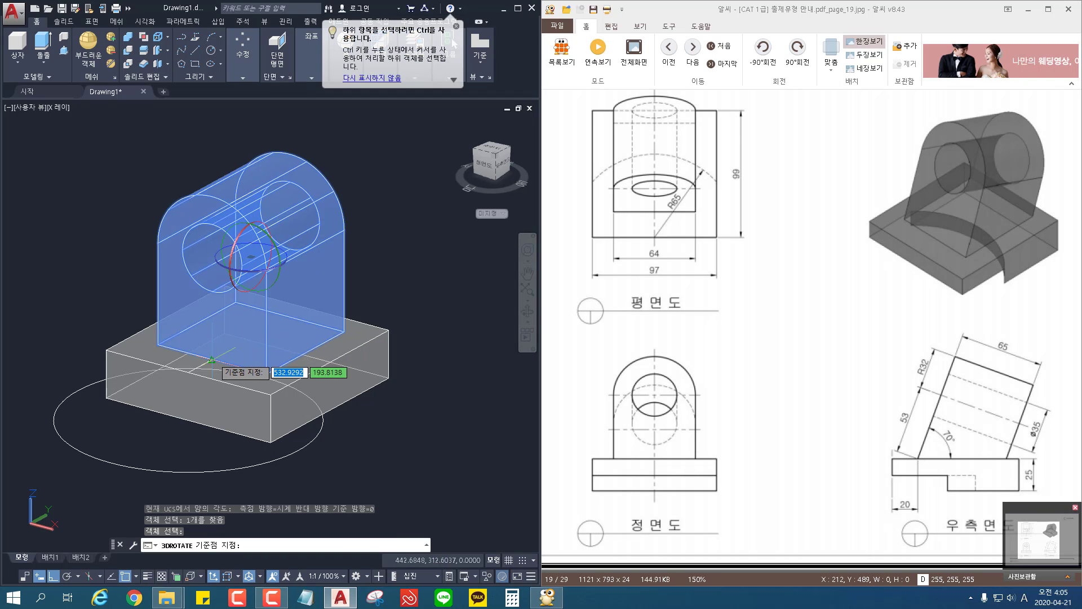
{"action": "left_click", "coordinate": [212, 359]}
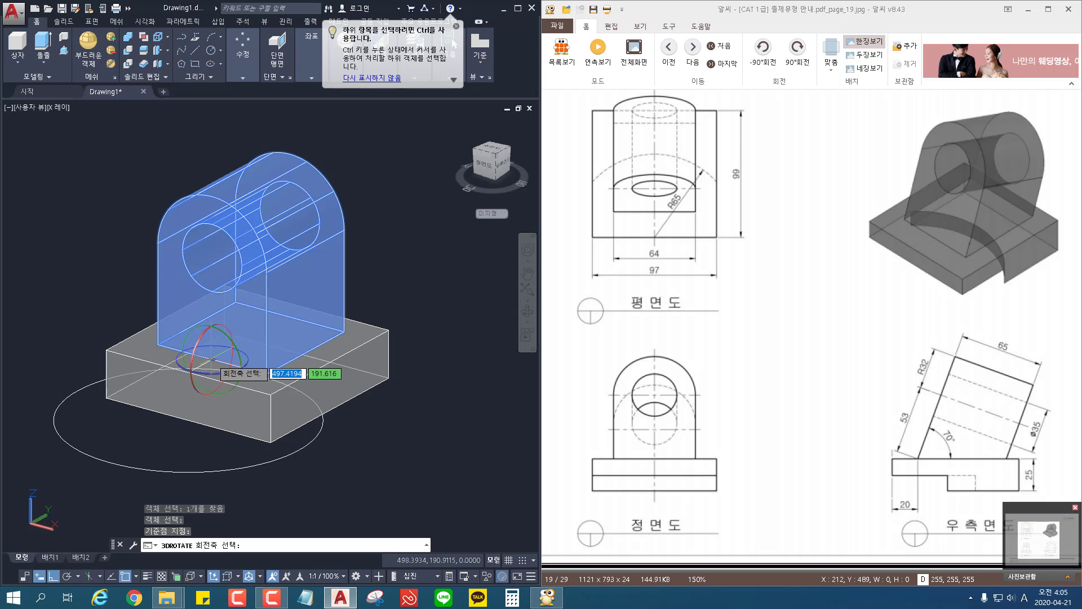
{"action": "left_click", "coordinate": [239, 362]}
{"action": "type", "text": "-"}
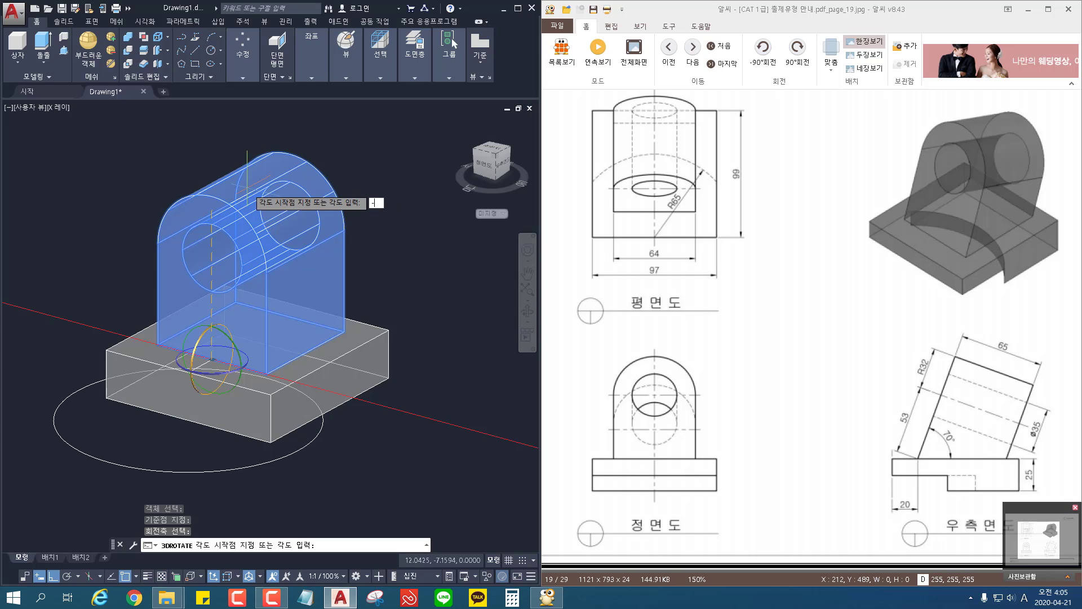
{"action": "type", "text": "20"}
{"action": "key", "text": "Return"}
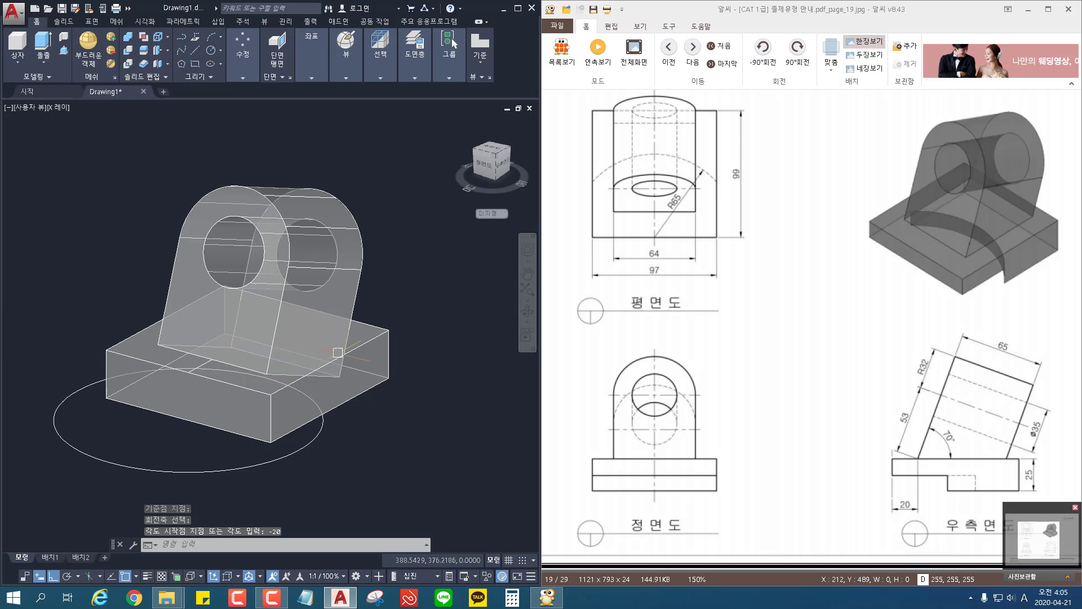
Unite the tilted upright and the base plate into one solid.
{"action": "middle_click_drag", "start_coordinate": [338, 353], "coordinate": [383, 342]}
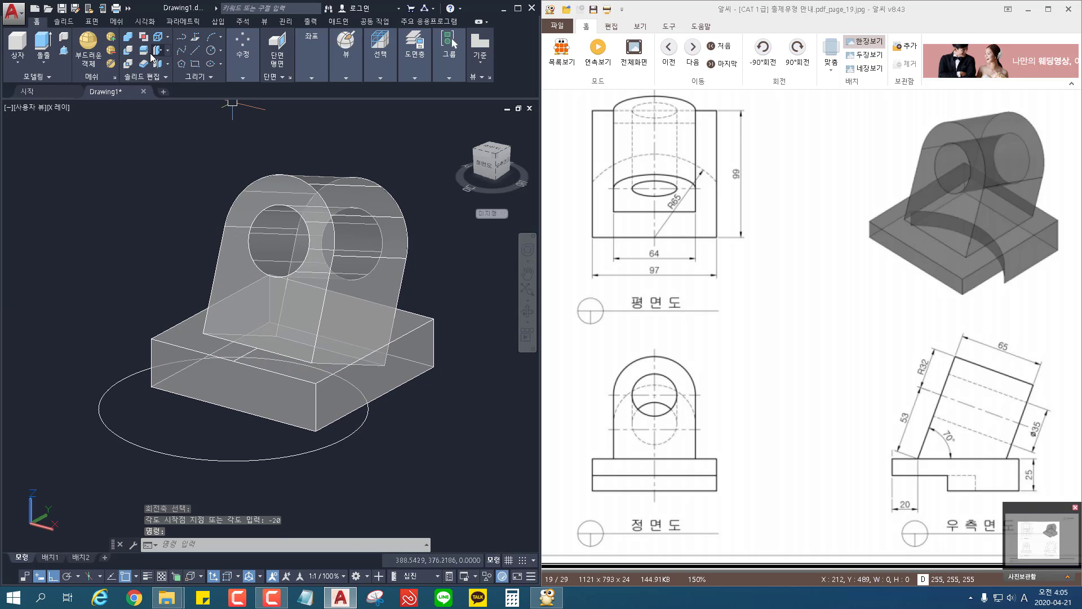
{"action": "left_click", "coordinate": [127, 37]}
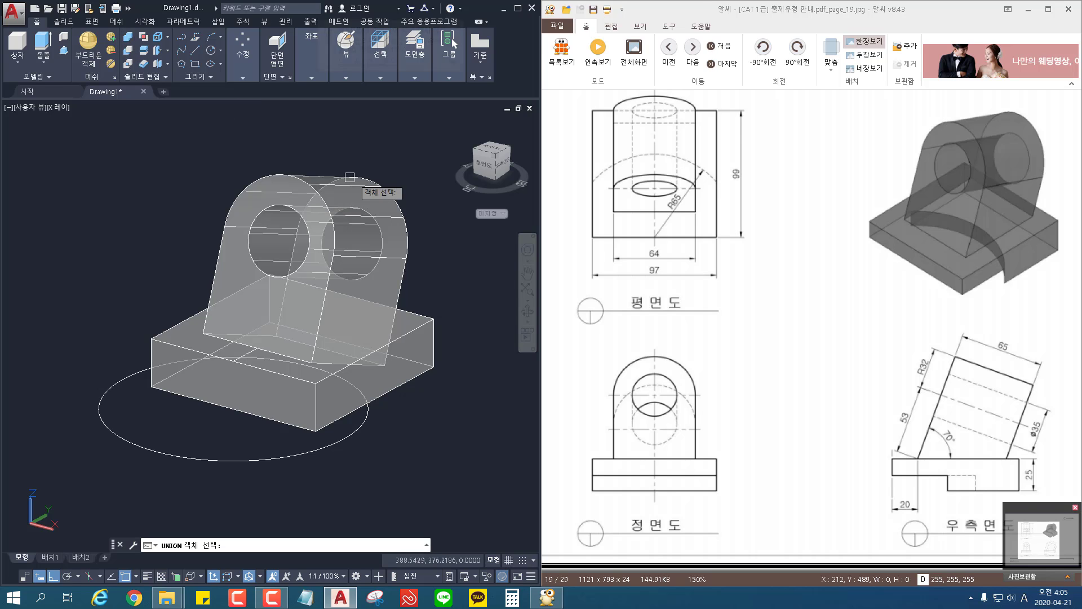
{"action": "left_click", "coordinate": [361, 188]}
{"action": "left_click", "coordinate": [429, 321]}
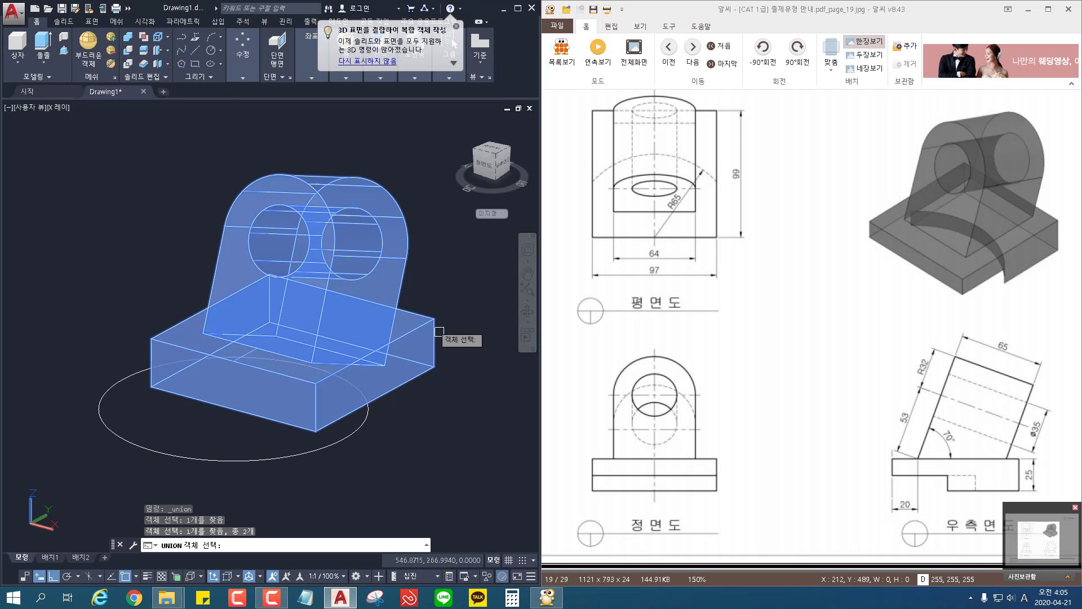
{"action": "key", "text": "Return"}
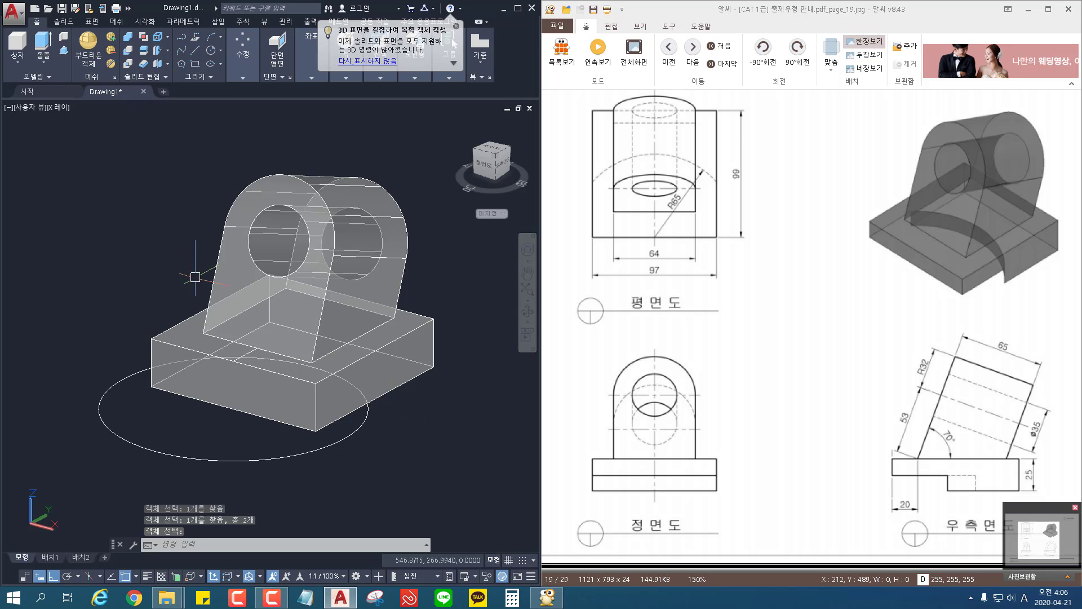
Delete the 20-unit guide line on the plate's top face.
{"action": "left_click", "coordinate": [251, 363]}
{"action": "key", "text": "Escape"}
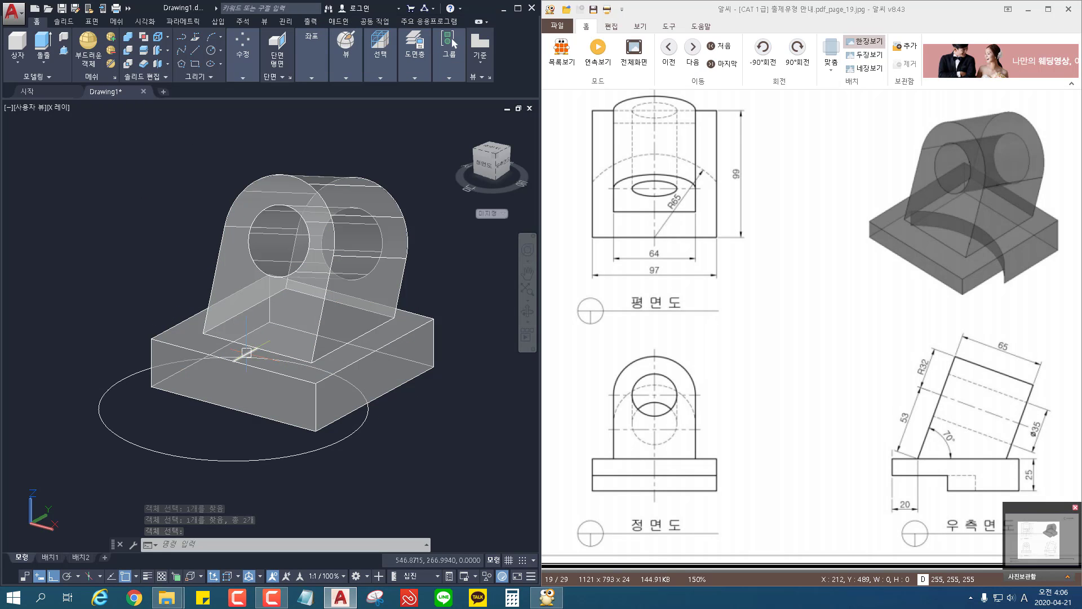
{"action": "key", "text": "Delete"}
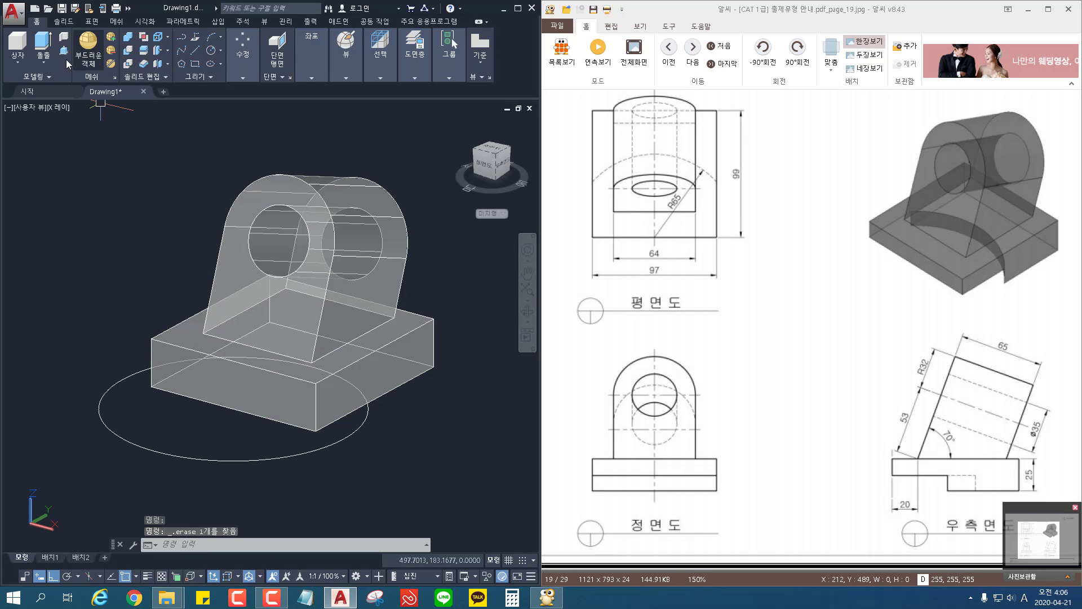
Extrude the large circle under the base plate upward by 12.5 into a disc.
{"action": "left_click", "coordinate": [45, 43]}
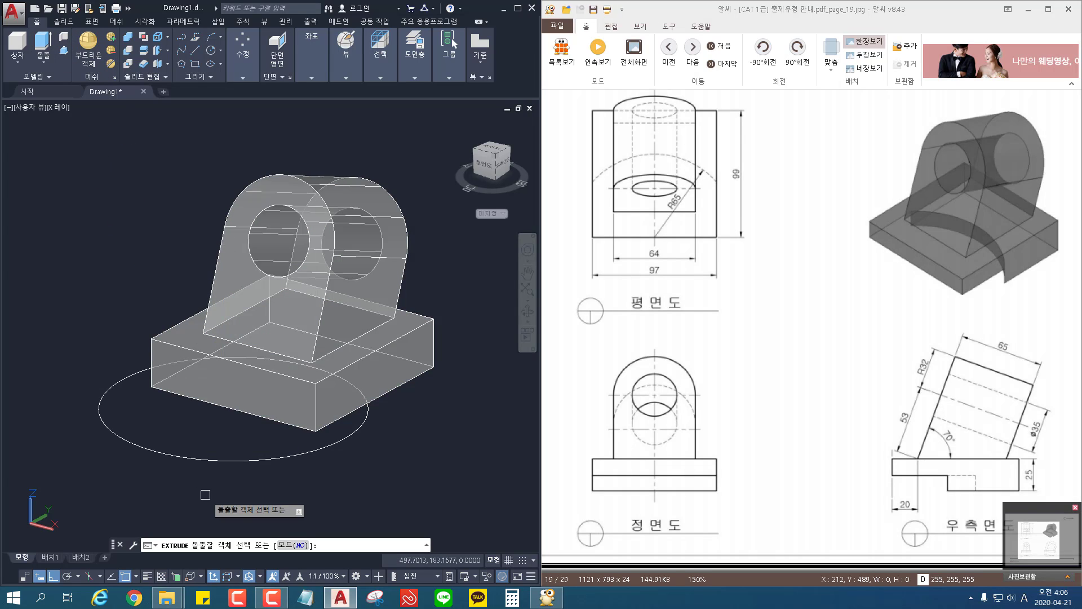
{"action": "left_click", "coordinate": [222, 460]}
{"action": "key", "text": "Return"}
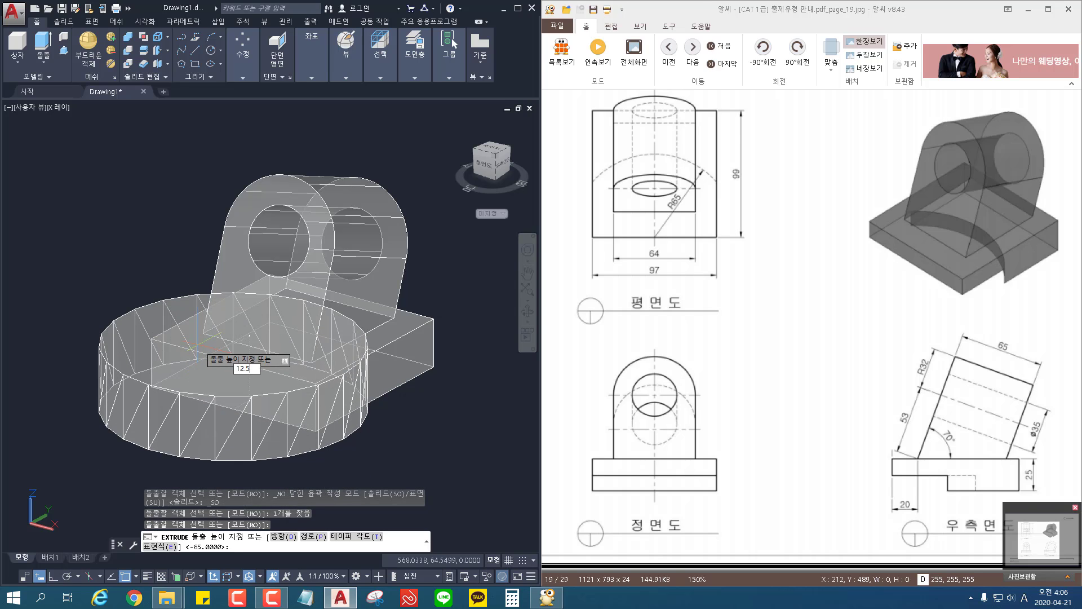
{"action": "key", "text": "Return"}
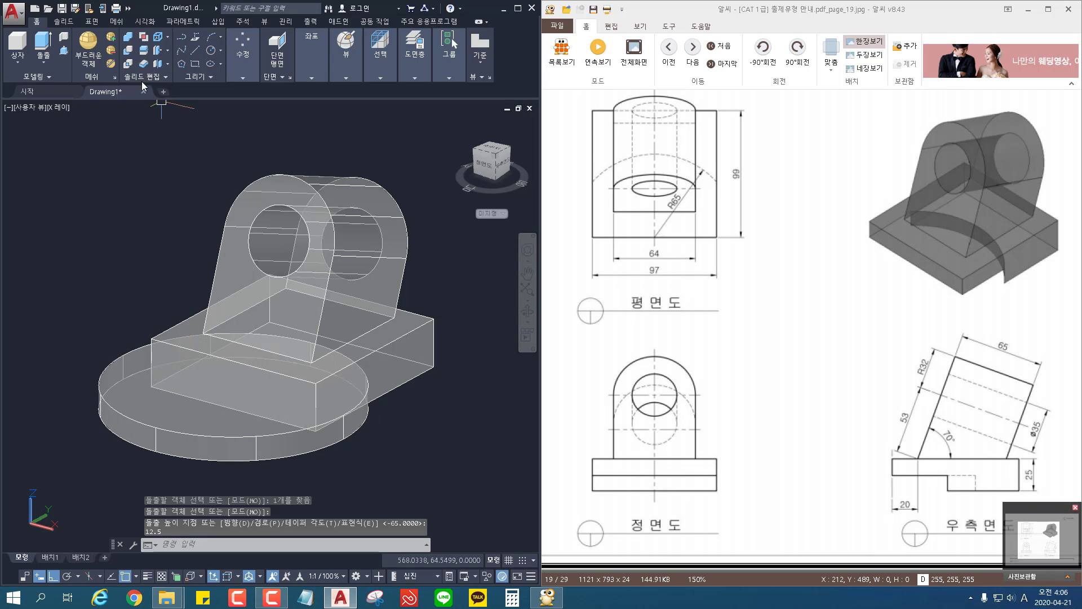
Subtract the disc from the united part to cut the arc-shaped recess in the plate's underside.
{"action": "left_click", "coordinate": [129, 54]}
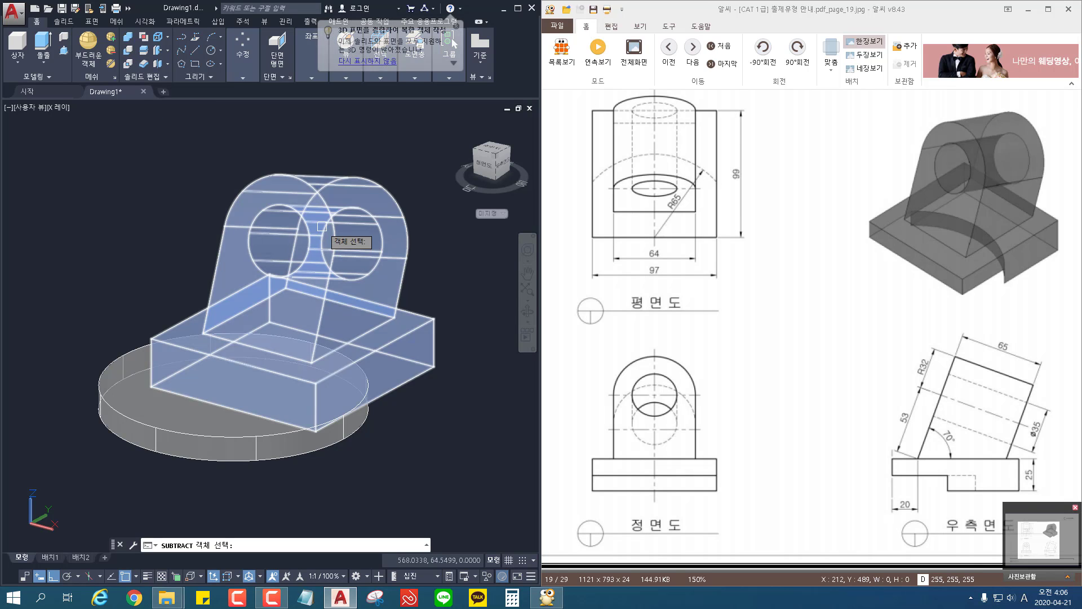
{"action": "left_click", "coordinate": [279, 384]}
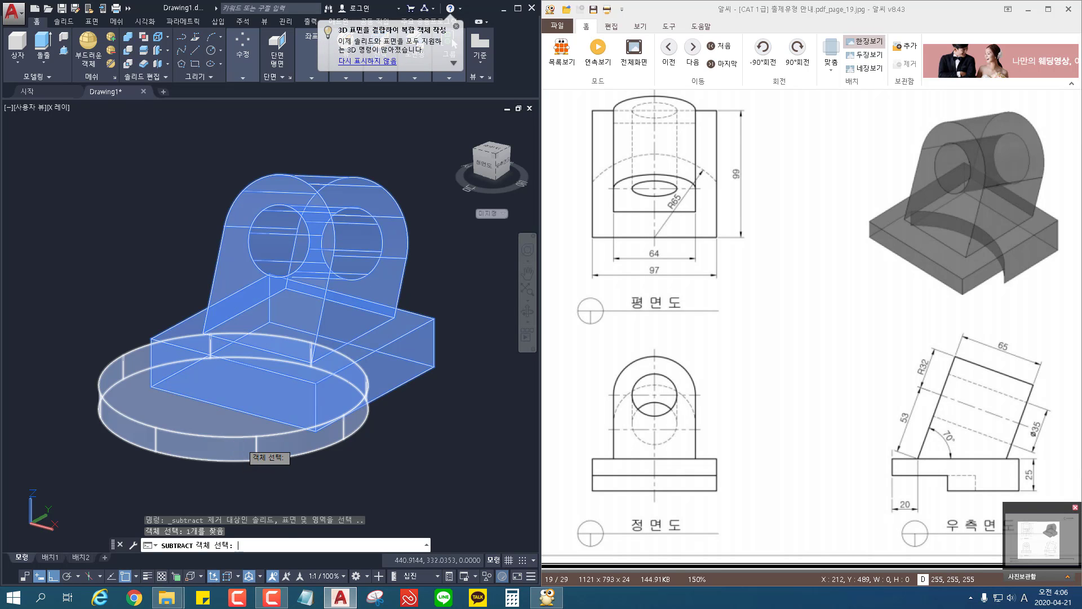
{"action": "key", "text": "Return"}
{"action": "left_click", "coordinate": [241, 442]}
{"action": "key", "text": "Return"}
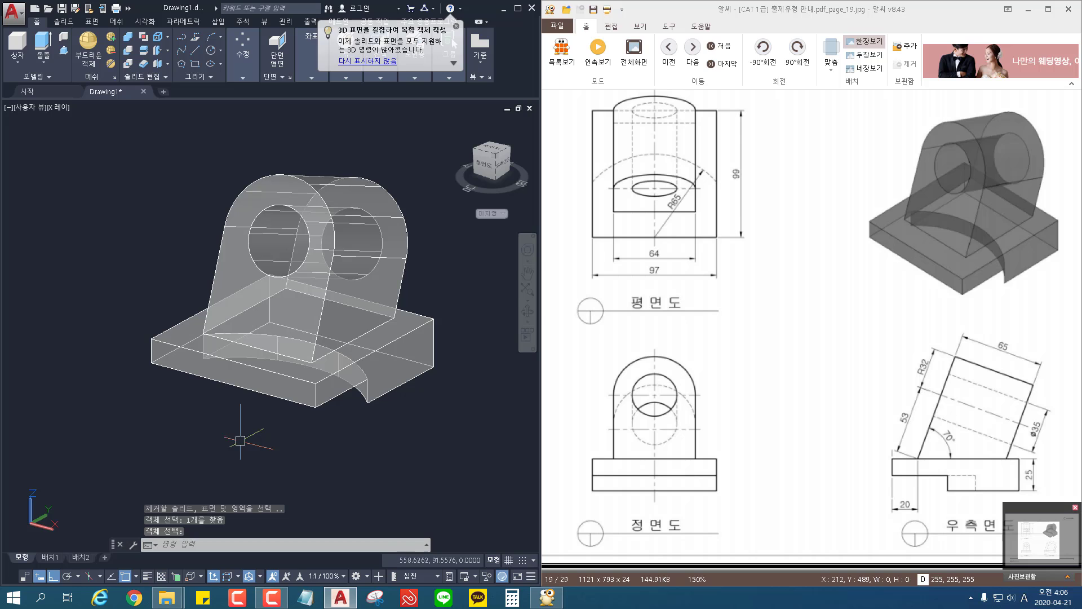
Display the finished part in the Realistic visual style, inspect it from another angle, and switch to the top view.
{"action": "middle_click_drag", "start_coordinate": [425, 471], "coordinate": [315, 361], "text": "shift"}
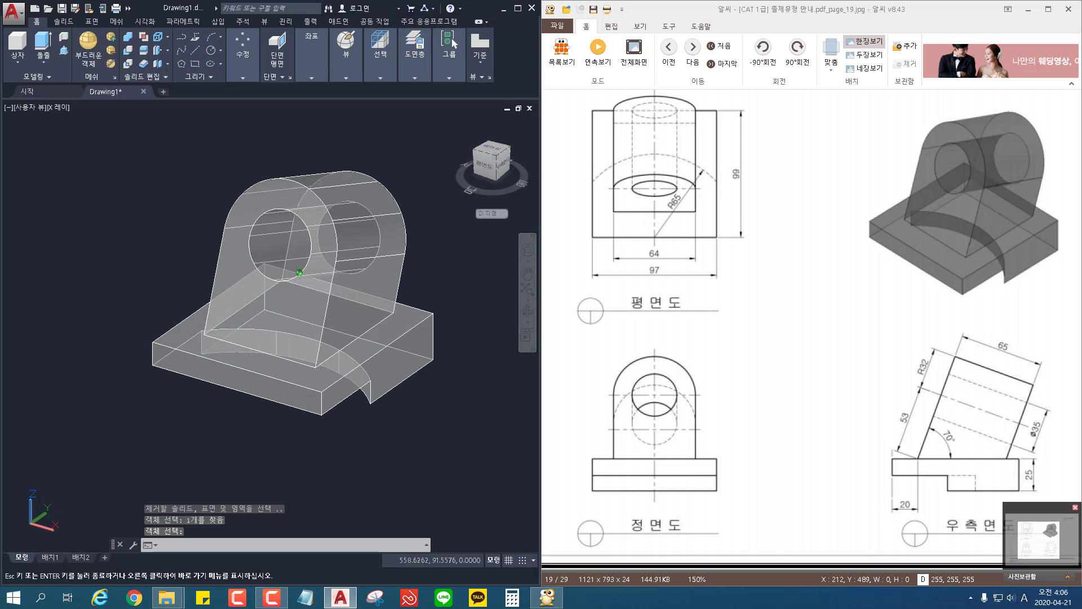
{"action": "left_click", "coordinate": [62, 108]}
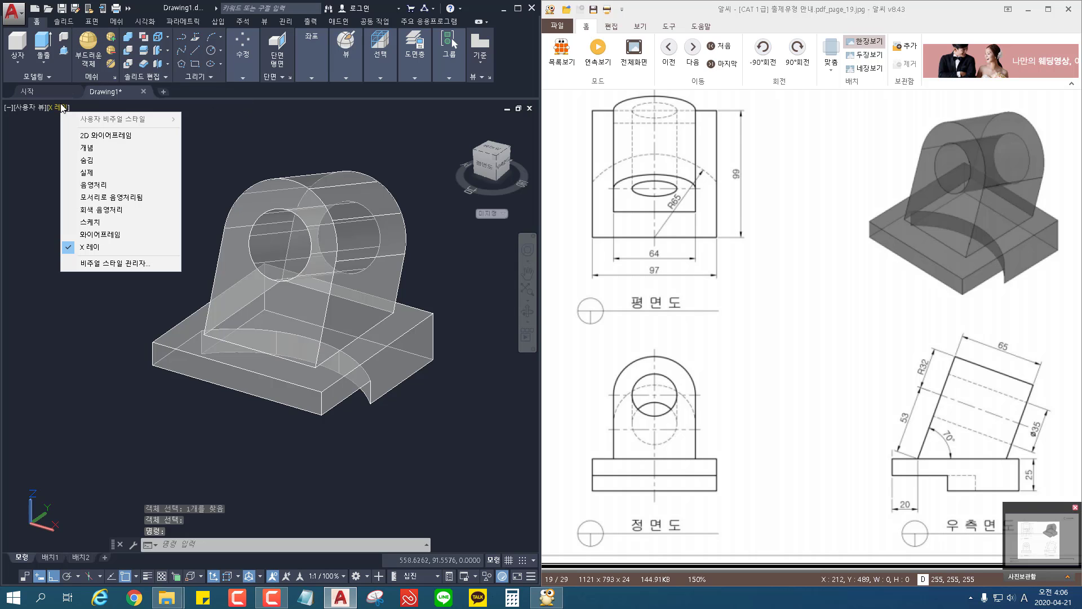
{"action": "left_click", "coordinate": [84, 173]}
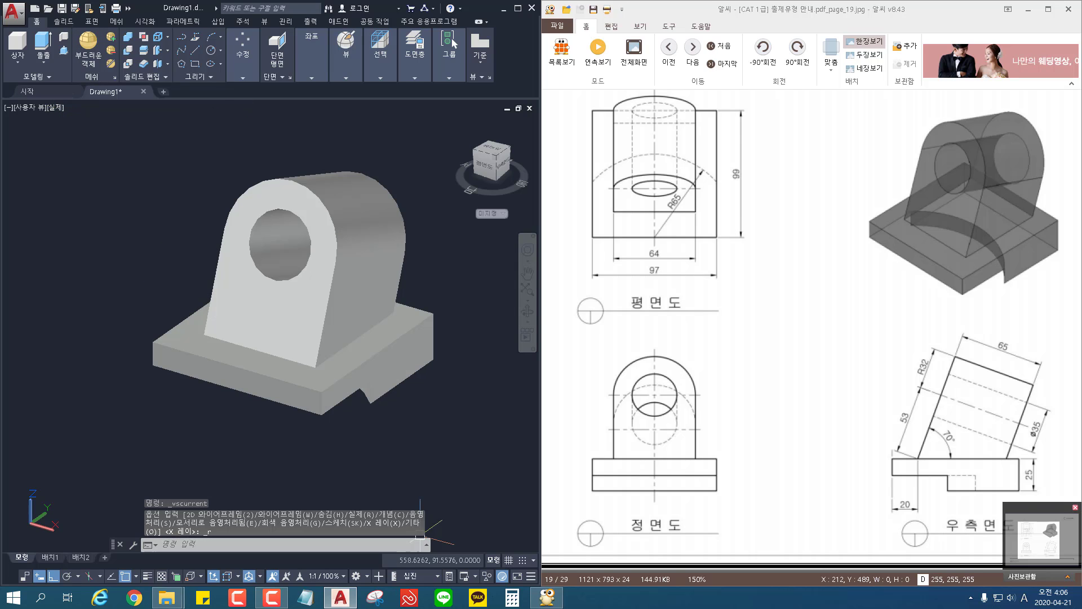
{"action": "middle_click_drag", "start_coordinate": [420, 536], "coordinate": [369, 489], "text": "shift"}
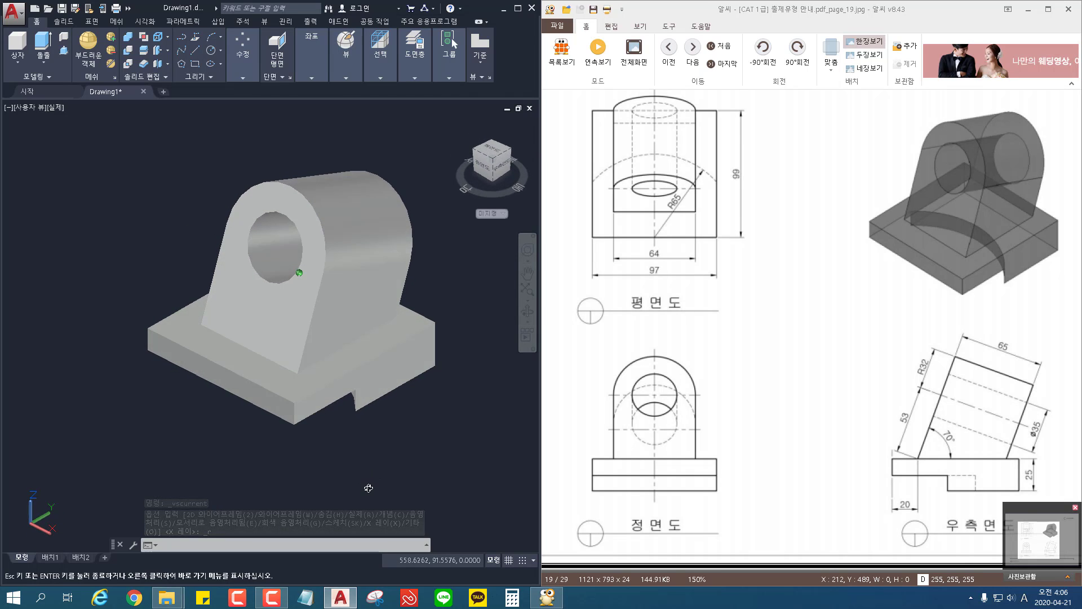
{"action": "scroll", "coordinate": [411, 428], "scroll_direction": "down", "scroll_amount": 3}
{"action": "middle_click_drag", "start_coordinate": [411, 428], "coordinate": [180, 307]}
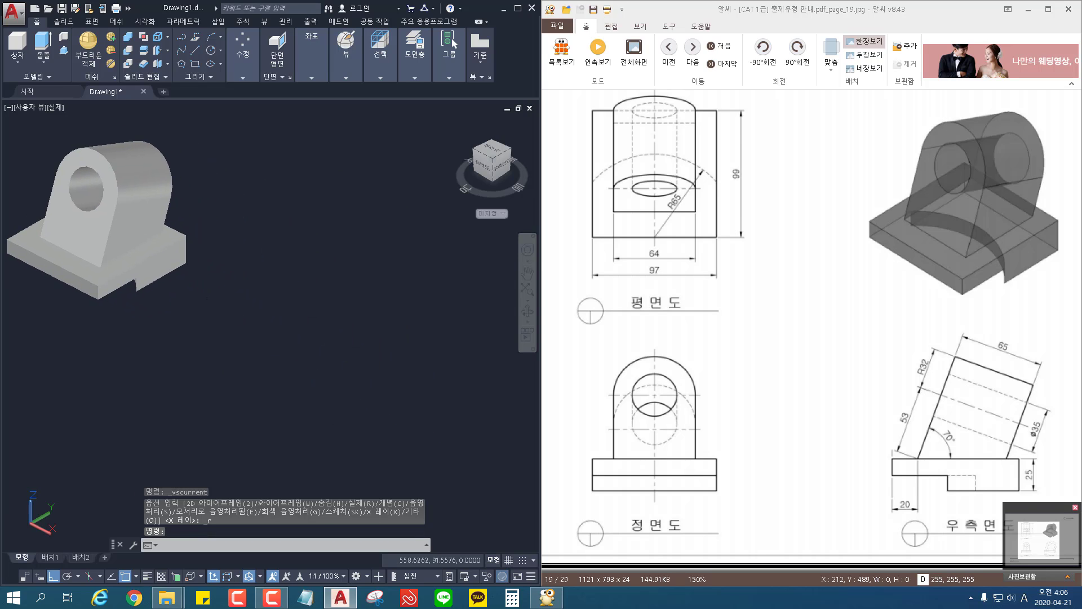
{"action": "left_click", "coordinate": [26, 109]}
{"action": "left_click", "coordinate": [36, 135]}
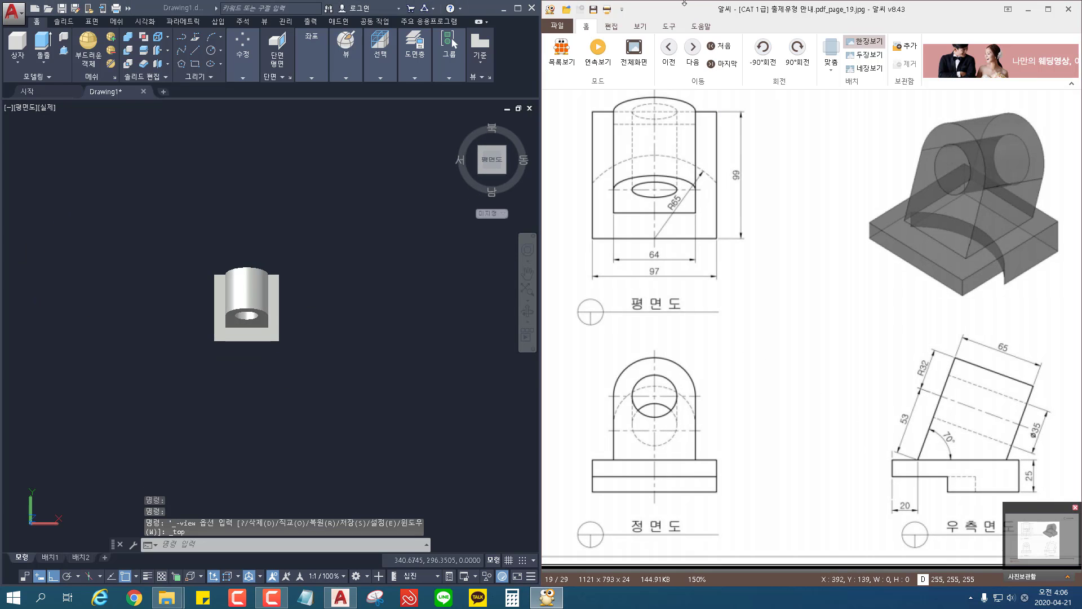
Switch to the image viewer and bring up reference page 20, enlarged to 150% so the dimensions are readable.
{"action": "left_click", "coordinate": [693, 49]}
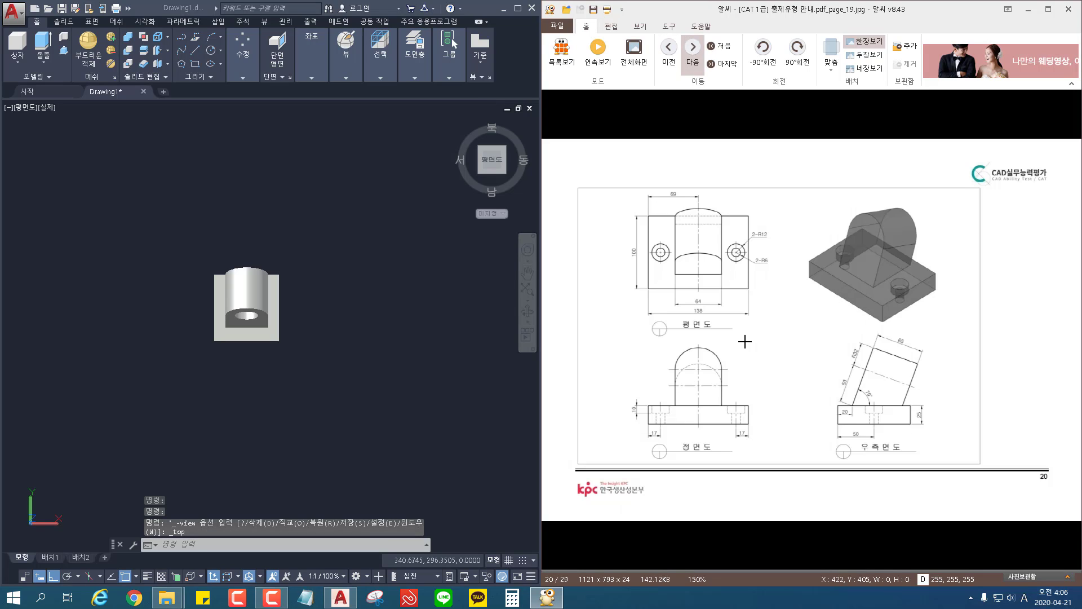
{"action": "double_click", "coordinate": [741, 361]}
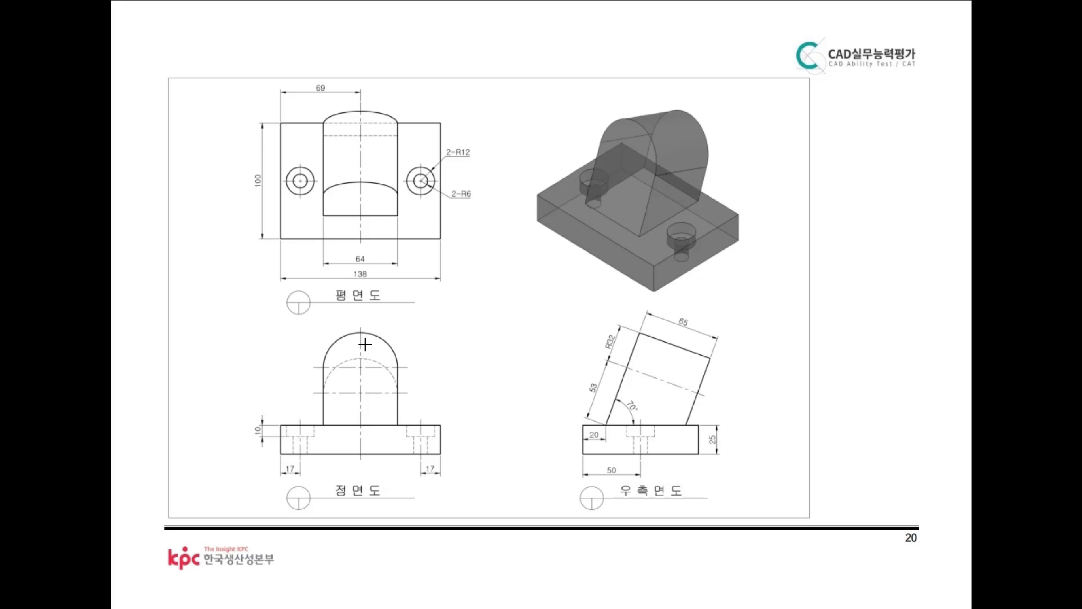
{"action": "key", "text": "Escape"}
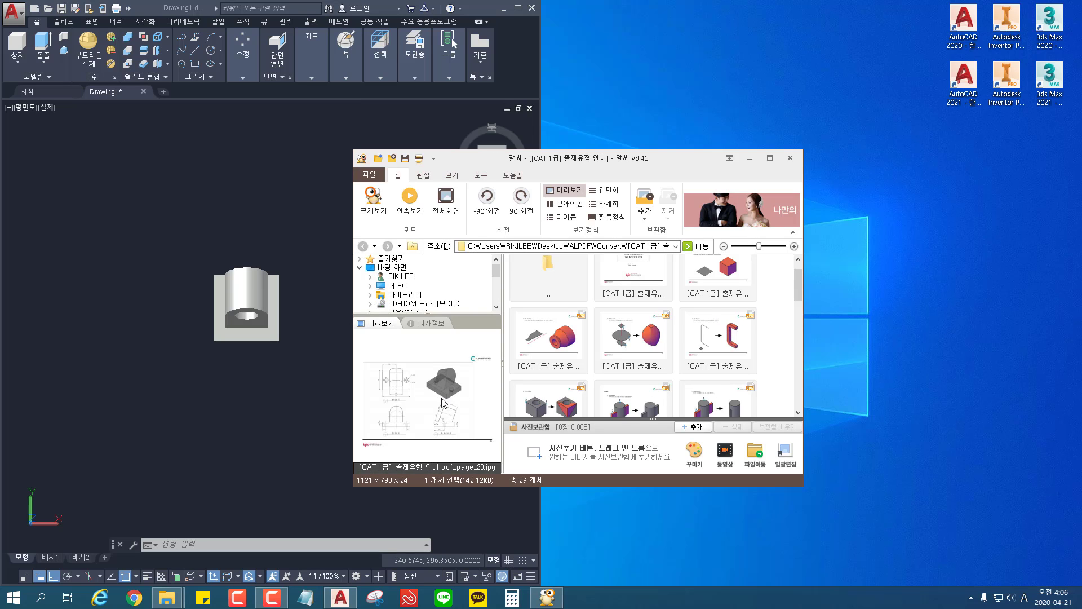
{"action": "scroll", "coordinate": [753, 337], "scroll_direction": "down", "scroll_amount": 10}
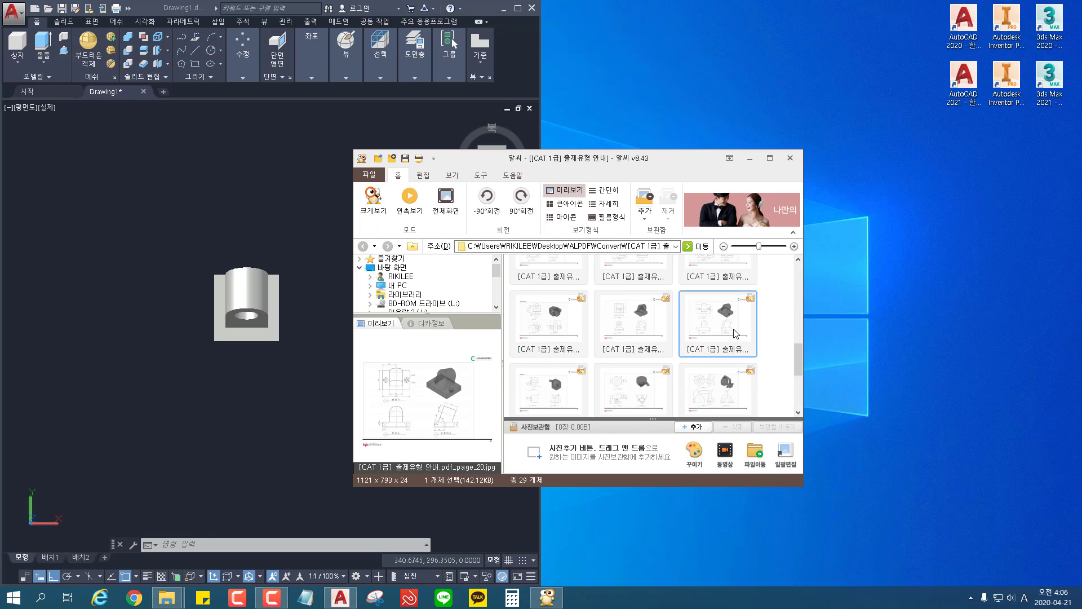
{"action": "double_click", "coordinate": [736, 332]}
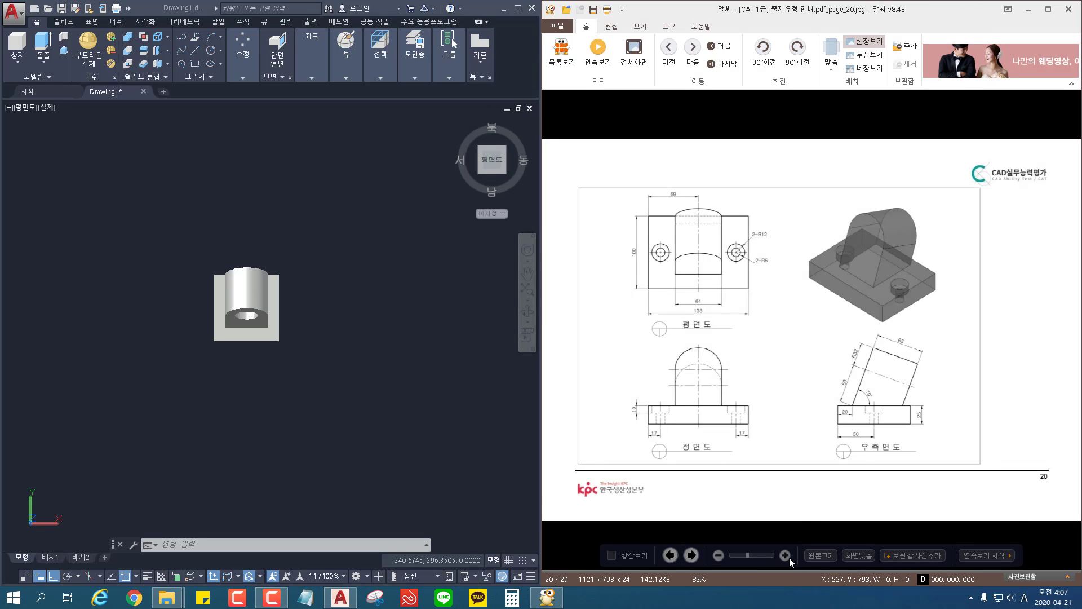
{"action": "left_click", "coordinate": [785, 556]}
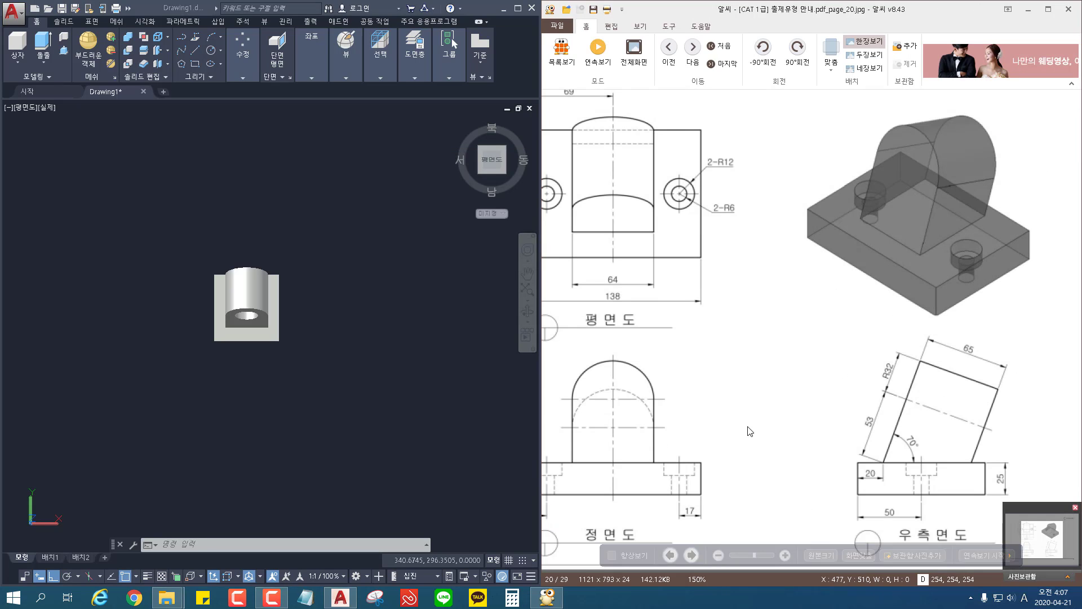
{"action": "mouse_move", "coordinate": [744, 432]}
{"action": "left_mouse_down"}
{"action": "mouse_move", "coordinate": [794, 418]}
{"action": "mouse_move", "coordinate": [826, 428]}
{"action": "left_mouse_up"}
Return to AutoCAD and set the drawing's visual style to 2D Wireframe.
{"action": "left_click", "coordinate": [494, 372]}
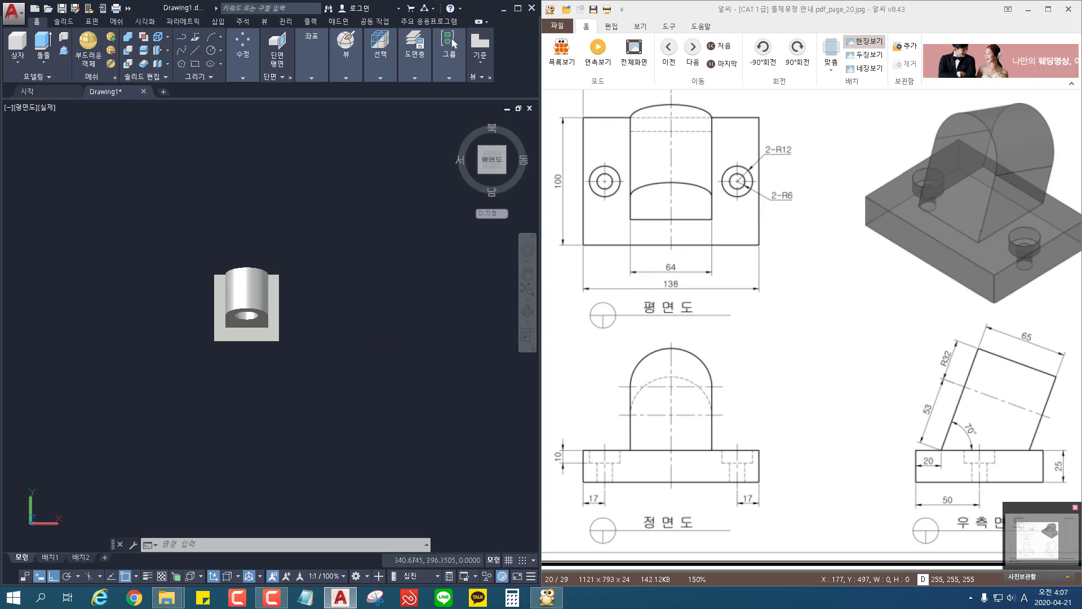
{"action": "middle_click_drag", "start_coordinate": [362, 327], "coordinate": [266, 338]}
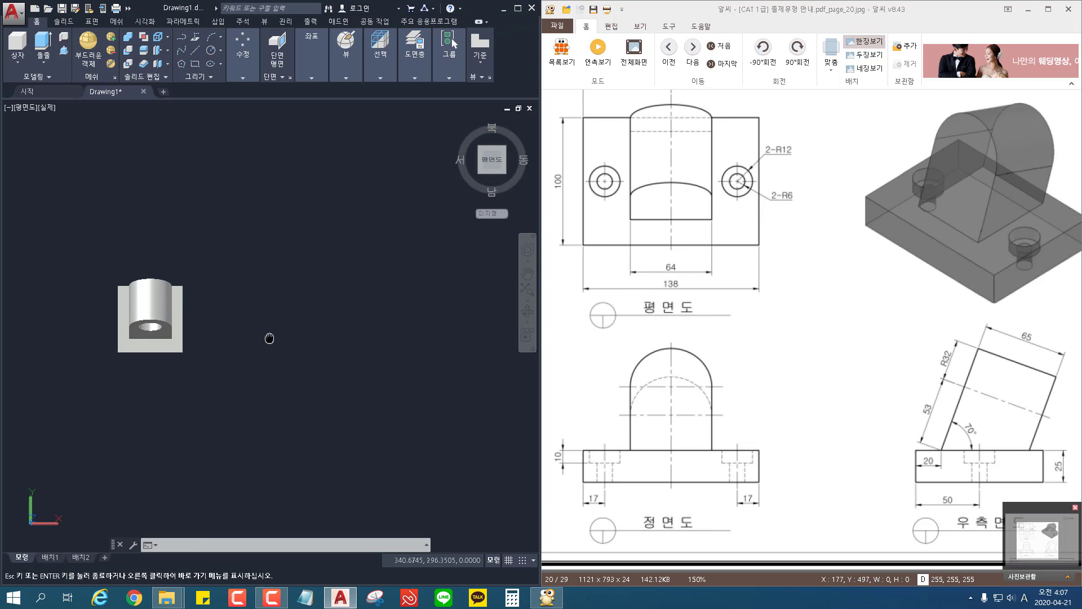
{"action": "left_click", "coordinate": [50, 113]}
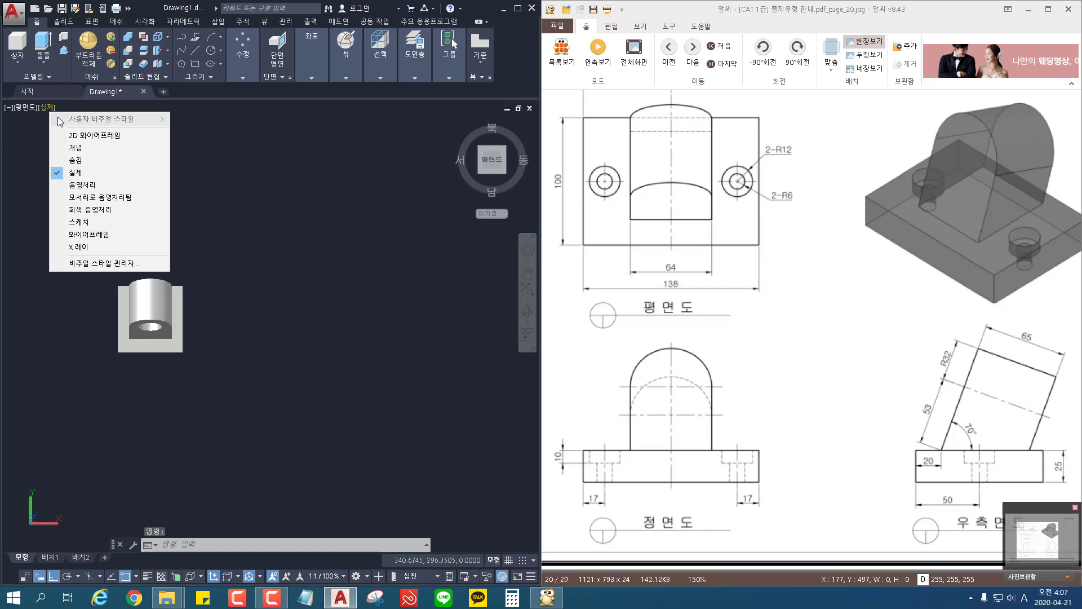
{"action": "left_click", "coordinate": [105, 138]}
{"action": "scroll", "coordinate": [228, 316], "scroll_direction": "up", "scroll_amount": 5}
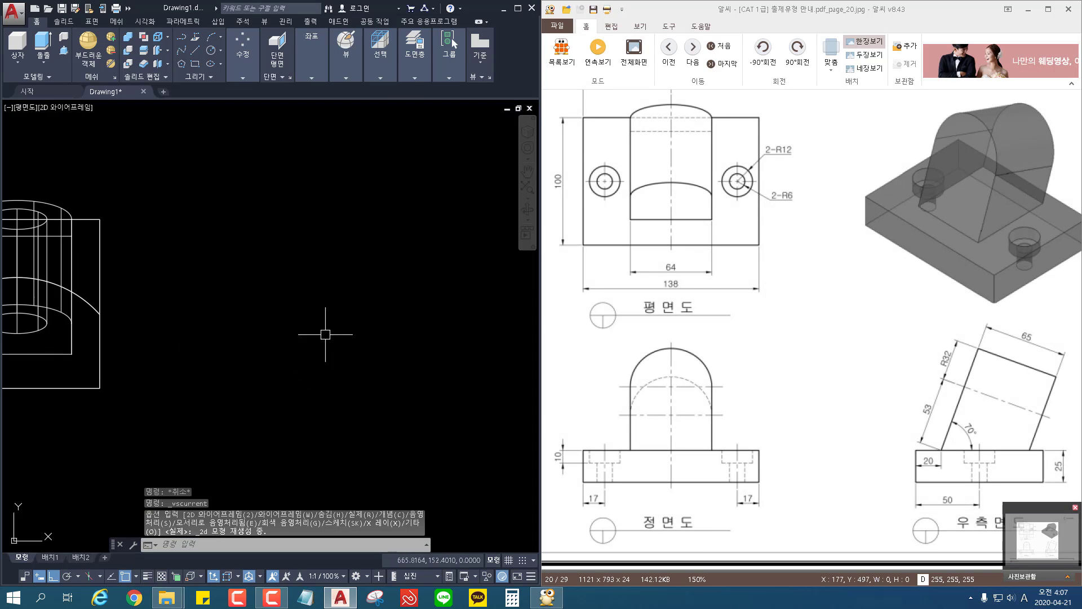
{"action": "middle_click_drag", "start_coordinate": [326, 331], "coordinate": [316, 401]}
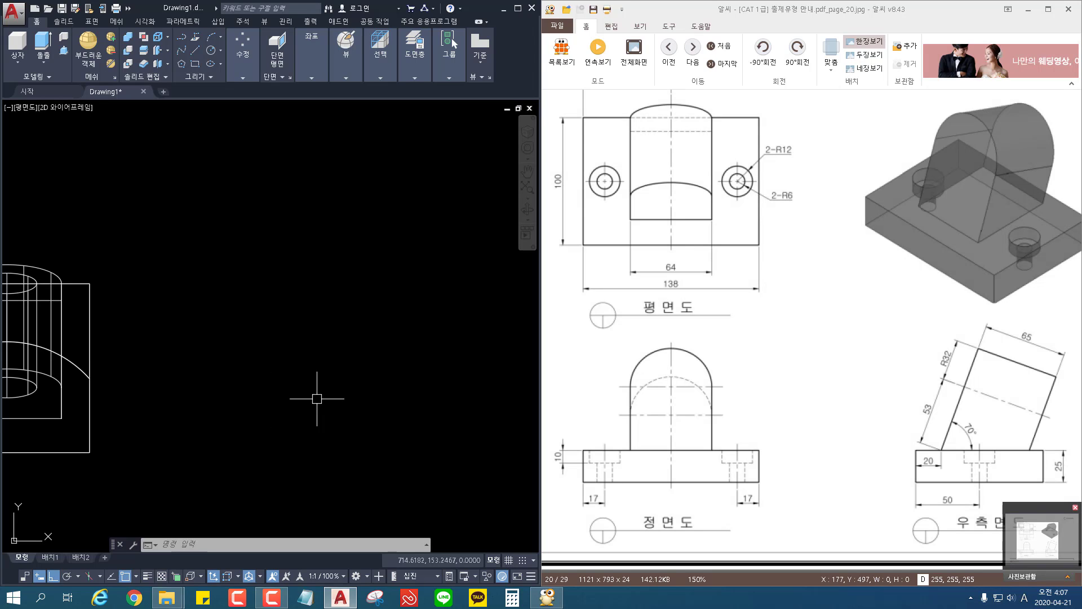
Draw a 138 by 100 rectangle for the new base plate in the empty space beside the finished part.
{"action": "type", "text": "c"}
{"action": "key", "text": "Return"}
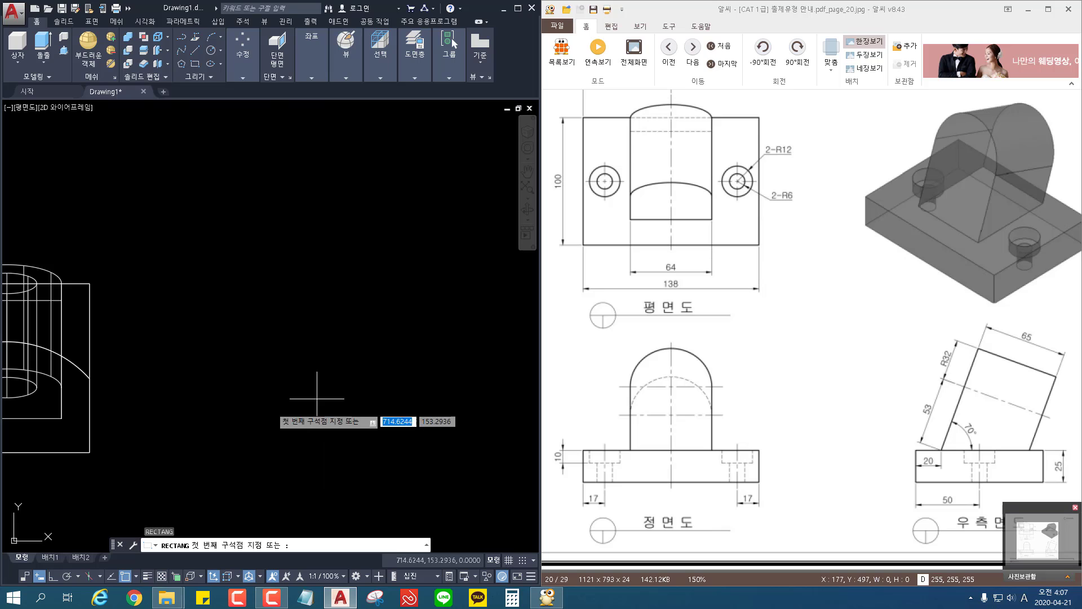
{"action": "left_click", "coordinate": [263, 431]}
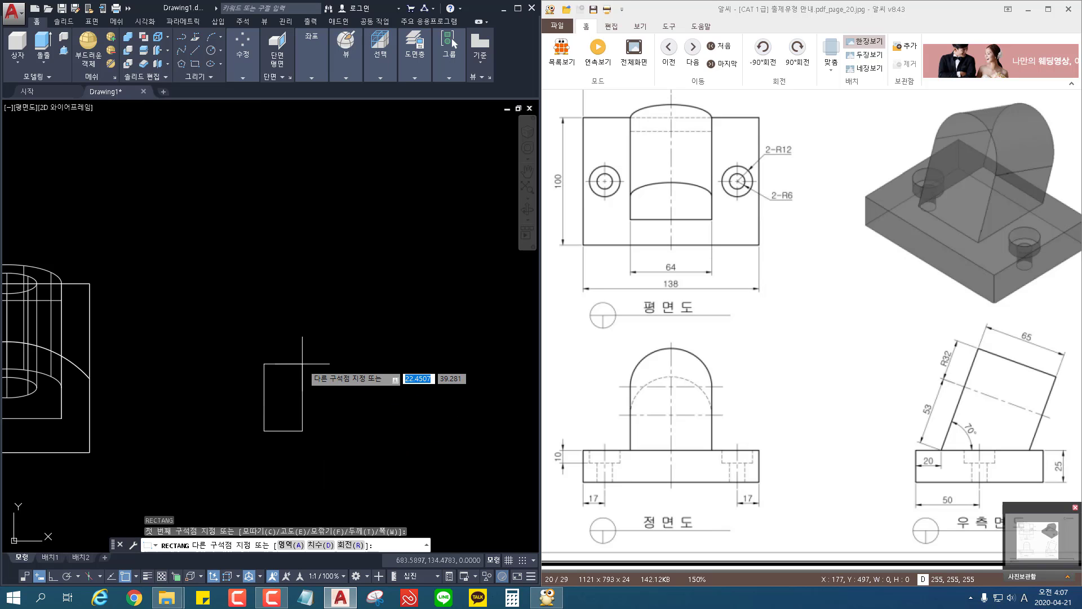
{"action": "key", "text": "F8"}
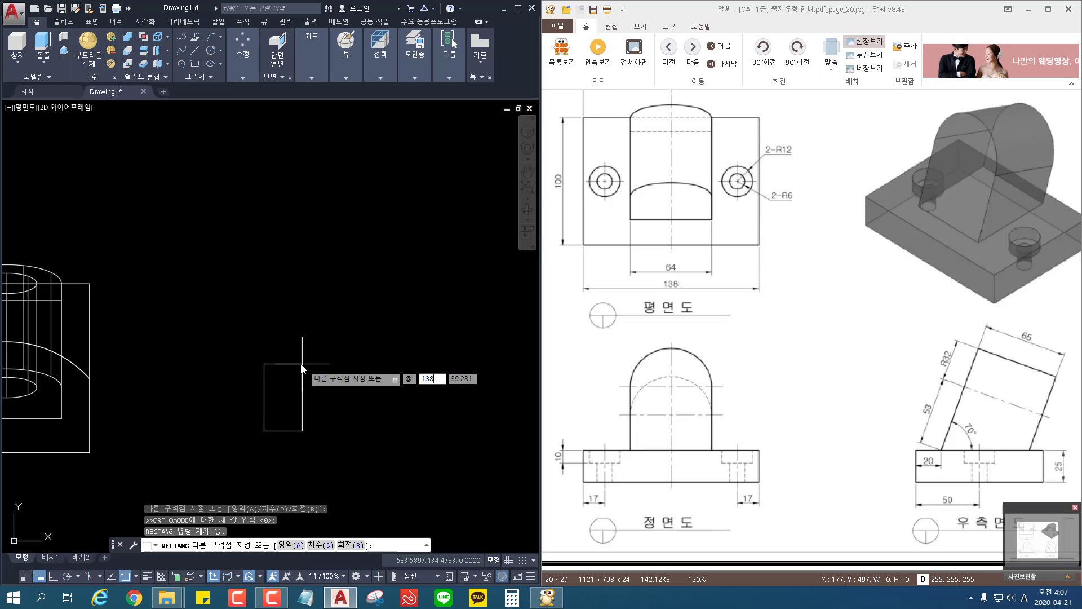
{"action": "type", "text": "138"}
{"action": "key", "text": "Tab"}
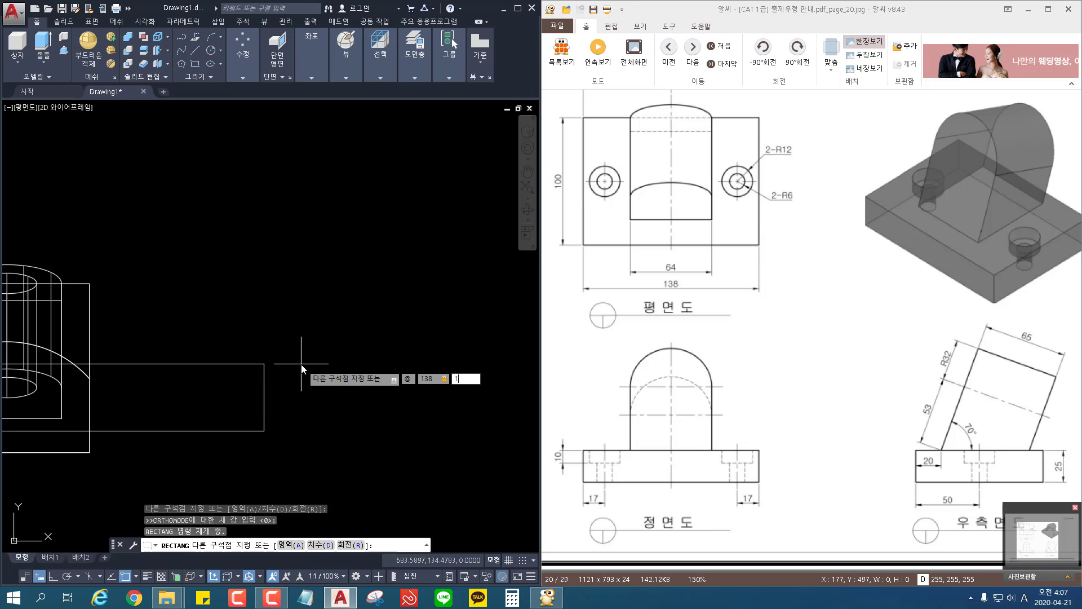
{"action": "type", "text": "100"}
{"action": "key", "text": "Return"}
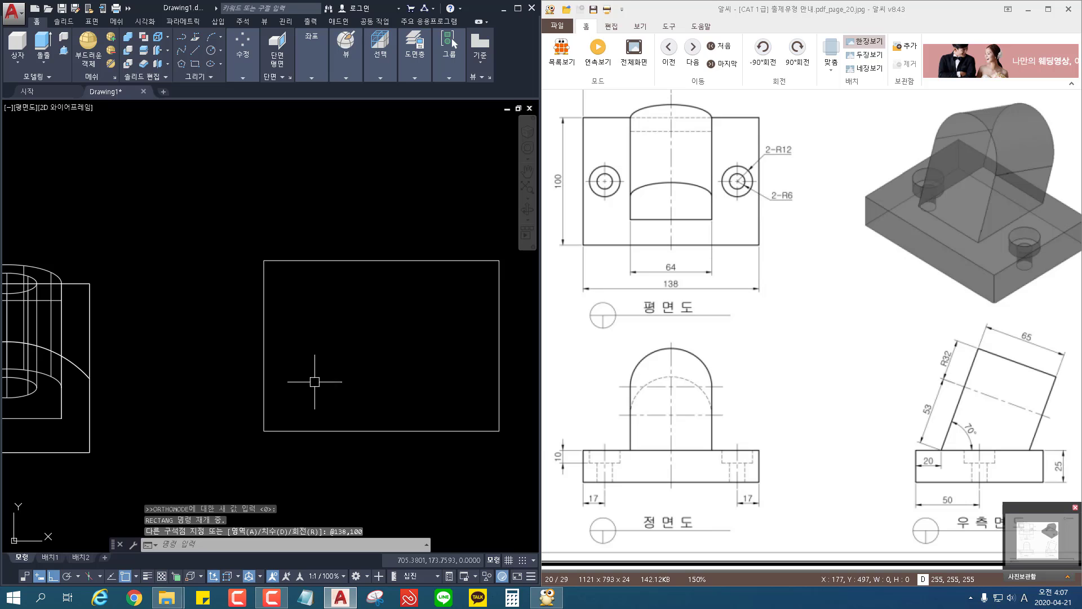
Draw a 64 by 85 rectangle for the upright's profile to the right of the base plate rectangle.
{"action": "mouse_move", "coordinate": [314, 382]}
{"action": "middle_mouse_down"}
{"action": "mouse_move", "coordinate": [242, 404]}
{"action": "mouse_move", "coordinate": [174, 399]}
{"action": "middle_mouse_up"}
{"action": "scroll", "coordinate": [174, 399], "scroll_direction": "down", "scroll_amount": 2}
{"action": "middle_click_drag", "start_coordinate": [245, 389], "coordinate": [187, 386]}
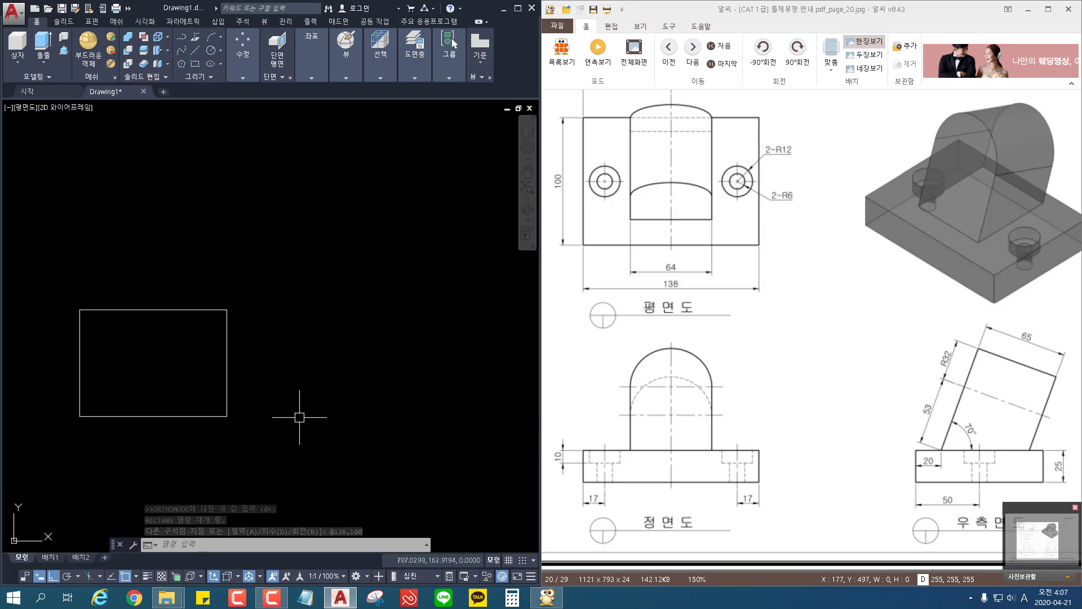
{"action": "type", "text": "REC"}
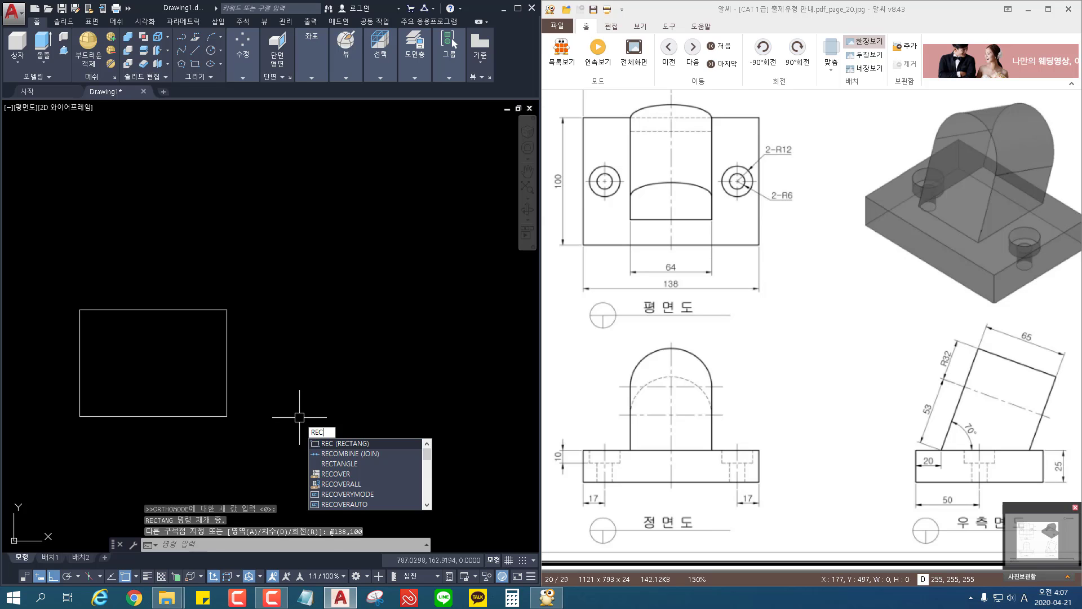
{"action": "key", "text": "Return"}
{"action": "left_click", "coordinate": [318, 418]}
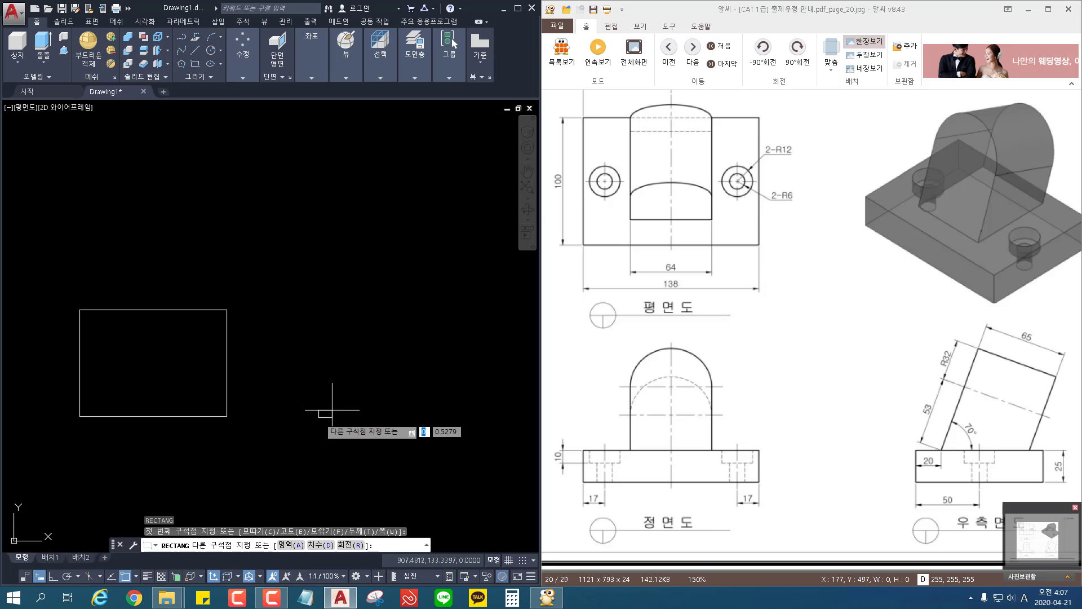
{"action": "type", "text": "@"}
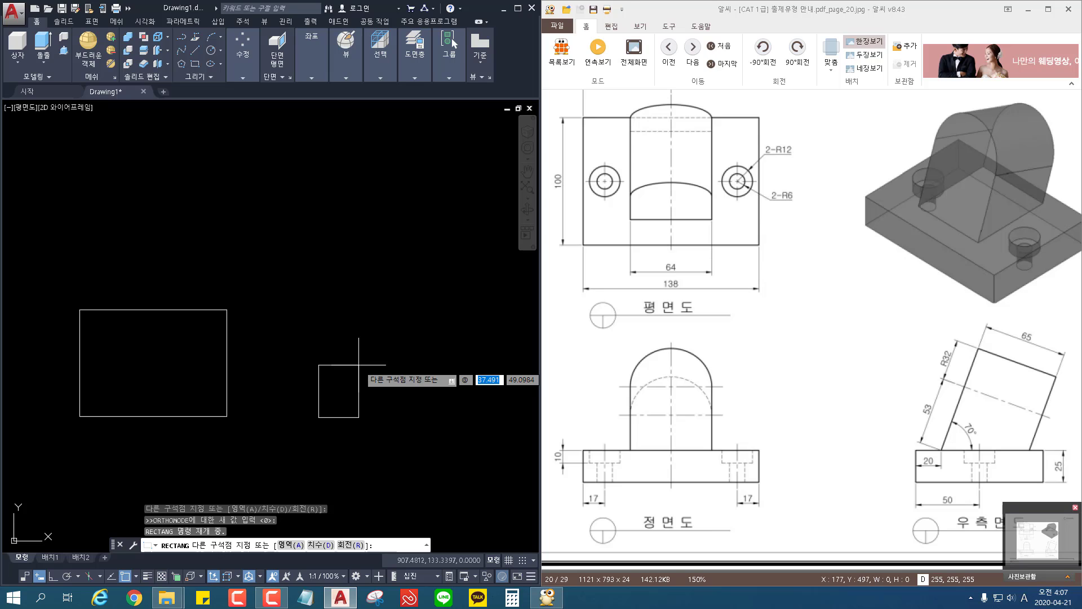
{"action": "type", "text": "64"}
{"action": "key", "text": "Tab"}
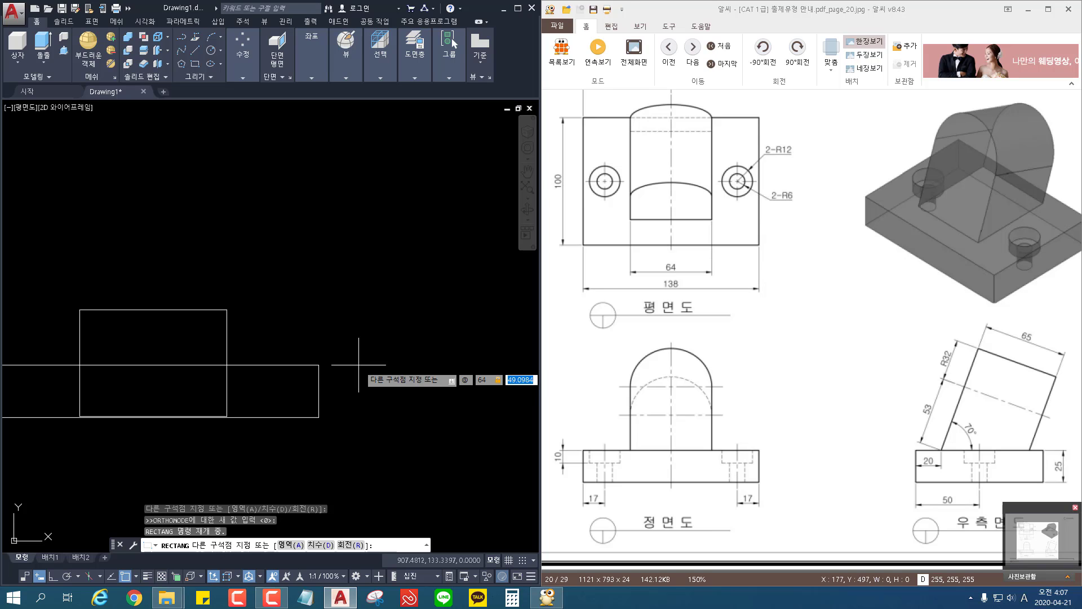
{"action": "type", "text": "85"}
{"action": "key", "text": "Return"}
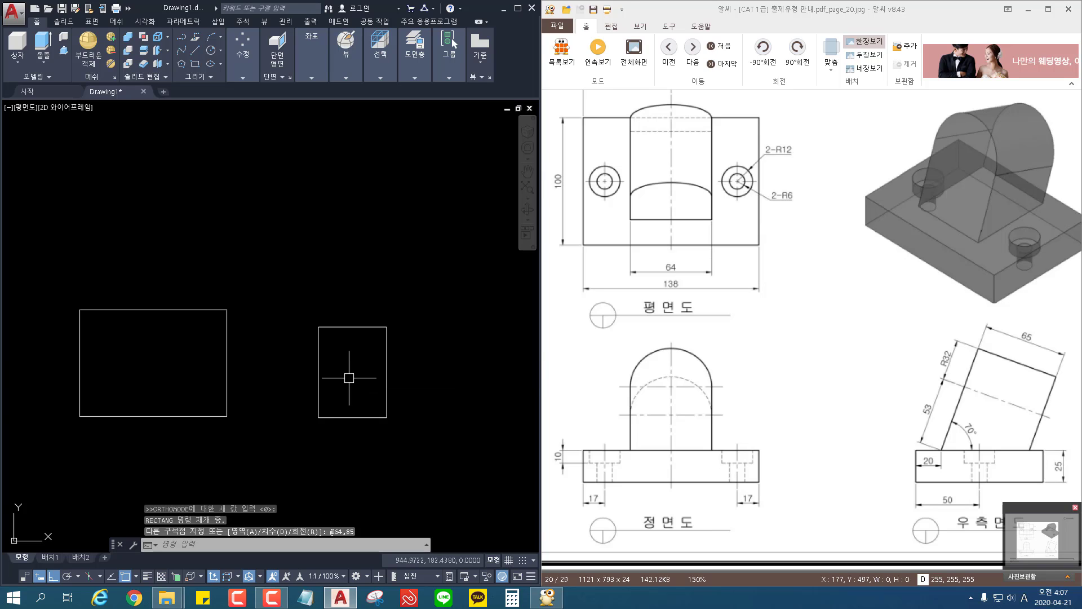
{"action": "key", "text": "Escape"}
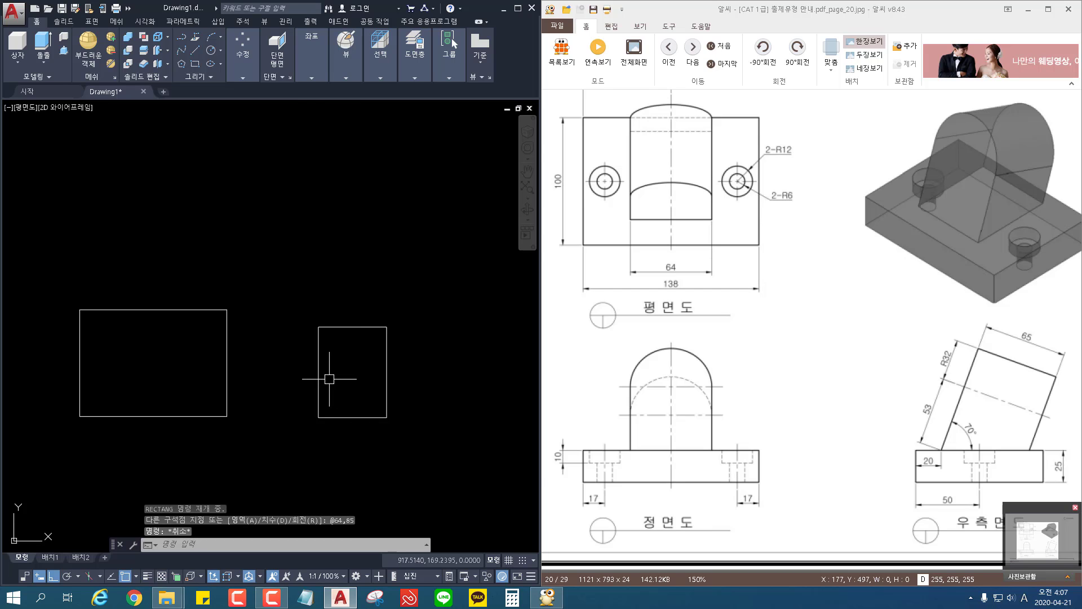
Draw a 32-unit line straight down from the midpoint of the small rectangle's top edge.
{"action": "type", "text": "l"}
{"action": "key", "text": "Return"}
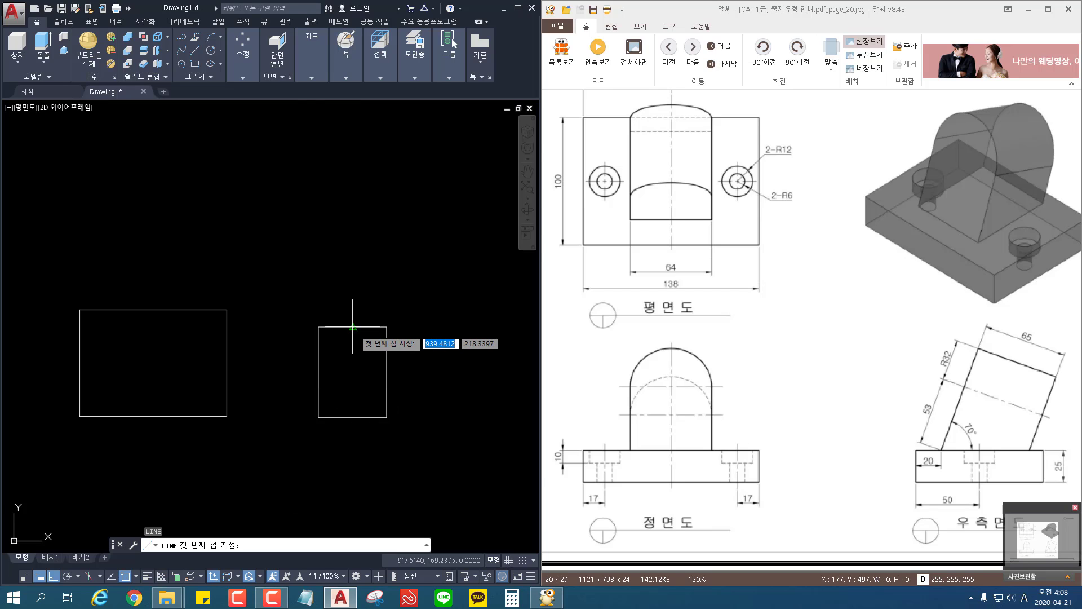
{"action": "left_click", "coordinate": [354, 327]}
{"action": "type", "text": "32"}
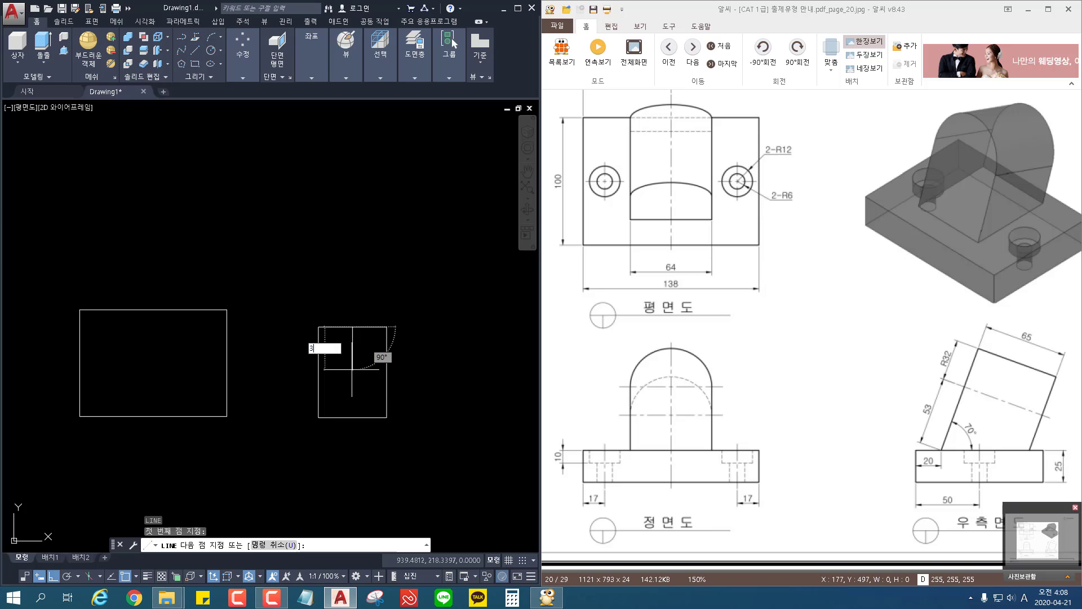
{"action": "key", "text": "Return"}
{"action": "key", "text": "Return"}
Draw a circle of radius 32 centred on the guide line's lower end, reaching the small rectangle's top edge.
{"action": "scroll", "coordinate": [365, 370], "scroll_direction": "up", "scroll_amount": 2}
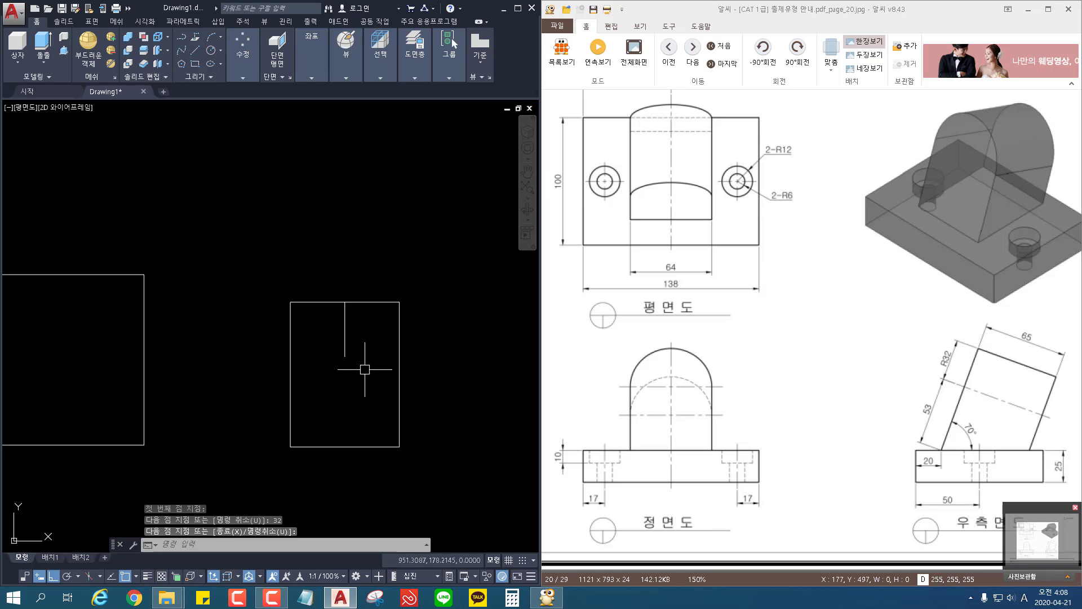
{"action": "key", "text": "Return"}
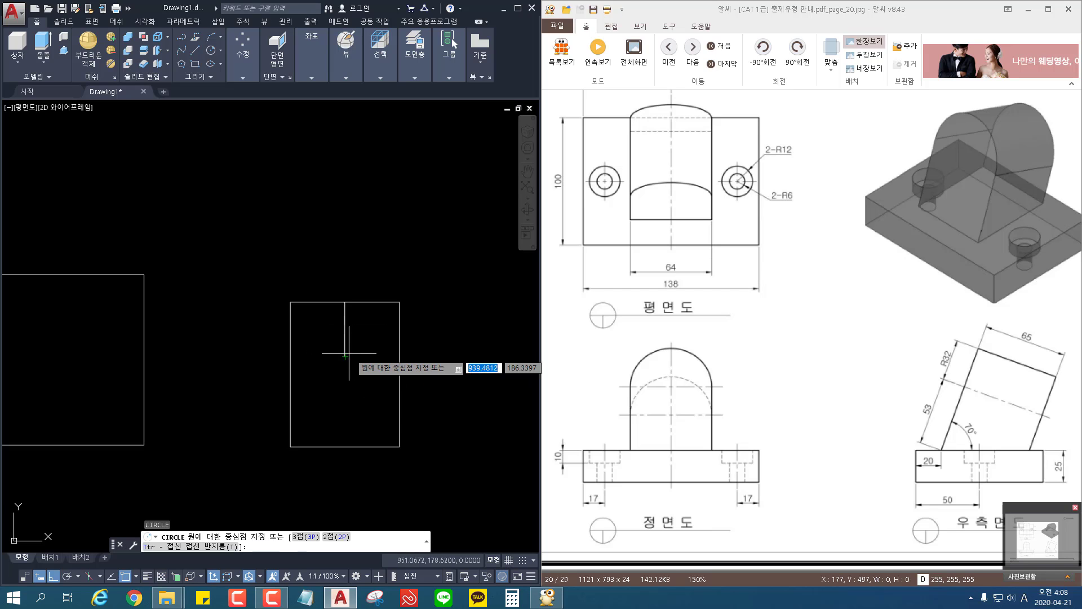
{"action": "left_click", "coordinate": [345, 356]}
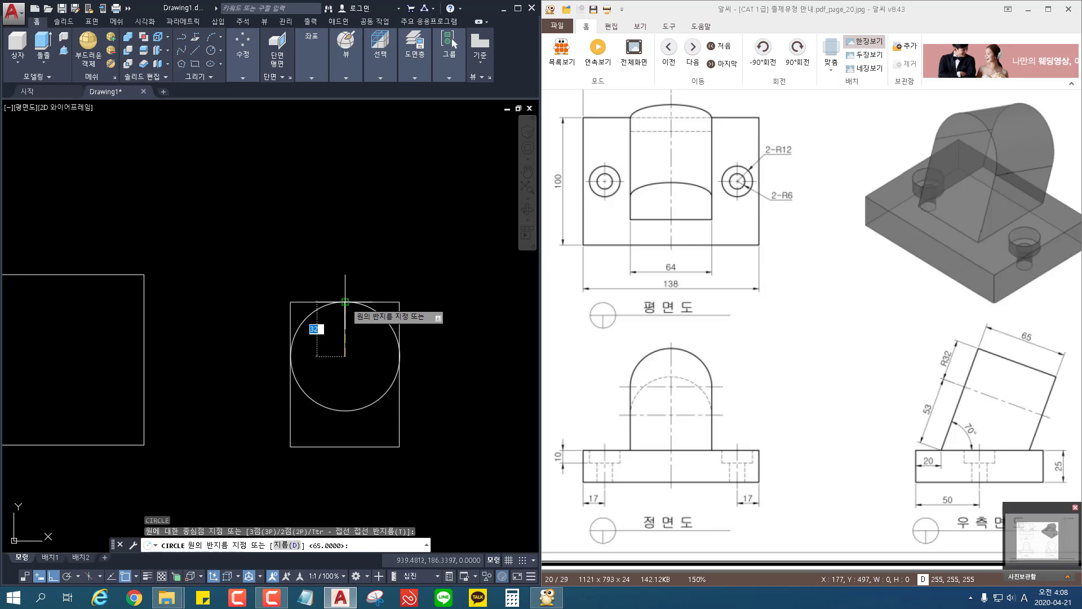
{"action": "left_click", "coordinate": [346, 303]}
{"action": "key", "text": "Escape"}
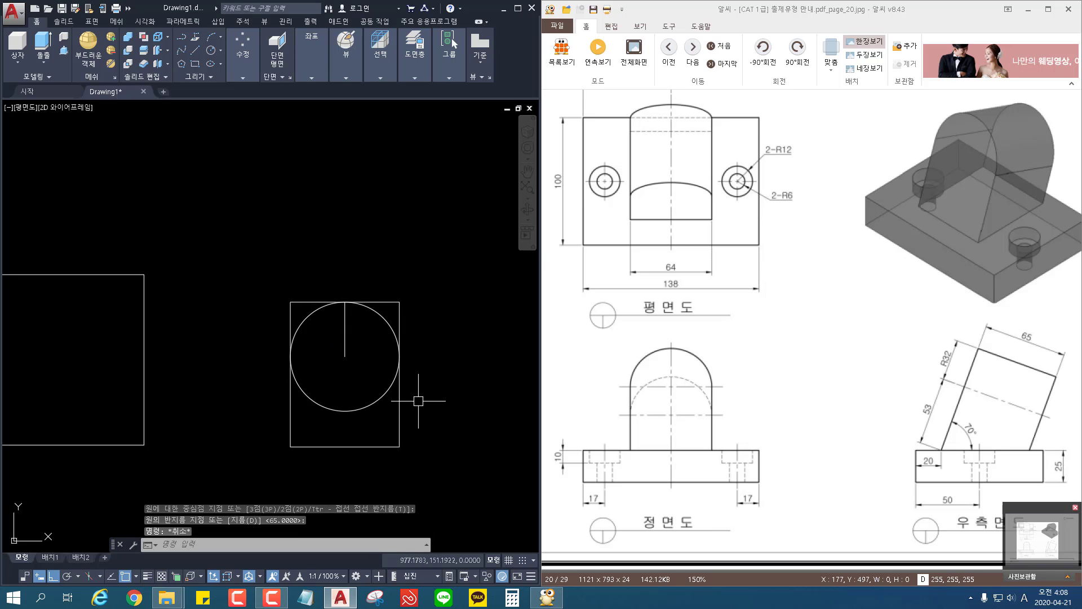
Trim the circle and small rectangle into a round-topped profile and delete the leftover top edge and guide line.
{"action": "key", "text": "Return"}
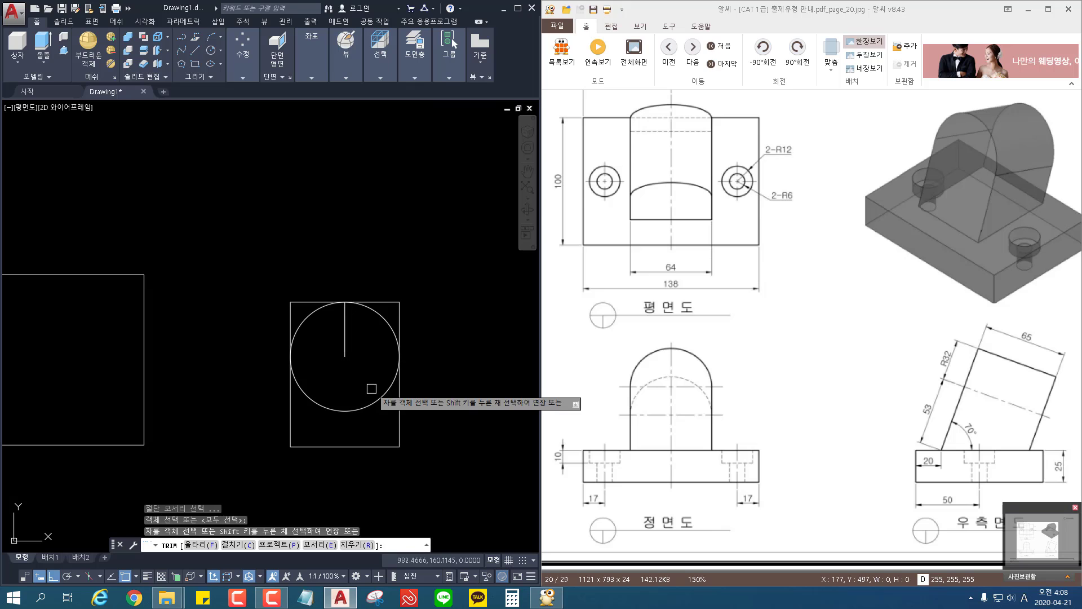
{"action": "left_click", "coordinate": [372, 393]}
{"action": "left_click", "coordinate": [347, 445]}
{"action": "left_click", "coordinate": [399, 324]}
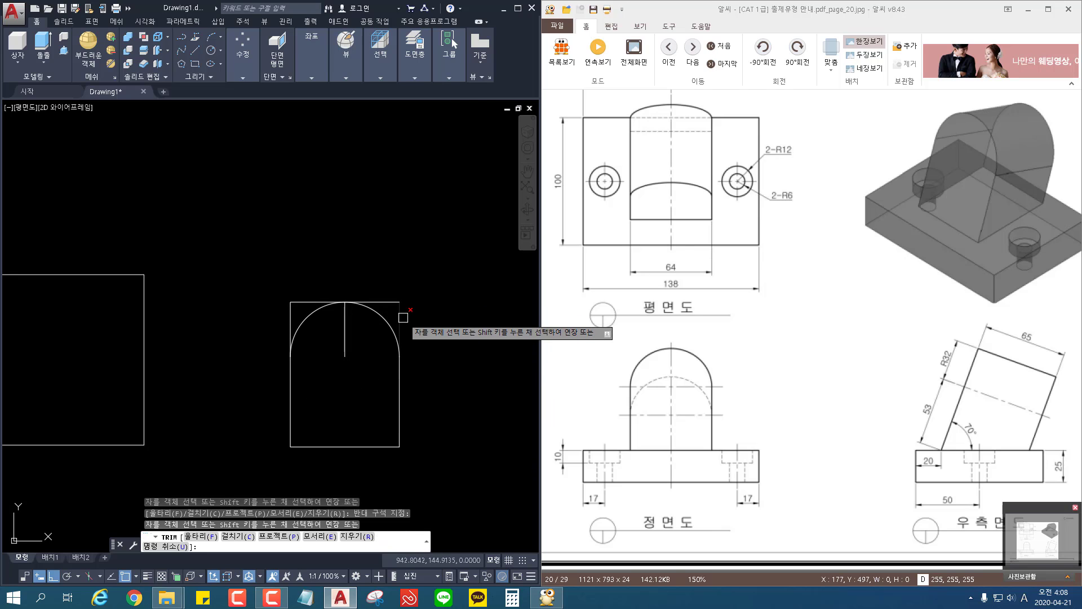
{"action": "left_click", "coordinate": [290, 310]}
{"action": "key", "text": "Return"}
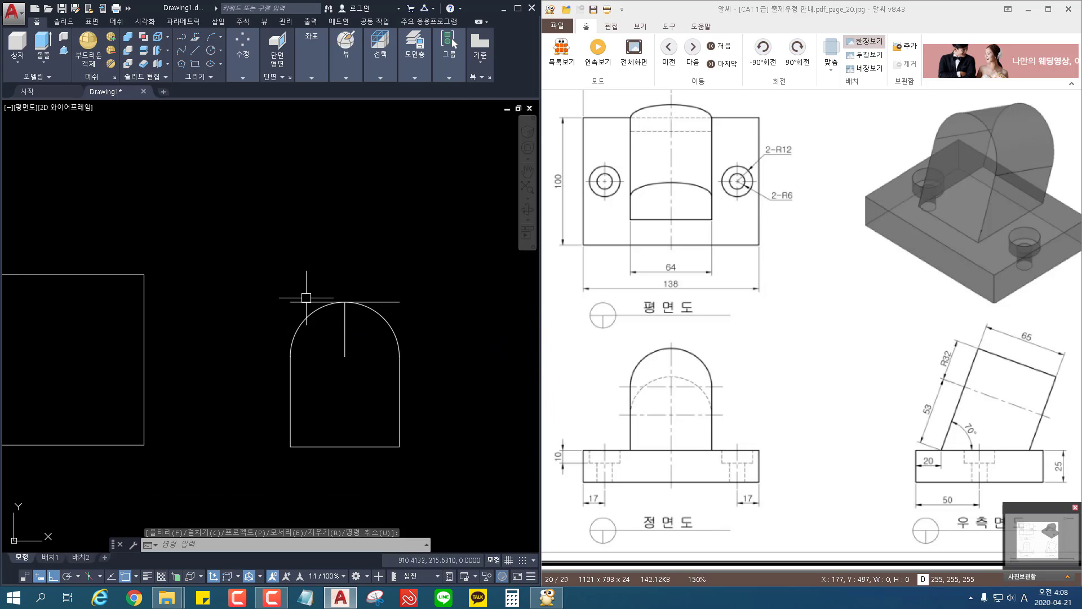
{"action": "left_click", "coordinate": [303, 300]}
{"action": "key", "text": "Delete"}
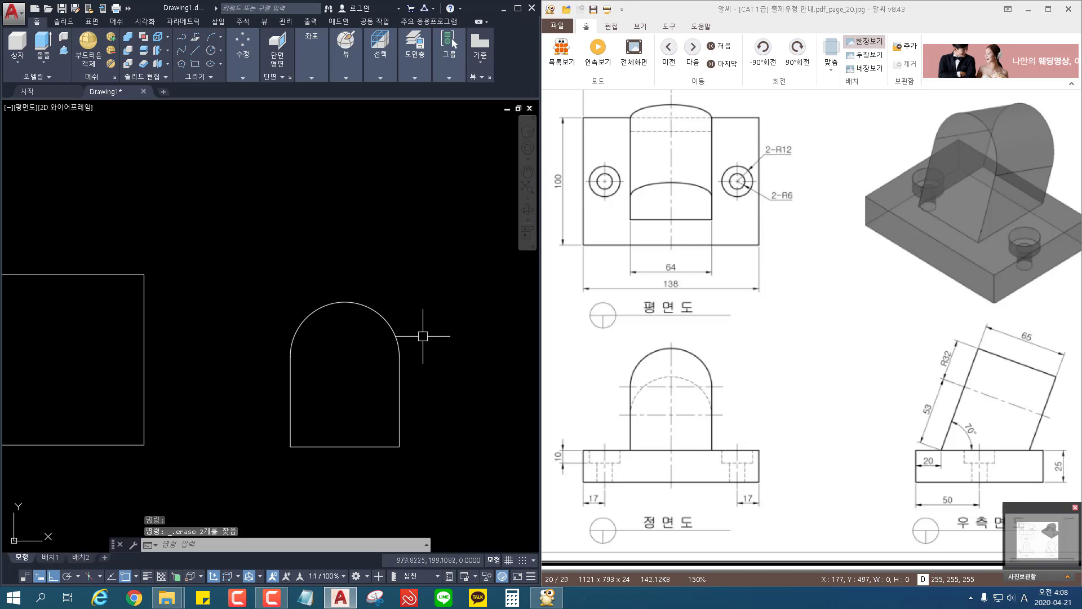
Join the arc and the straight edges of the round-topped profile into a single polyline.
{"action": "scroll", "coordinate": [420, 338], "scroll_direction": "down", "scroll_amount": 2}
{"action": "scroll", "coordinate": [310, 315], "scroll_direction": "up", "scroll_amount": 2}
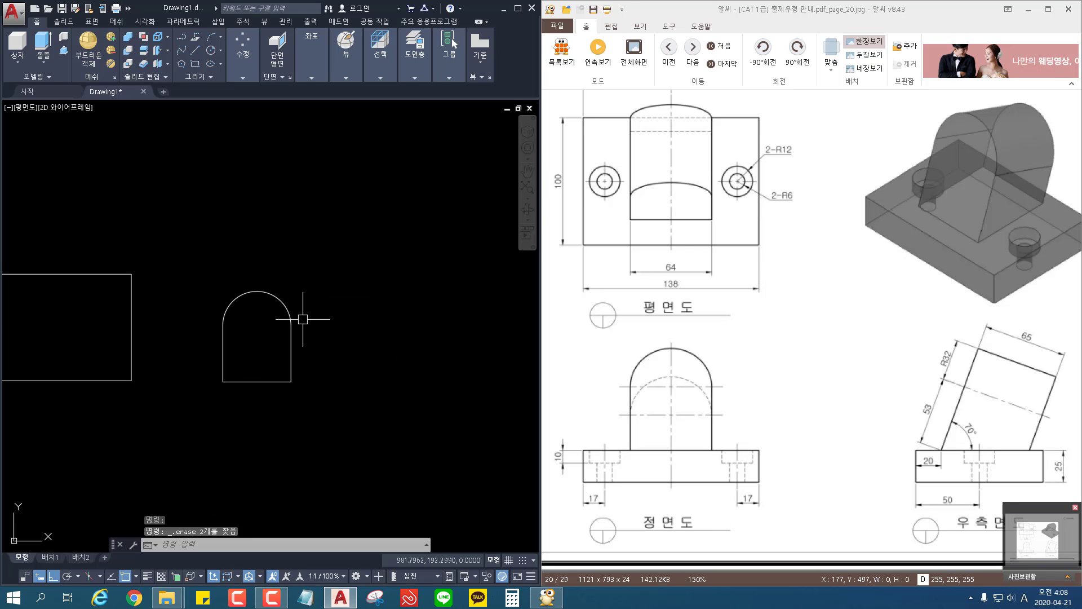
{"action": "key", "text": "Return"}
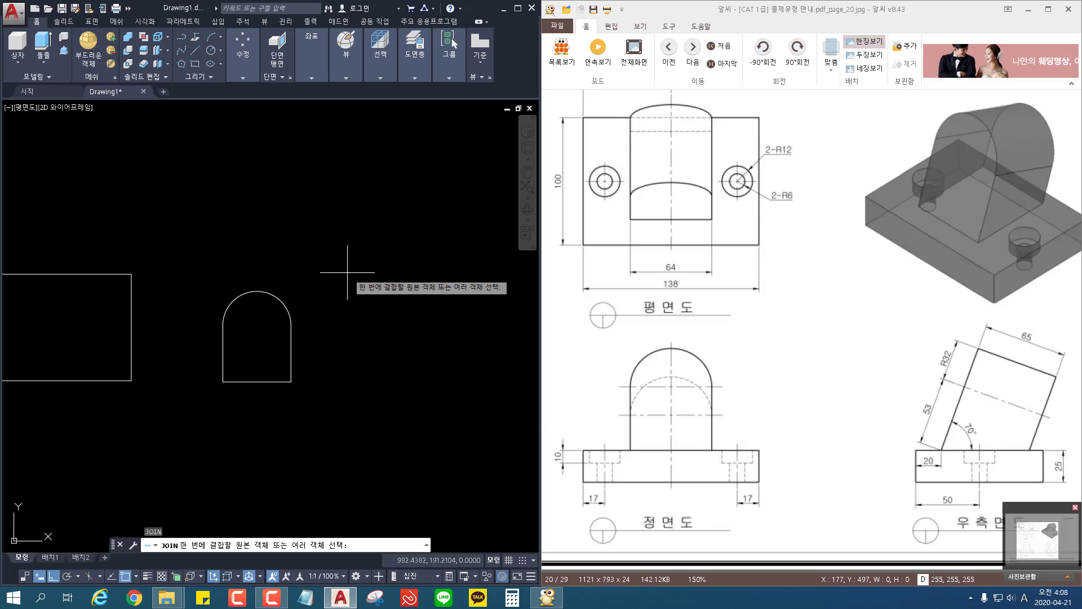
{"action": "left_click", "coordinate": [348, 273]}
{"action": "left_click", "coordinate": [170, 486]}
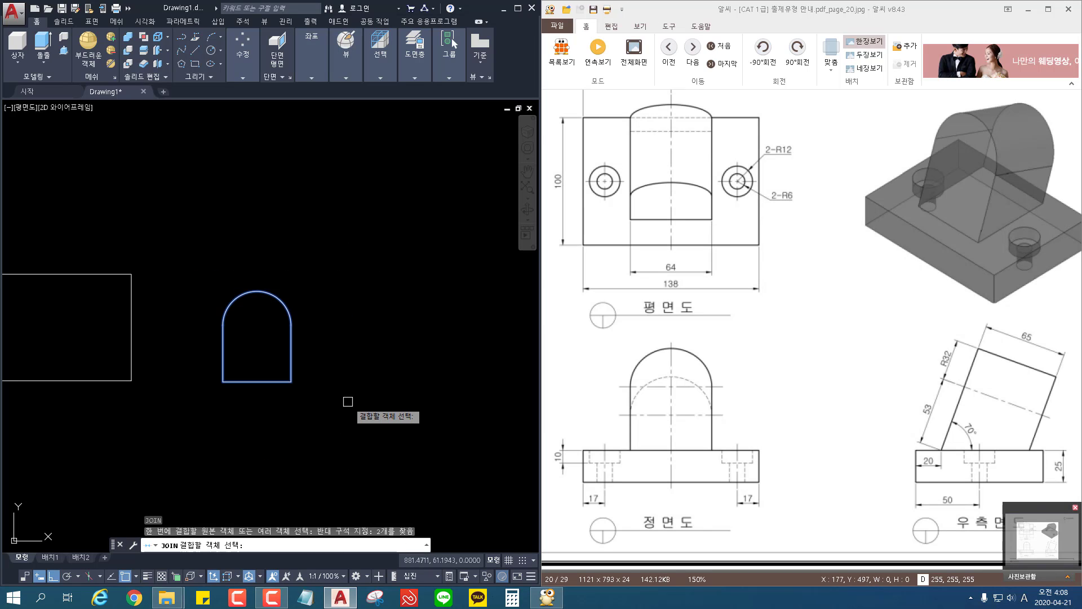
{"action": "key", "text": "Return"}
Draw a circle of radius 12 for the hole's wider part in the empty space to the right of the round-topped profile.
{"action": "scroll", "coordinate": [349, 394], "scroll_direction": "down", "scroll_amount": 3}
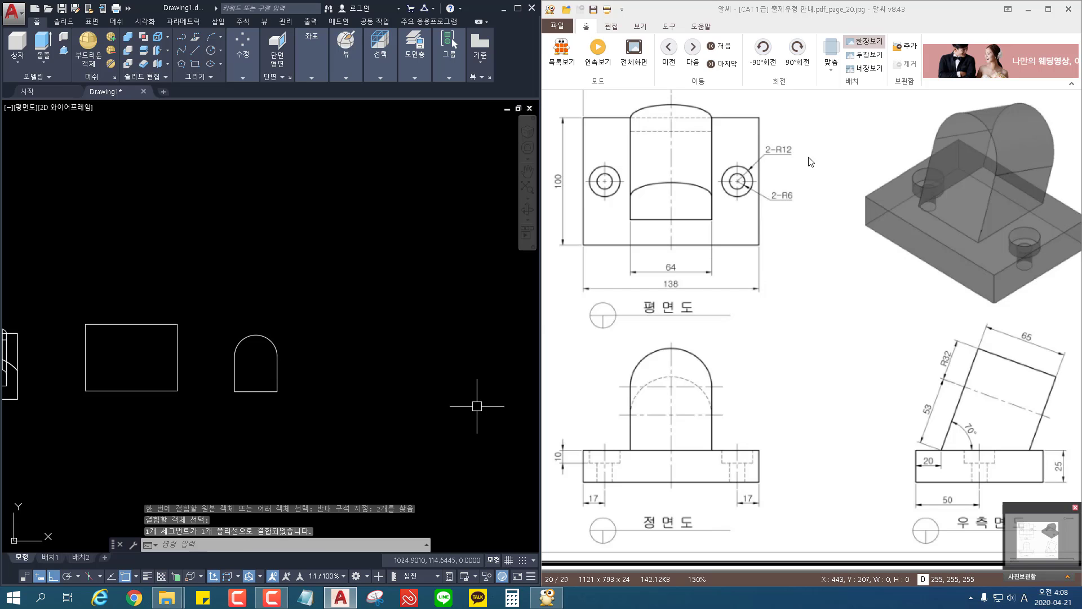
{"action": "left_click", "coordinate": [380, 332]}
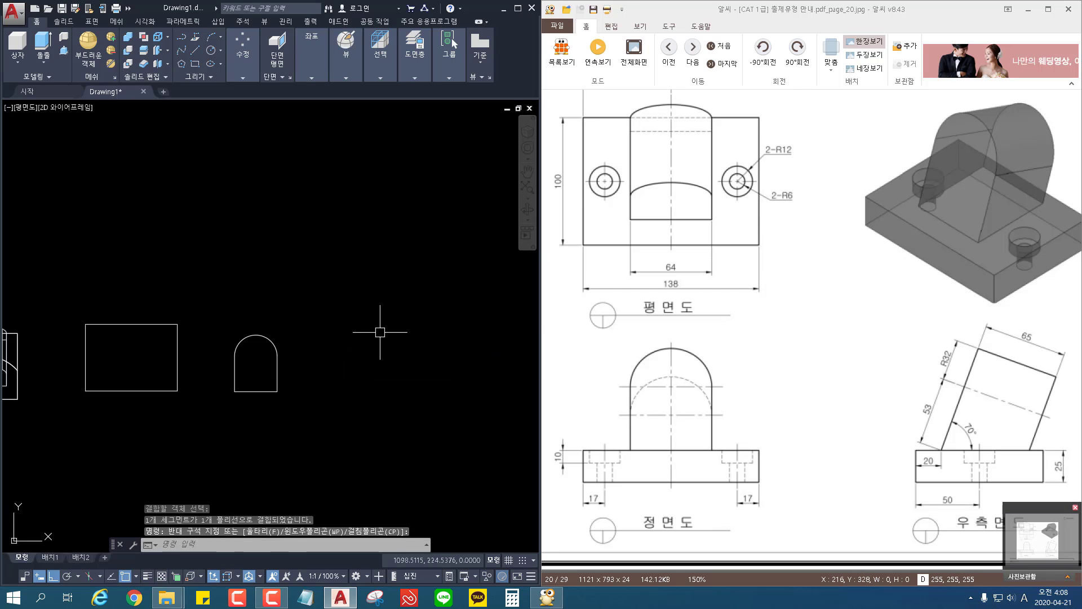
{"action": "key", "text": "Return"}
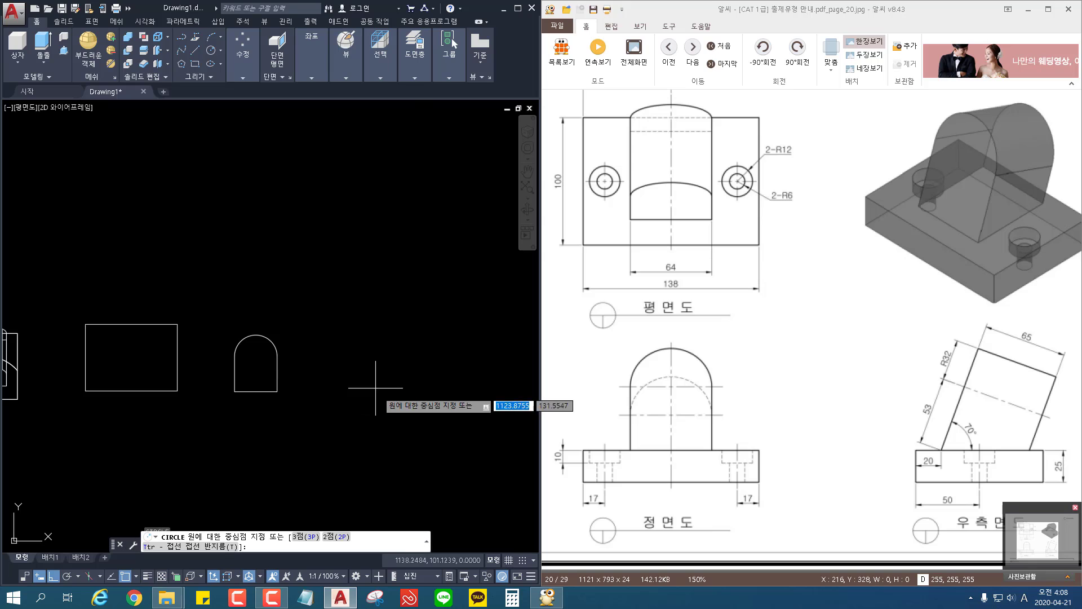
{"action": "left_click", "coordinate": [362, 373]}
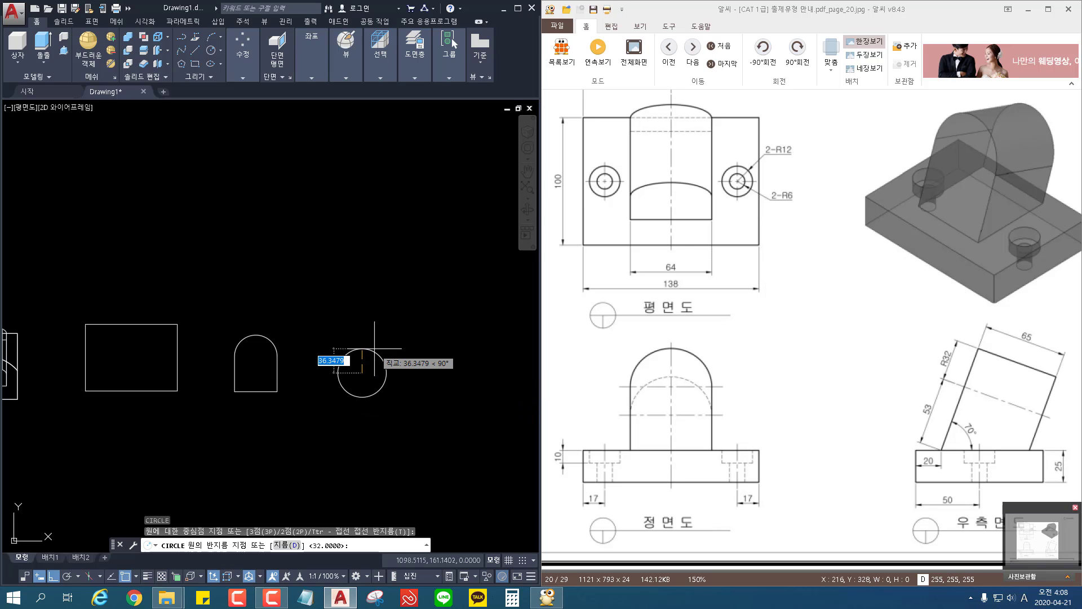
{"action": "type", "text": "12"}
{"action": "key", "text": "Return"}
Draw a concentric circle of radius 6 inside the radius 12 circle.
{"action": "key", "text": "Return"}
{"action": "scroll", "coordinate": [361, 361], "scroll_direction": "up", "scroll_amount": 4}
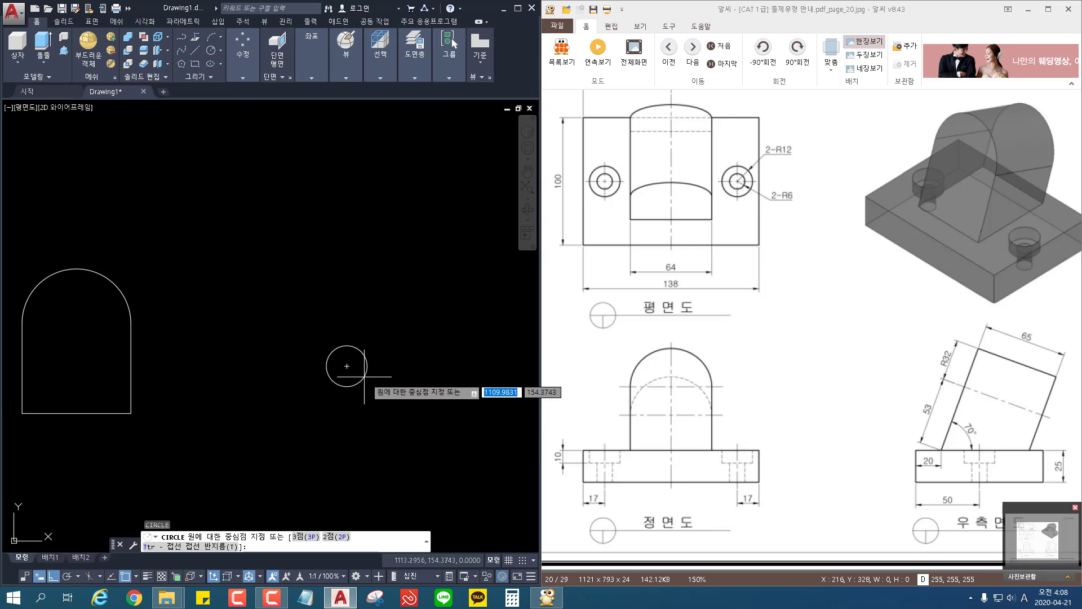
{"action": "left_click", "coordinate": [347, 365]}
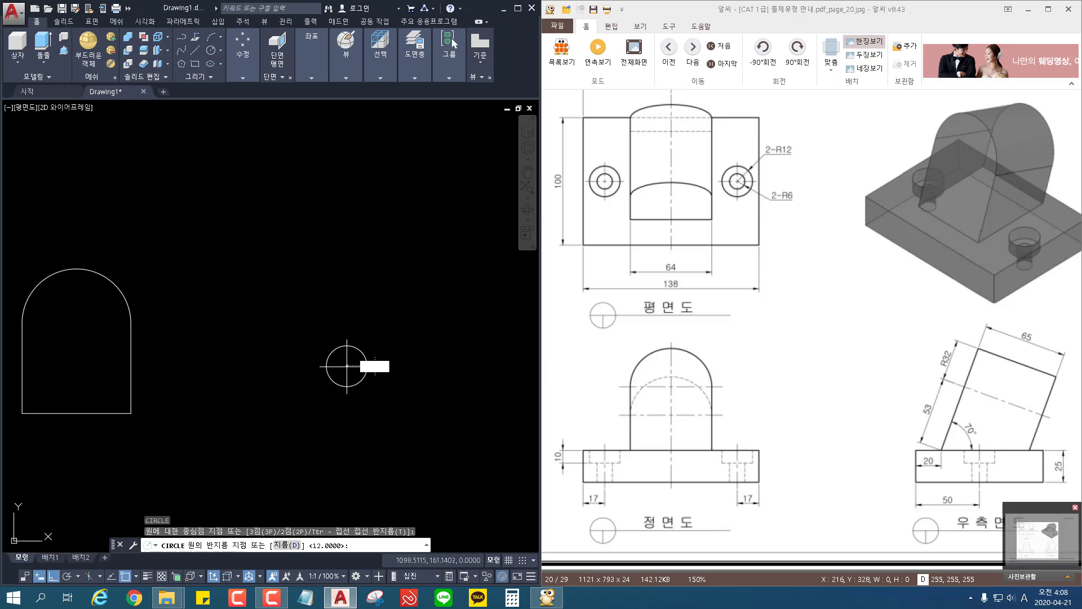
{"action": "type", "text": "6"}
{"action": "key", "text": "Return"}
Draw a 20-unit guide line straight up from the midpoint of the base rectangle's lower edge.
{"action": "scroll", "coordinate": [374, 429], "scroll_direction": "down", "scroll_amount": 4}
{"action": "middle_click_drag", "start_coordinate": [368, 427], "coordinate": [434, 417]}
{"action": "middle_click_drag", "start_coordinate": [262, 402], "coordinate": [350, 409]}
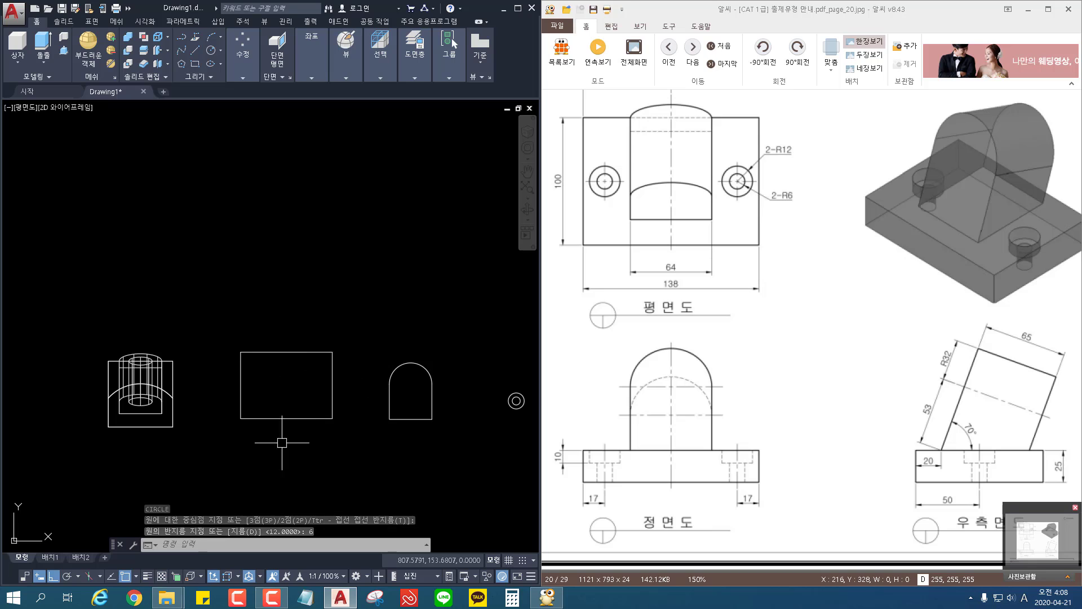
{"action": "type", "text": "l"}
{"action": "key", "text": "Return"}
{"action": "scroll", "coordinate": [288, 435], "scroll_direction": "up", "scroll_amount": 4}
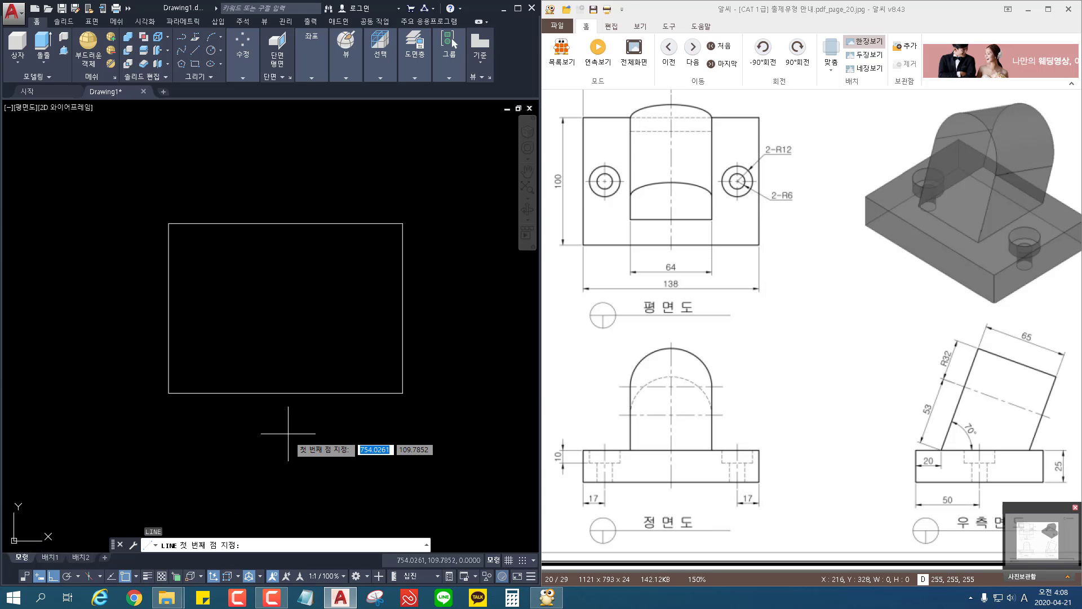
{"action": "left_click", "coordinate": [286, 393]}
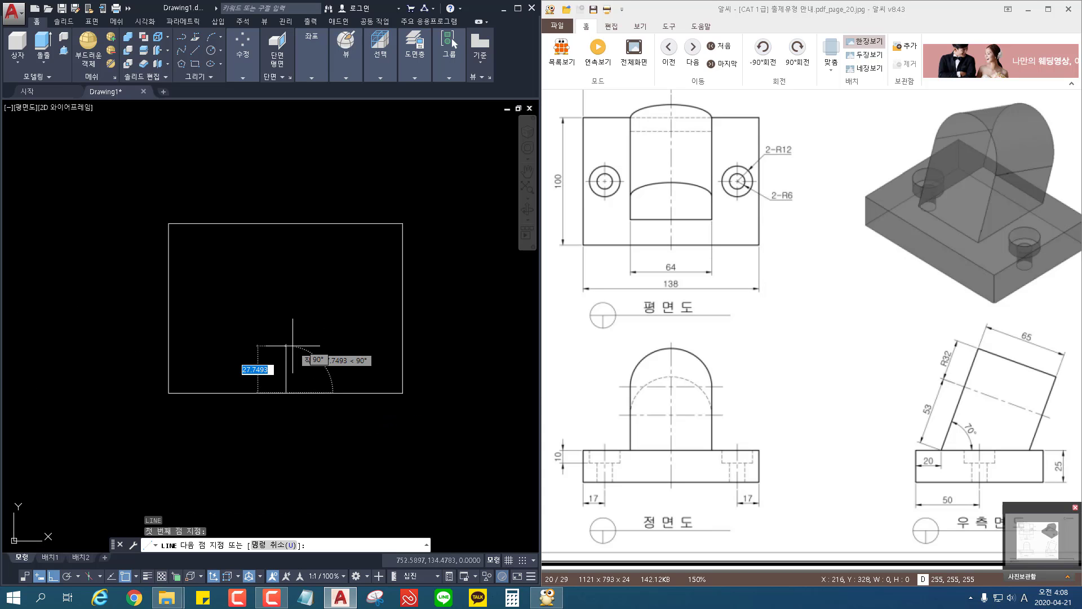
{"action": "type", "text": "20"}
{"action": "key", "text": "Return"}
{"action": "key", "text": "Return"}
Draw a 17-unit guide line inward from the midpoint of the base rectangle's right edge.
{"action": "key", "text": "Return"}
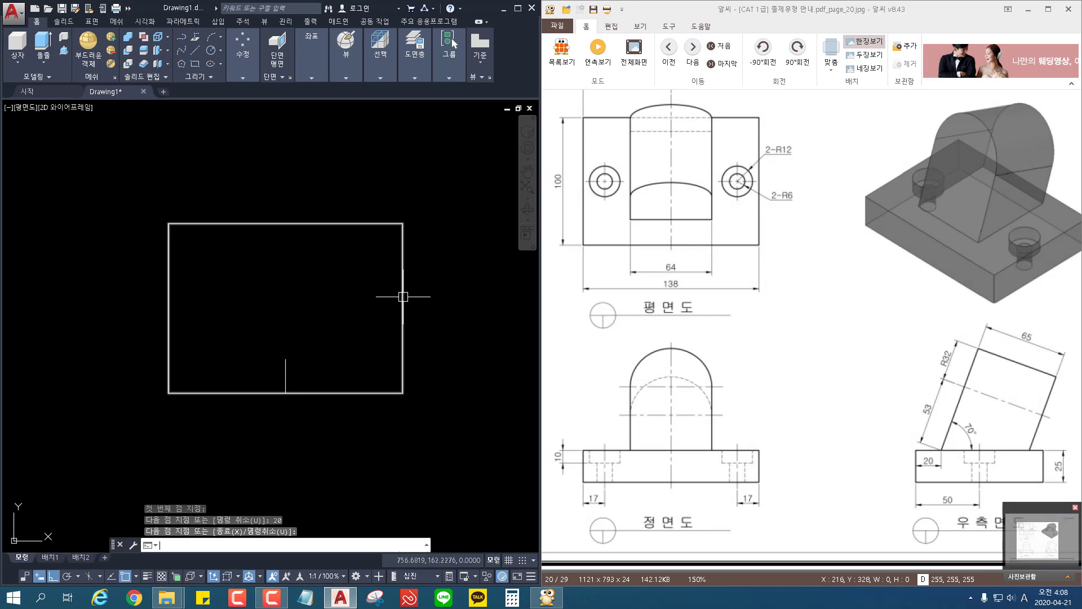
{"action": "left_click", "coordinate": [402, 308]}
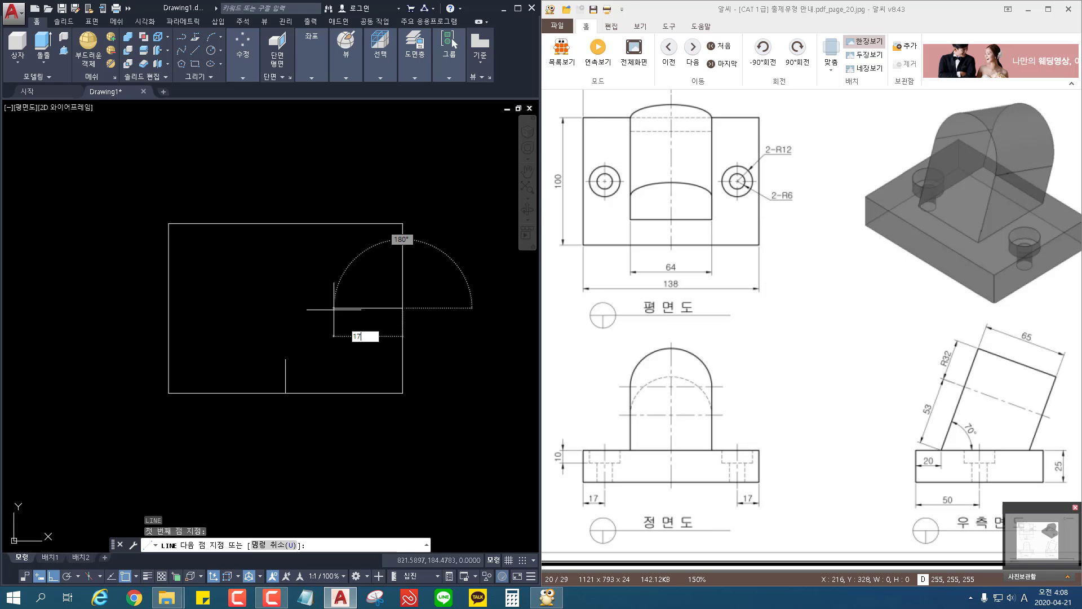
{"action": "type", "text": "17"}
{"action": "key", "text": "Return"}
{"action": "key", "text": "Return"}
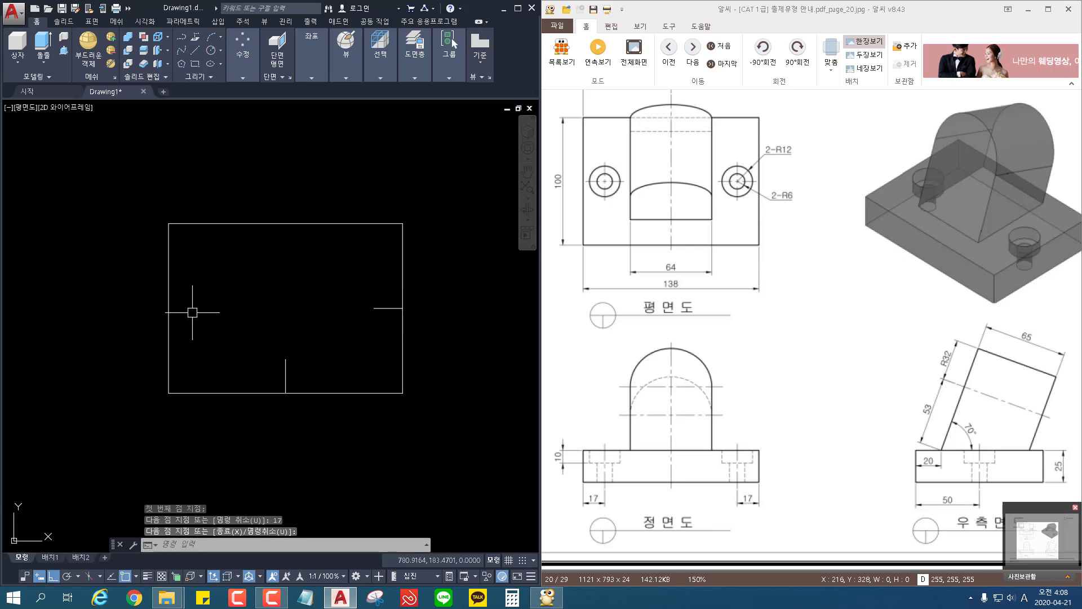
Draw a 17-unit guide line inward from the midpoint of the base rectangle's left edge.
{"action": "key", "text": "Return"}
{"action": "left_click", "coordinate": [169, 308]}
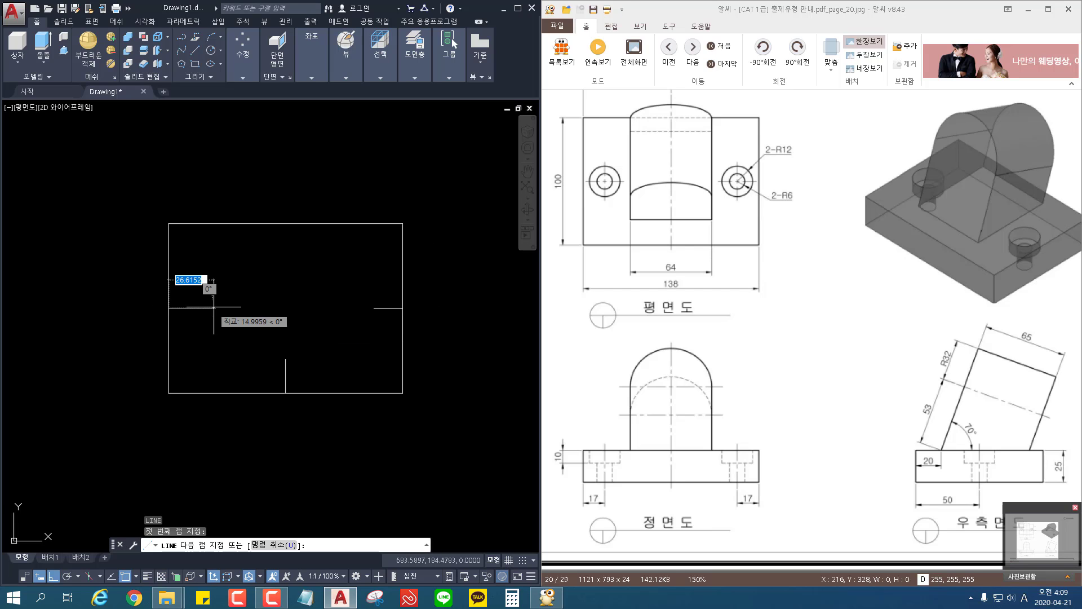
{"action": "type", "text": "17"}
{"action": "key", "text": "Return"}
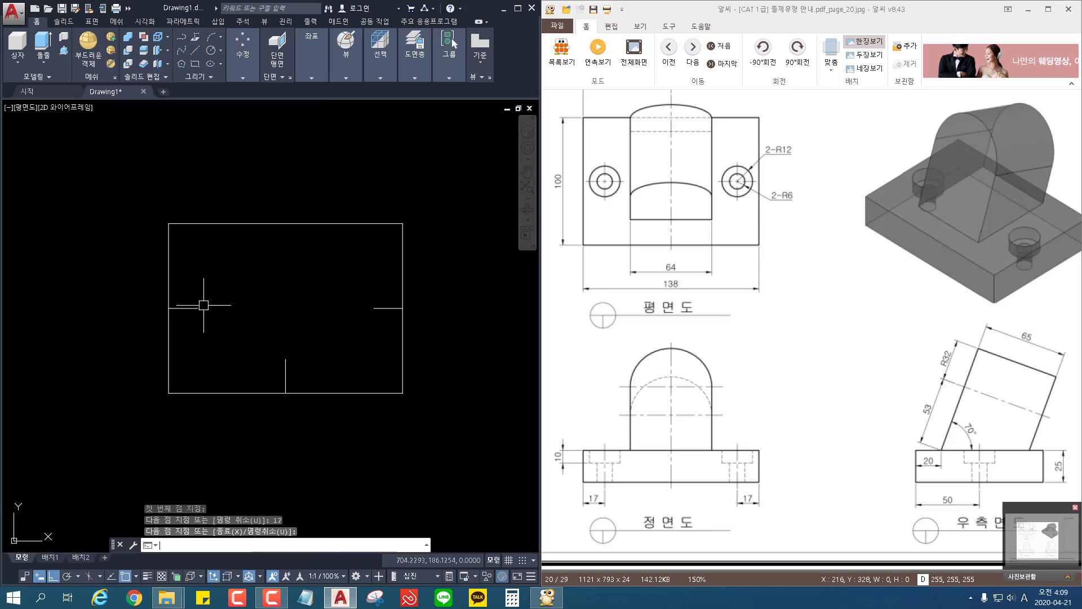
{"action": "key", "text": "Return"}
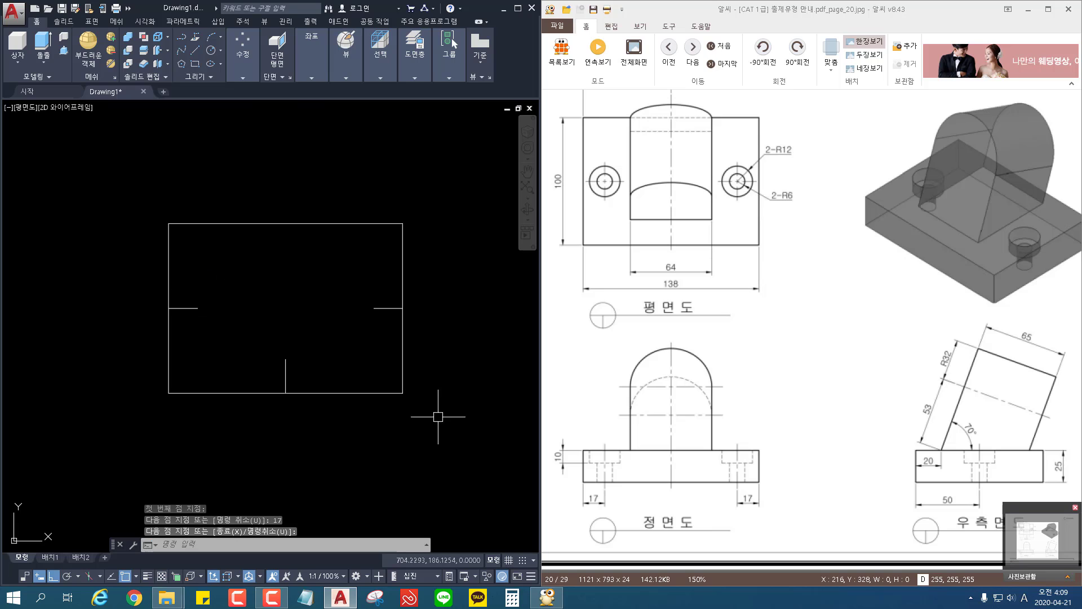
Switch the drawing view to southeast isometric.
{"action": "left_click", "coordinate": [26, 109]}
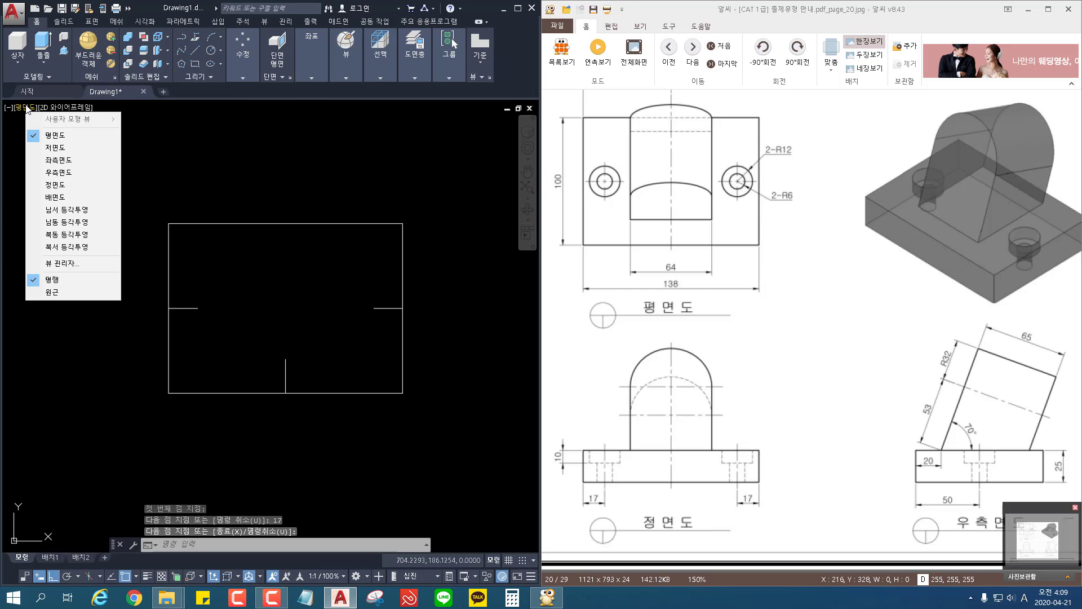
{"action": "left_click", "coordinate": [88, 222]}
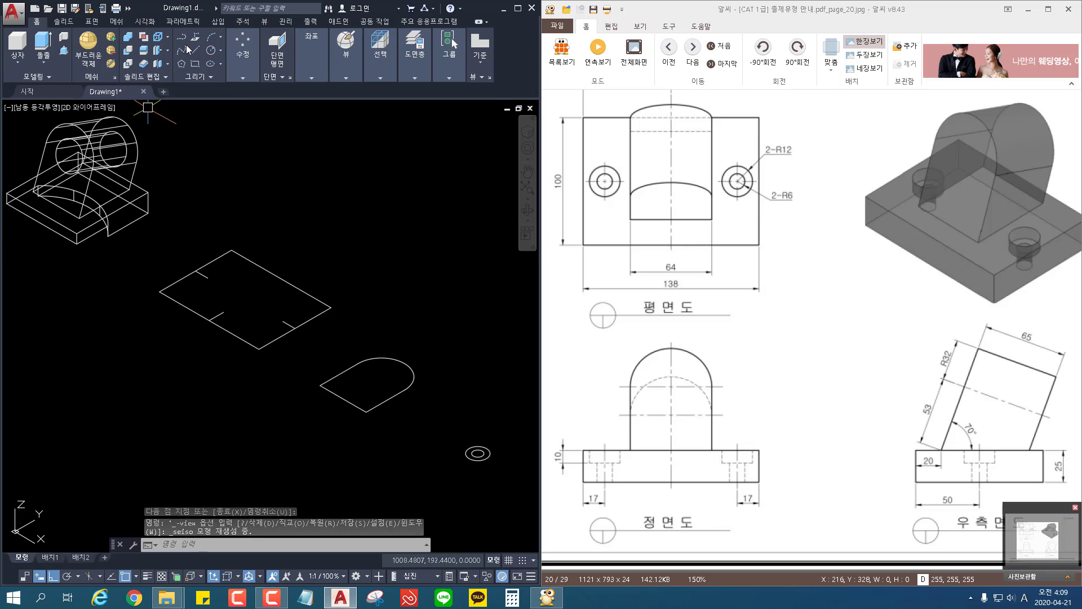
{"action": "left_click", "coordinate": [243, 54]}
{"action": "left_click", "coordinate": [249, 104]}
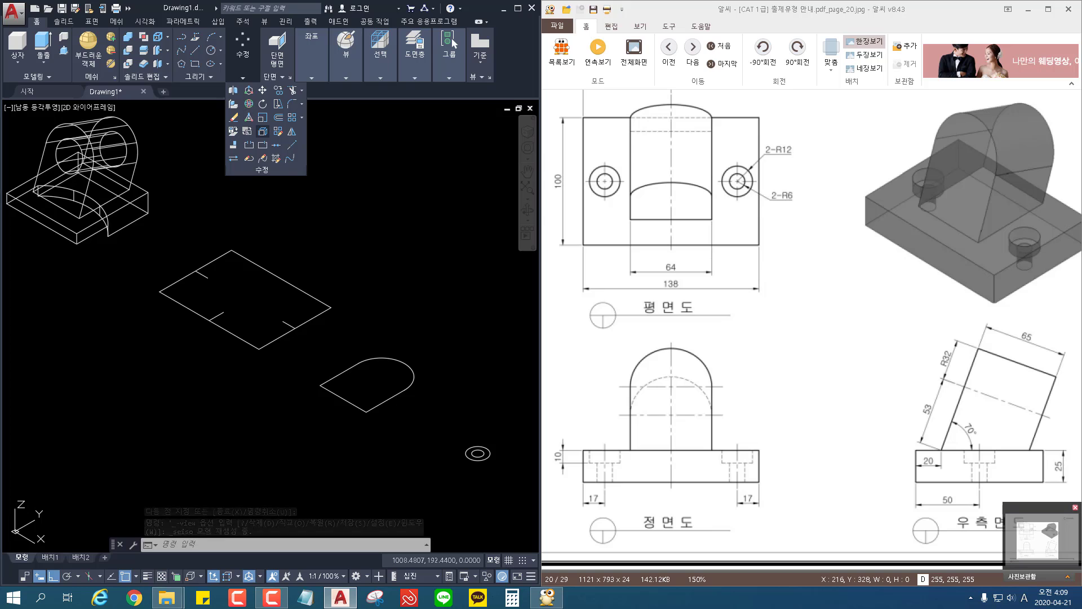
{"action": "left_click", "coordinate": [427, 364]}
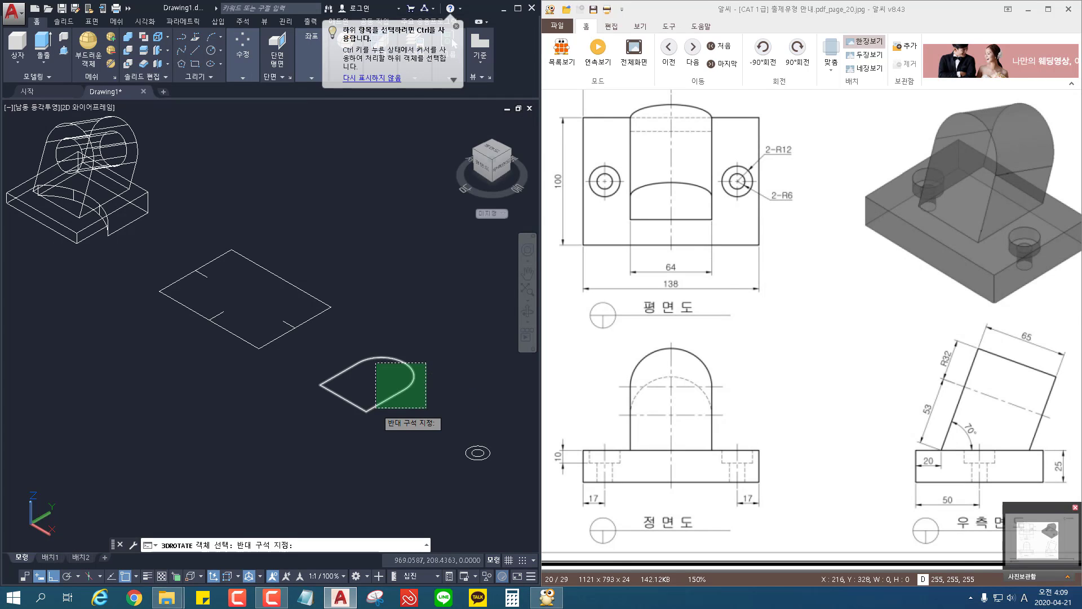
{"action": "left_click", "coordinate": [367, 409]}
{"action": "key", "text": "Return"}
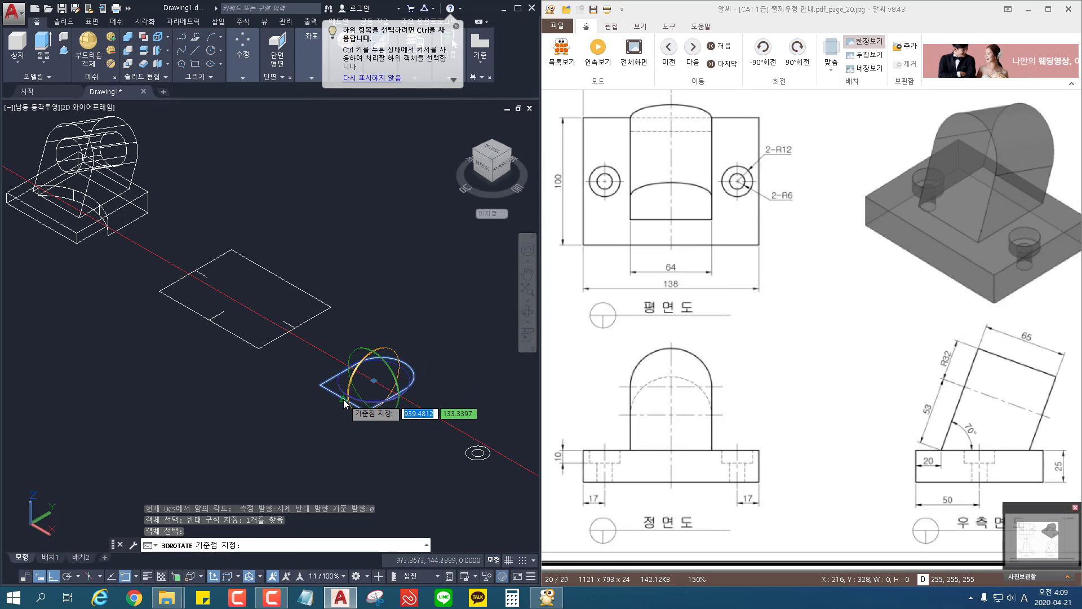
{"action": "left_click", "coordinate": [373, 380]}
{"action": "left_click", "coordinate": [355, 388]}
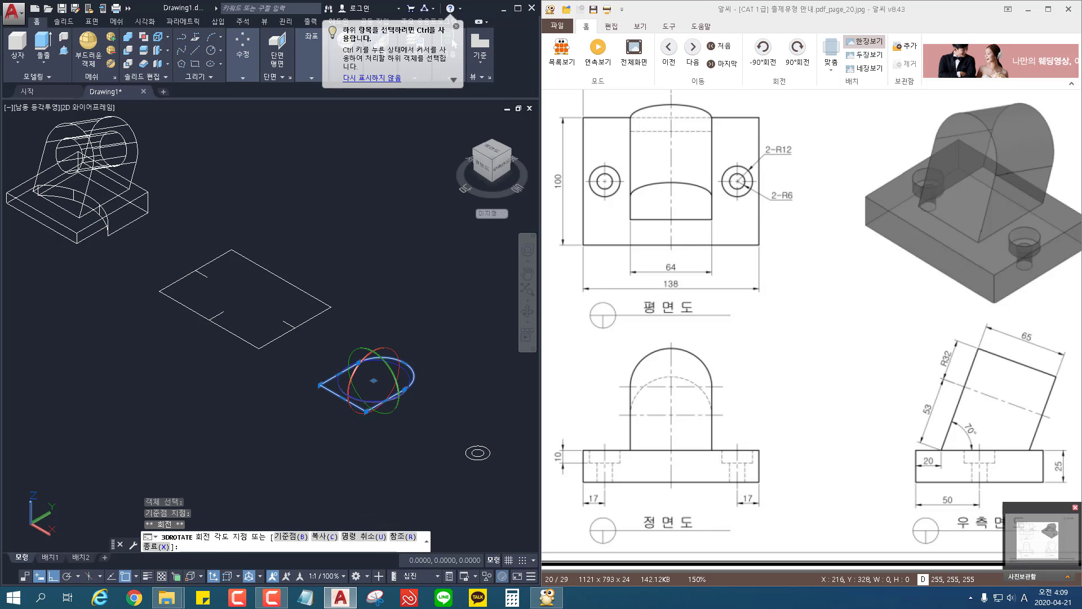
{"action": "key", "text": "Escape"}
Stand the round-topped profile upright with 3D Rotate, turning it 90 degrees about the X axis through its bottom edge's midpoint.
{"action": "left_click", "coordinate": [242, 53]}
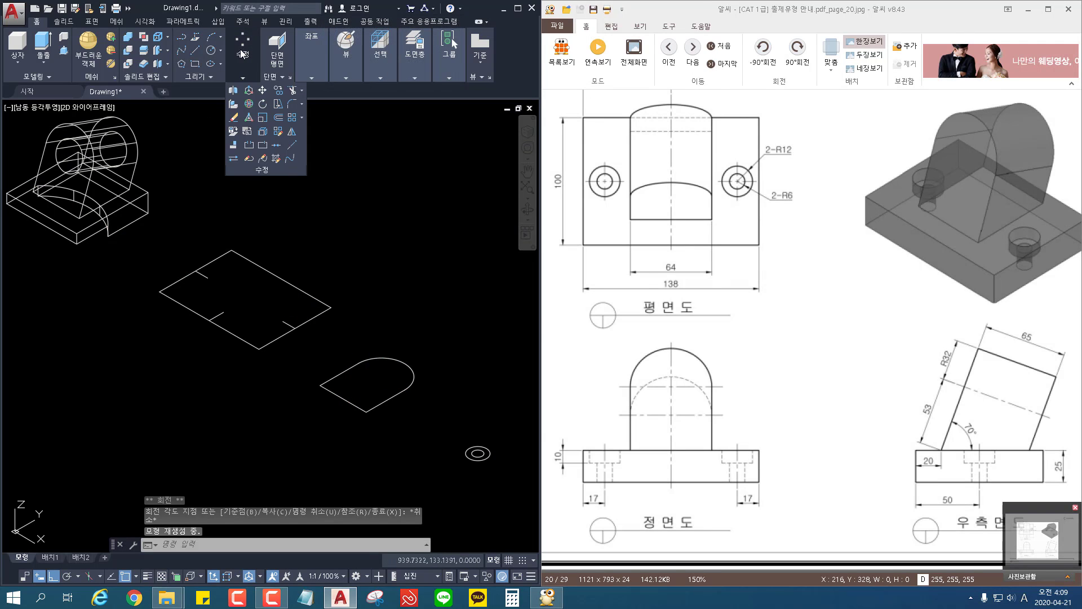
{"action": "left_click", "coordinate": [248, 104]}
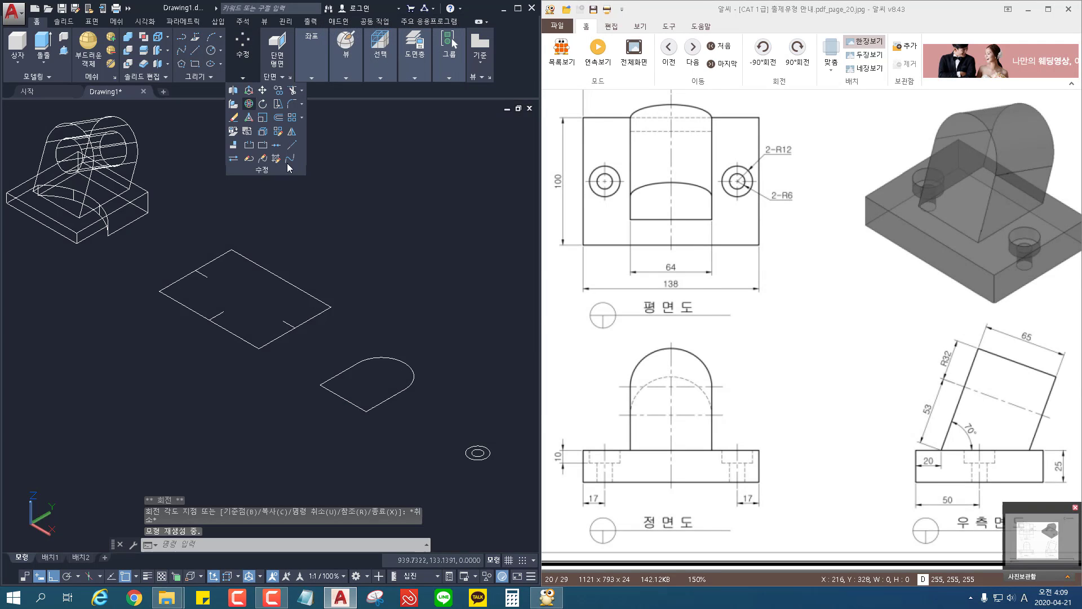
{"action": "left_click", "coordinate": [414, 376]}
{"action": "key", "text": "Return"}
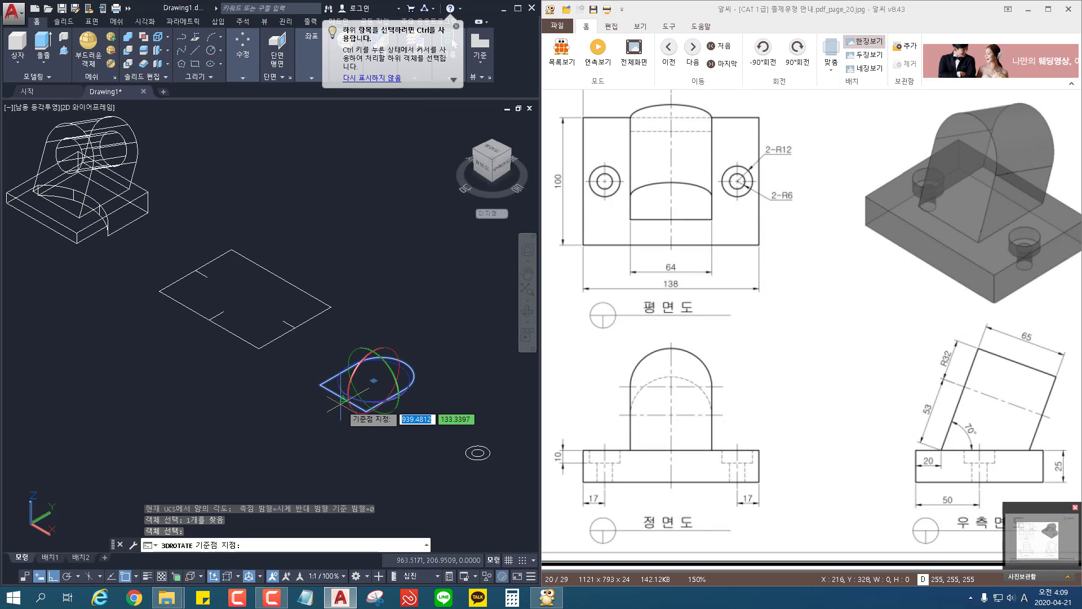
{"action": "scroll", "coordinate": [339, 397], "scroll_direction": "up", "scroll_amount": 3}
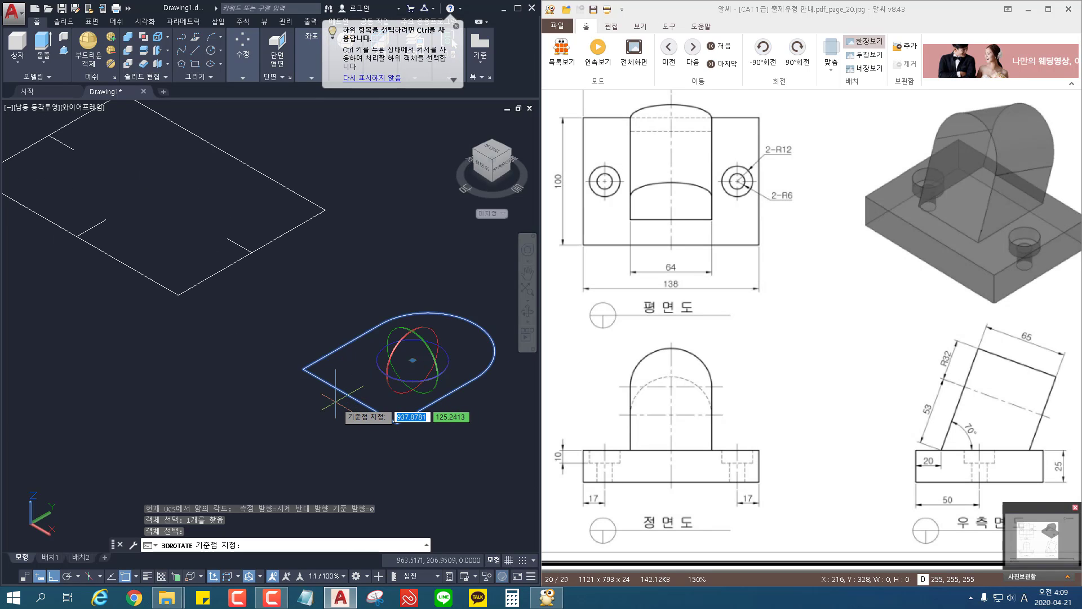
{"action": "left_click", "coordinate": [349, 397]}
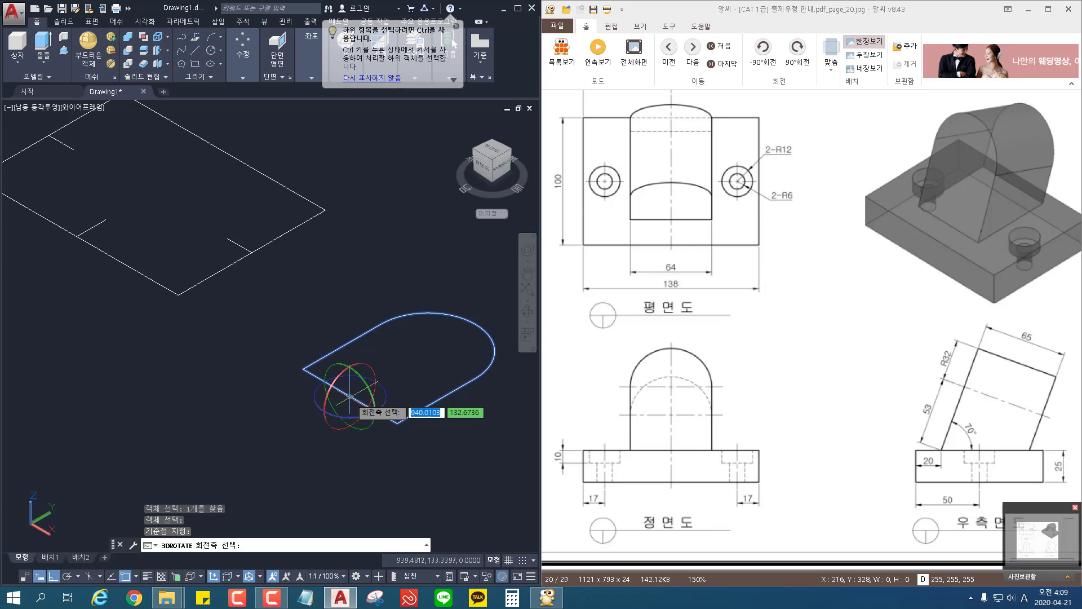
{"action": "left_click", "coordinate": [372, 404]}
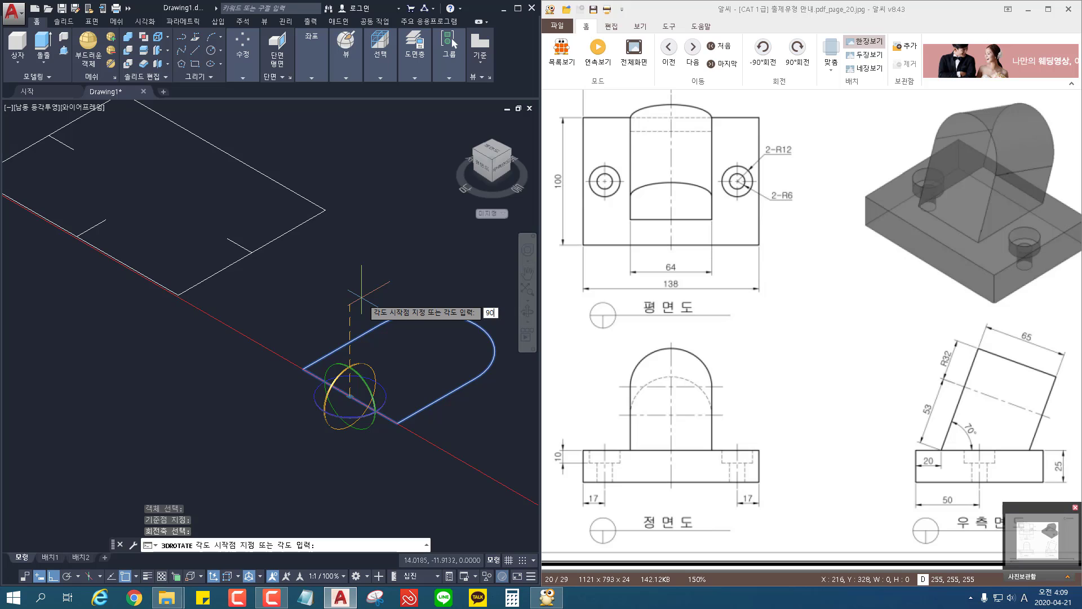
{"action": "key", "text": "Return"}
{"action": "scroll", "coordinate": [311, 319], "scroll_direction": "down", "scroll_amount": 3}
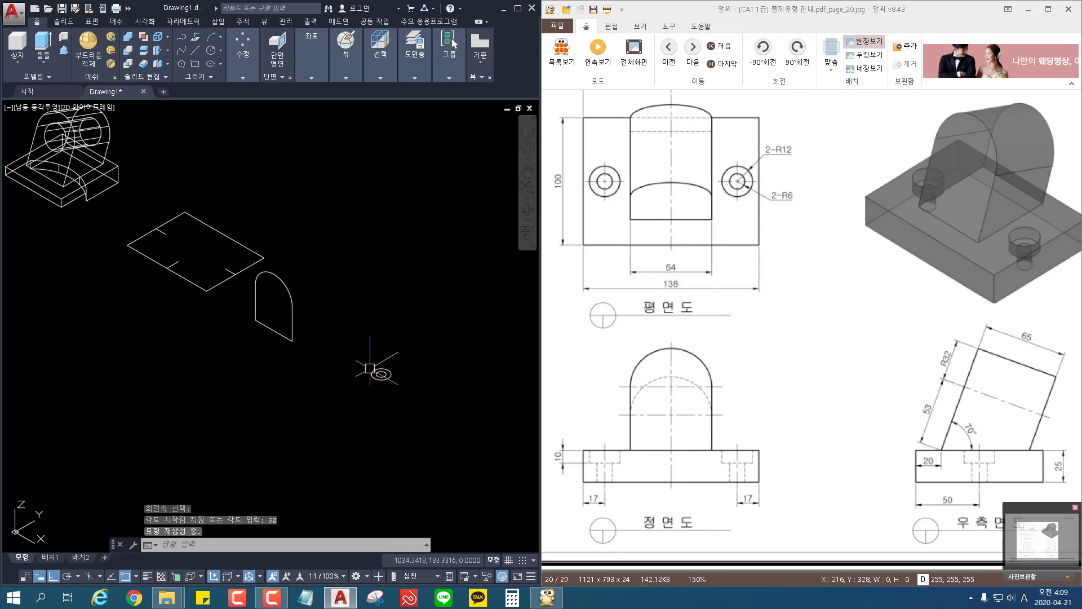
Move the larger of the two concentric hole circles 15 units straight up along Z from its centre.
{"action": "scroll", "coordinate": [370, 369], "scroll_direction": "up", "scroll_amount": 5}
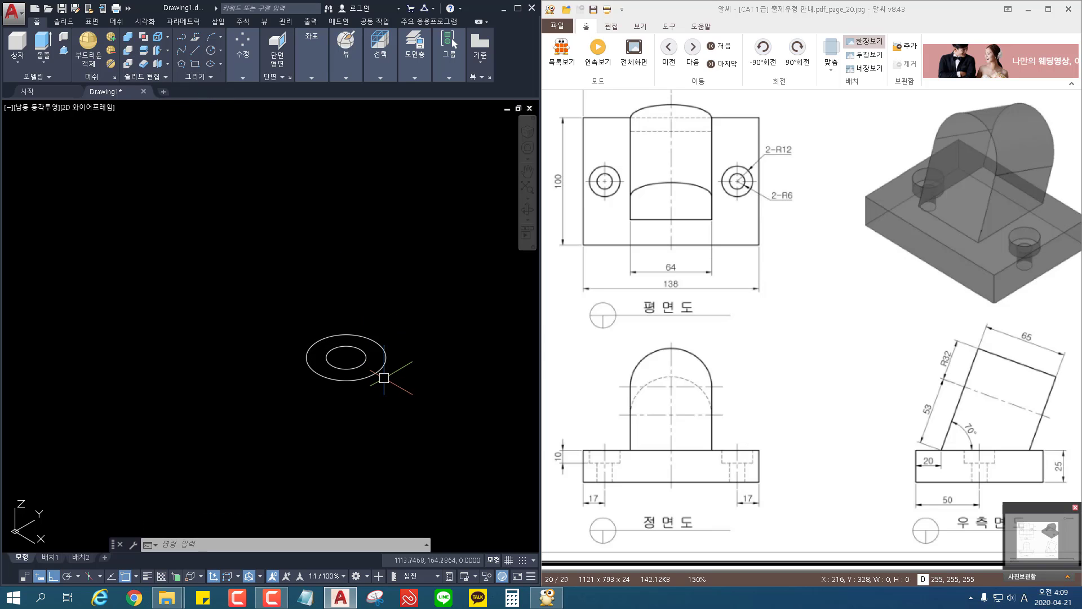
{"action": "type", "text": "m"}
{"action": "key", "text": "Return"}
{"action": "left_click", "coordinate": [385, 358]}
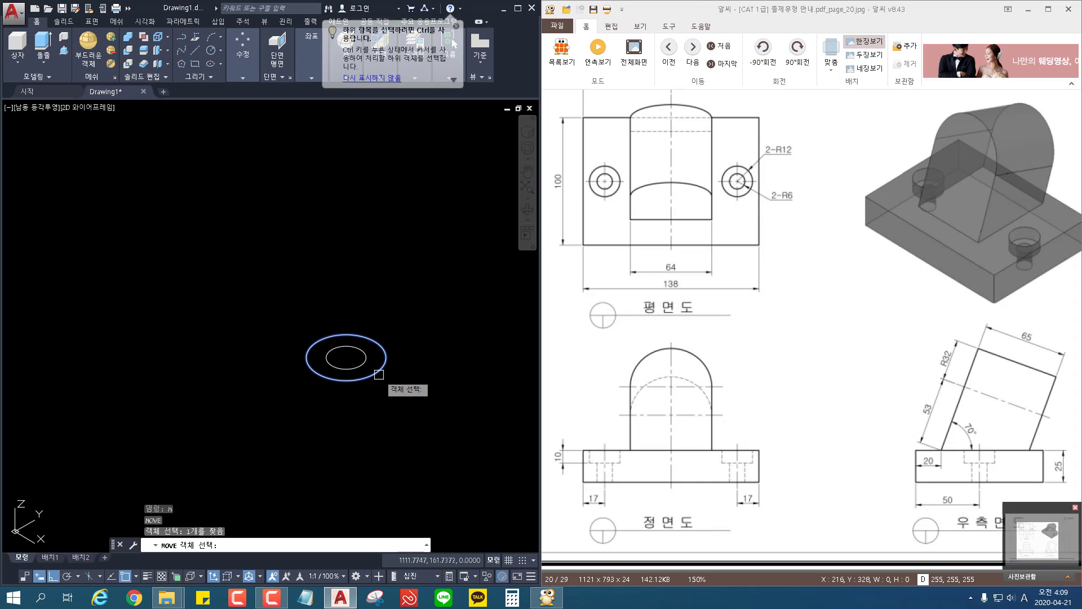
{"action": "key", "text": "Return"}
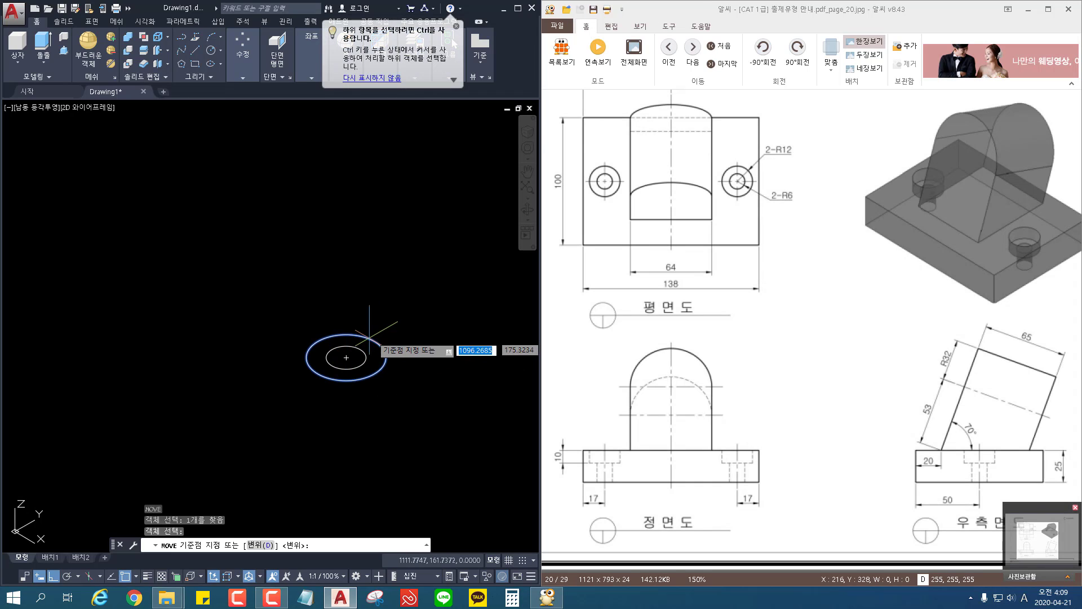
{"action": "left_click", "coordinate": [346, 357]}
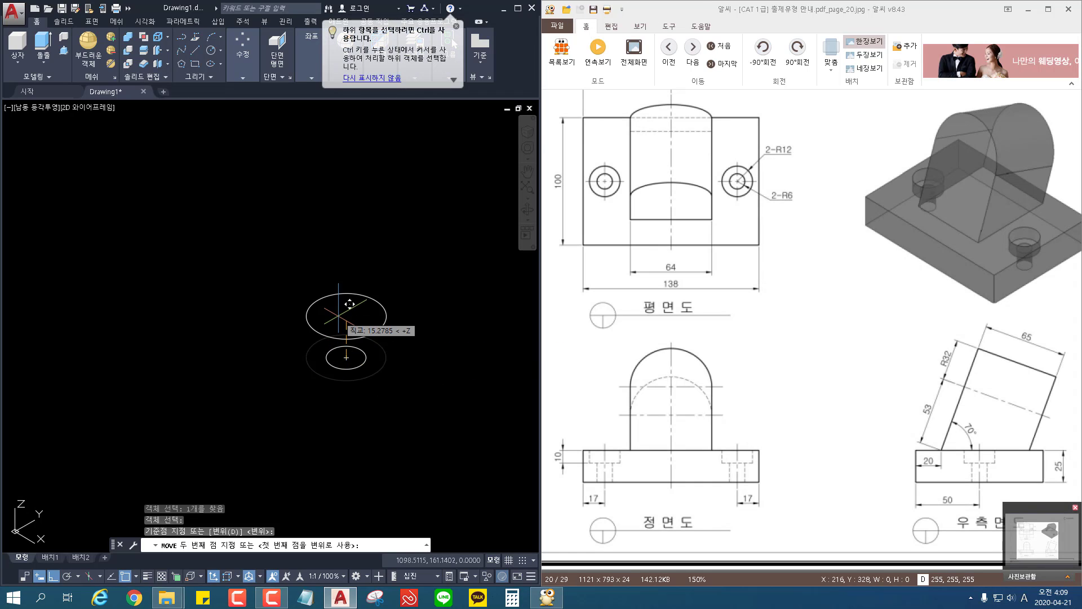
{"action": "type", "text": "15"}
{"action": "key", "text": "Return"}
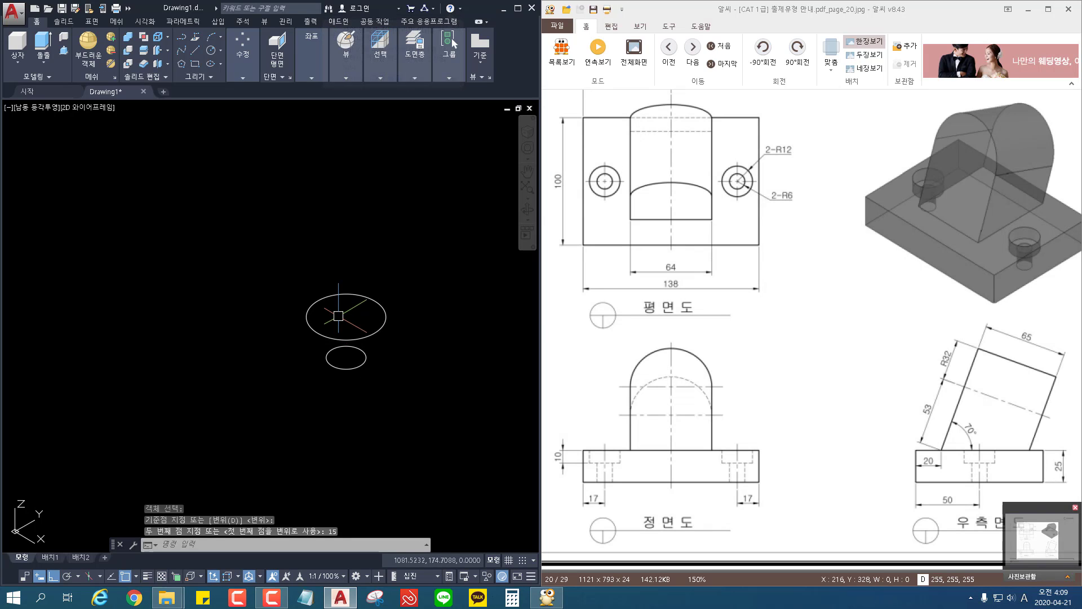
Try to extrude the smaller hole circle 10 units upward.
{"action": "middle_click_drag", "start_coordinate": [331, 441], "coordinate": [329, 439]}
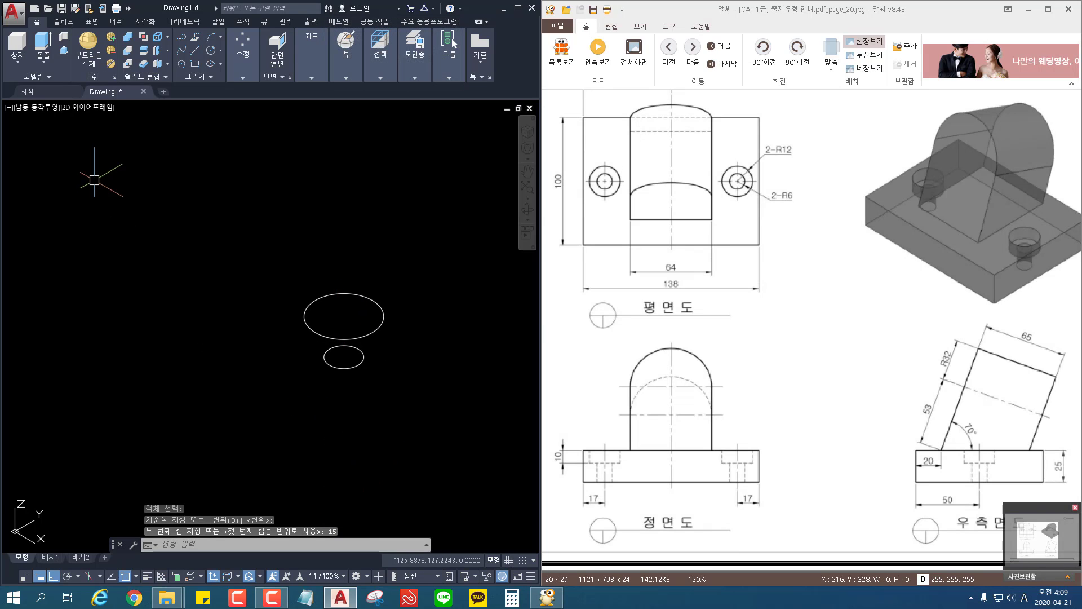
{"action": "left_click", "coordinate": [44, 44]}
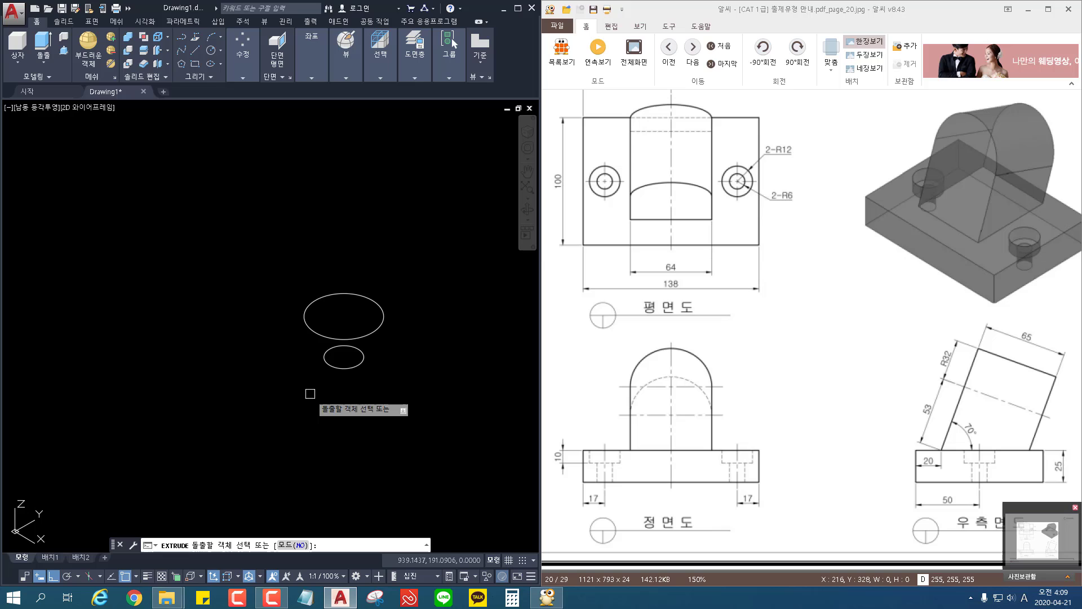
{"action": "left_click", "coordinate": [356, 366]}
{"action": "key", "text": "Return"}
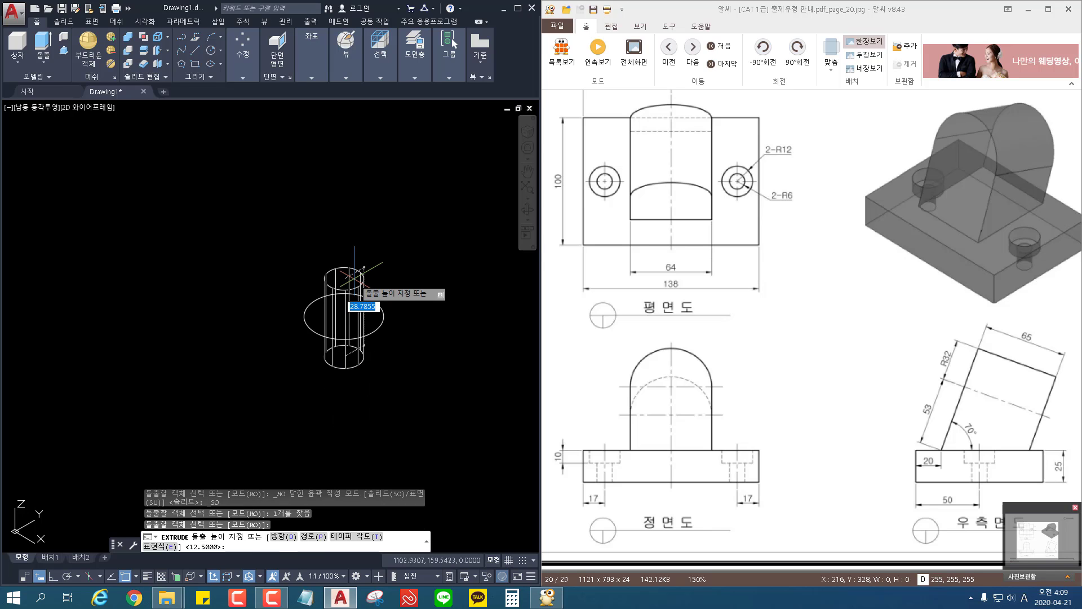
{"action": "type", "text": "10"}
{"action": "key", "text": "Return"}
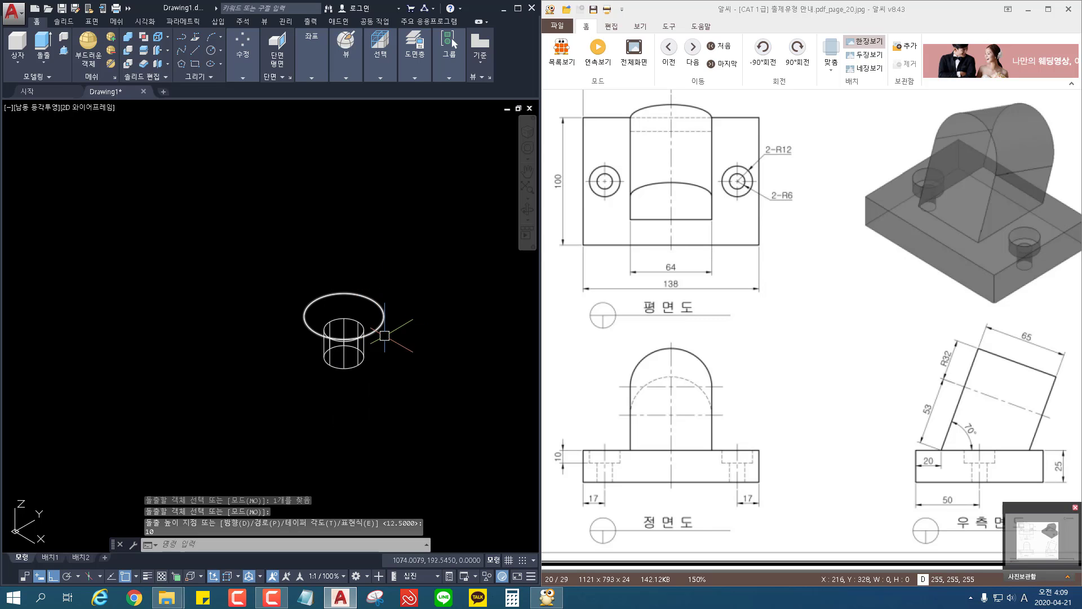
Leave the larger circle unextruded and undo the small circle's extrusion.
{"action": "key", "text": "Return"}
{"action": "left_click", "coordinate": [379, 326]}
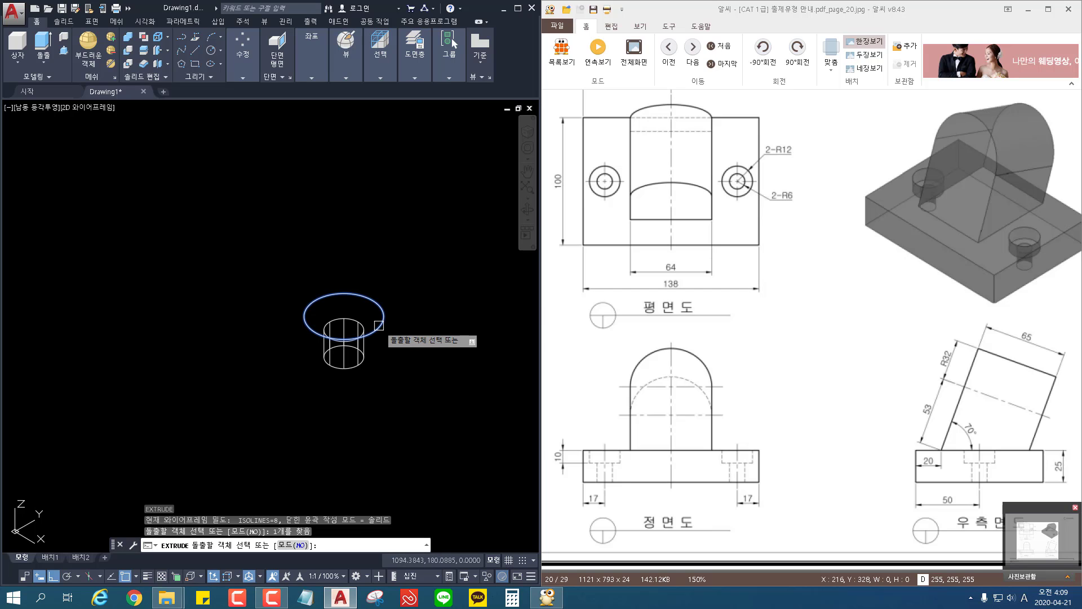
{"action": "key", "text": "Escape"}
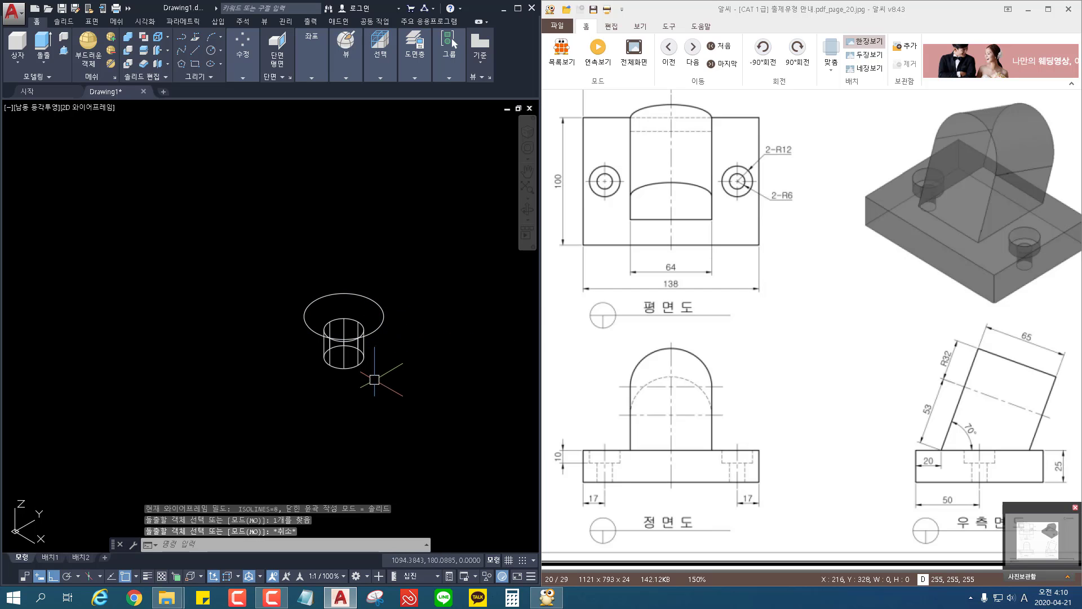
{"action": "left_click", "coordinate": [352, 363]}
{"action": "key", "text": "Escape"}
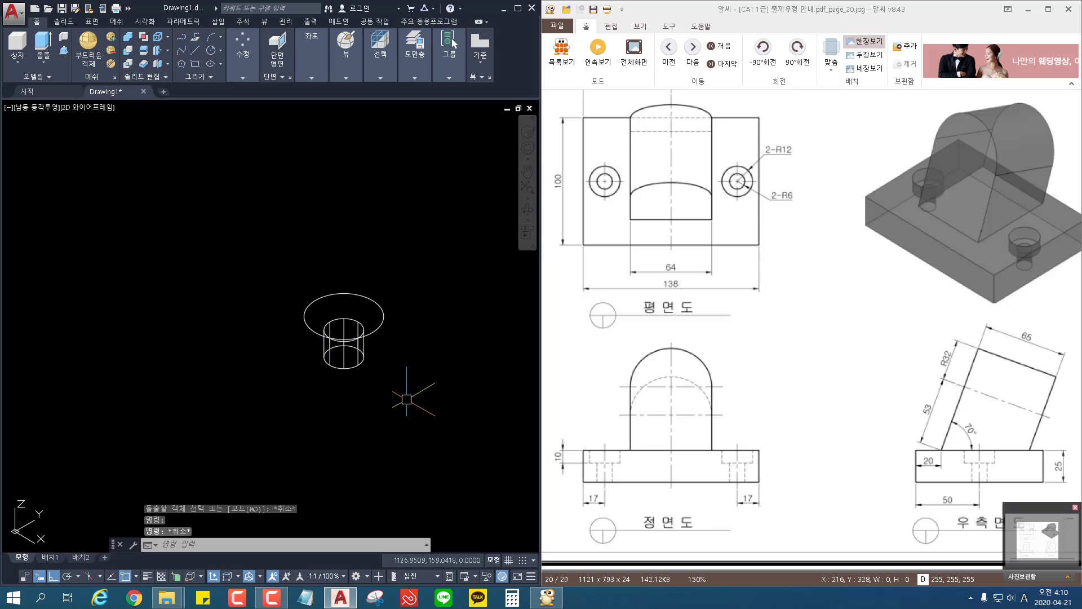
{"action": "key", "text": "ctrl+z"}
{"action": "key", "text": "ctrl+z"}
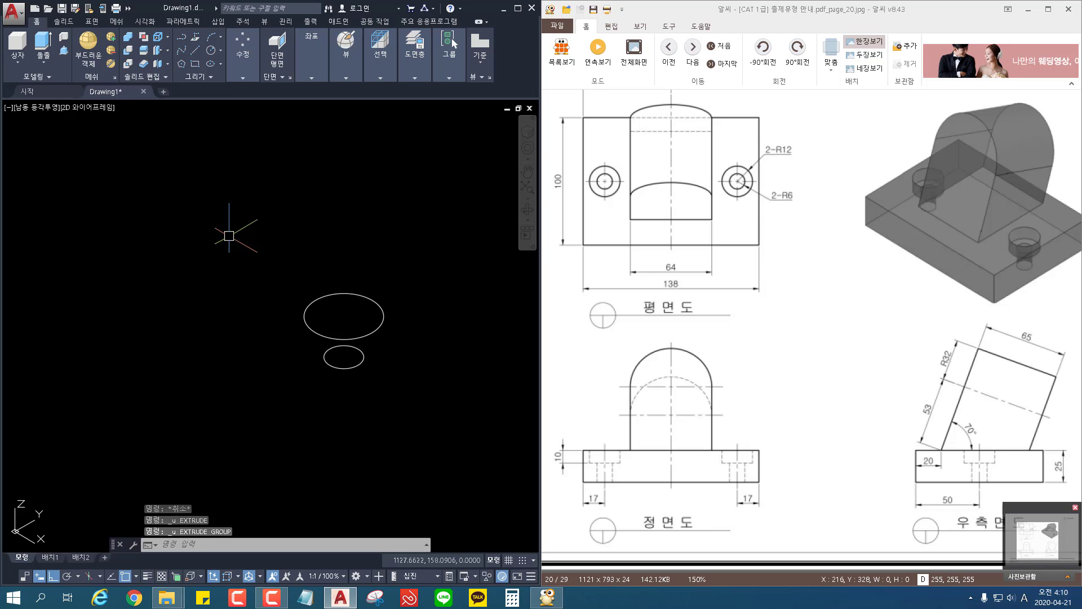
Try to extrude the small circle up to the centre of the raised larger circle, and undo that extrusion.
{"action": "left_click", "coordinate": [43, 49]}
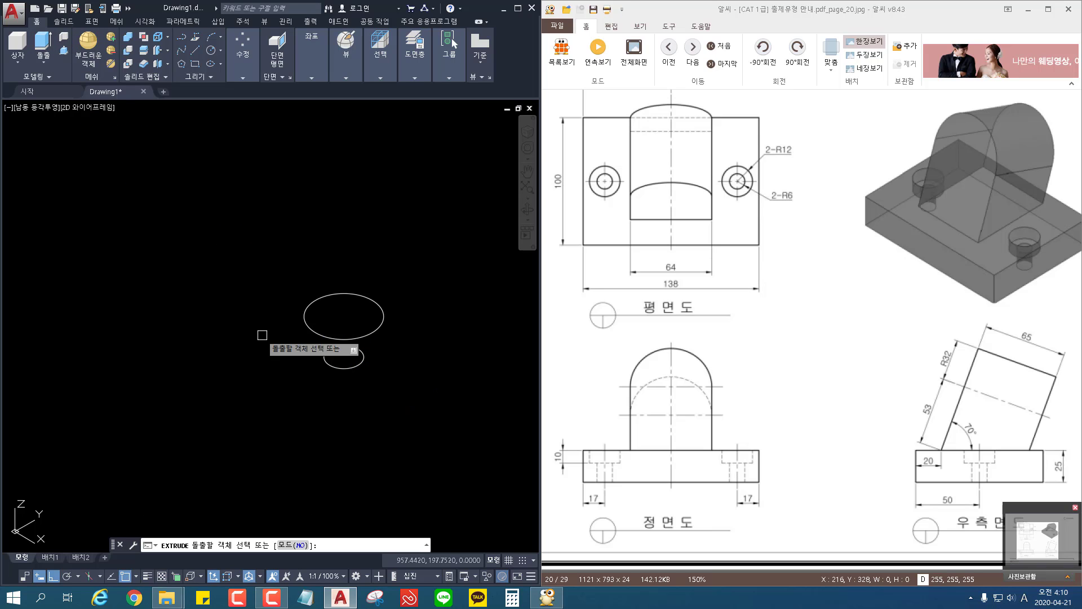
{"action": "left_click", "coordinate": [336, 367]}
{"action": "key", "text": "Return"}
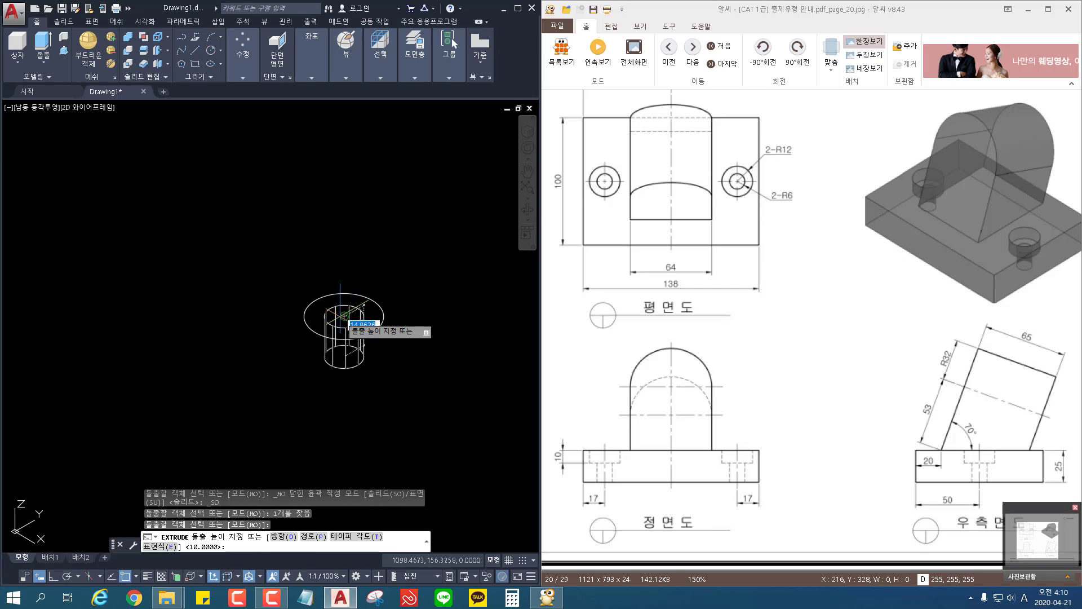
{"action": "left_click", "coordinate": [343, 316]}
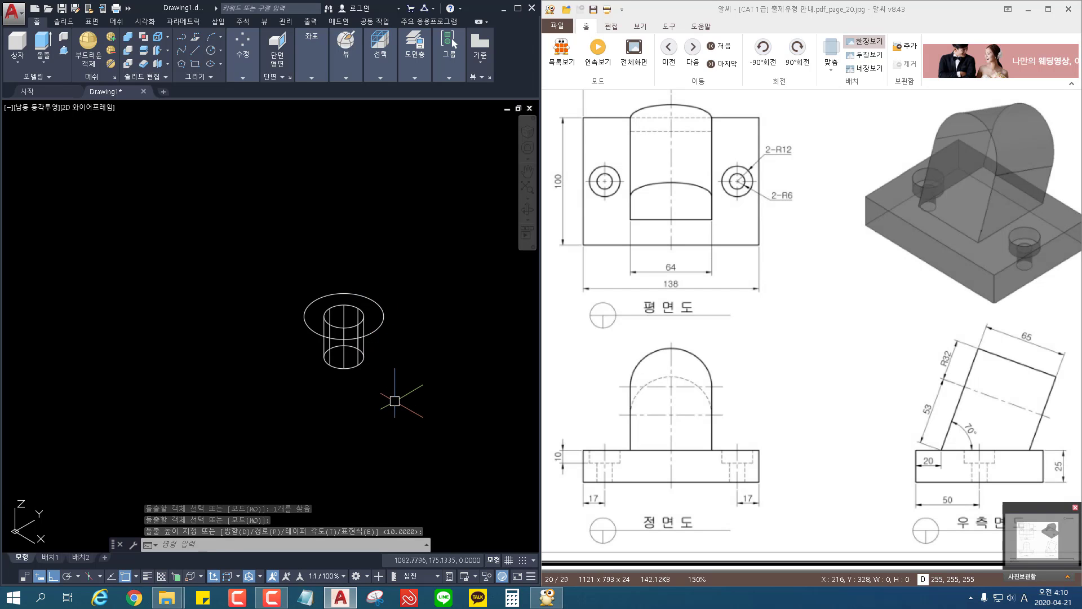
{"action": "key", "text": "ctrl+z"}
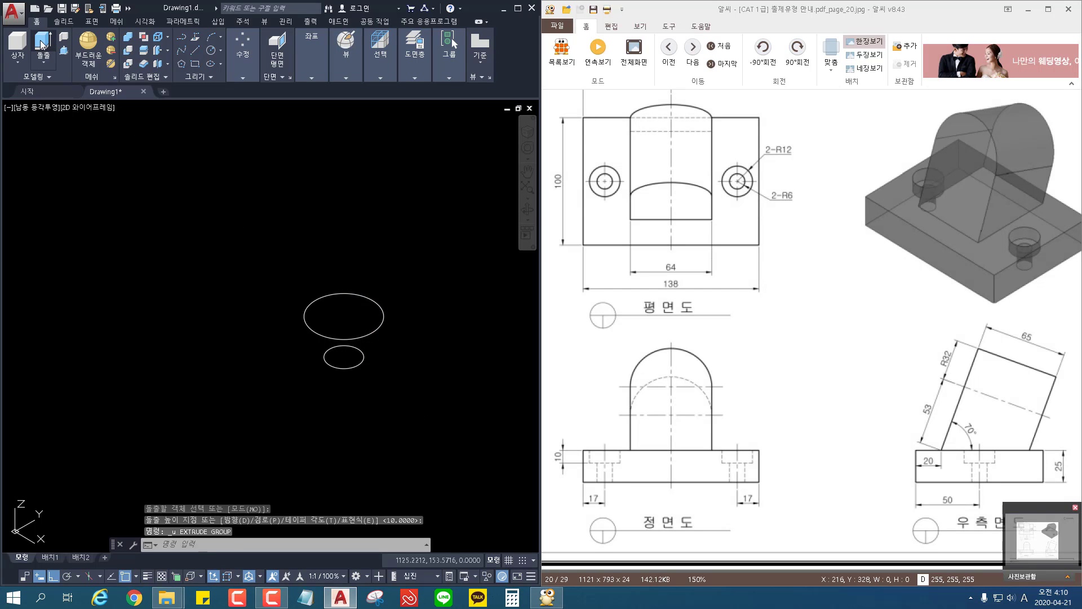
Extrude the smaller hole circle 15 units upward to the level of the larger circle.
{"action": "left_click", "coordinate": [41, 45]}
{"action": "left_click", "coordinate": [361, 363]}
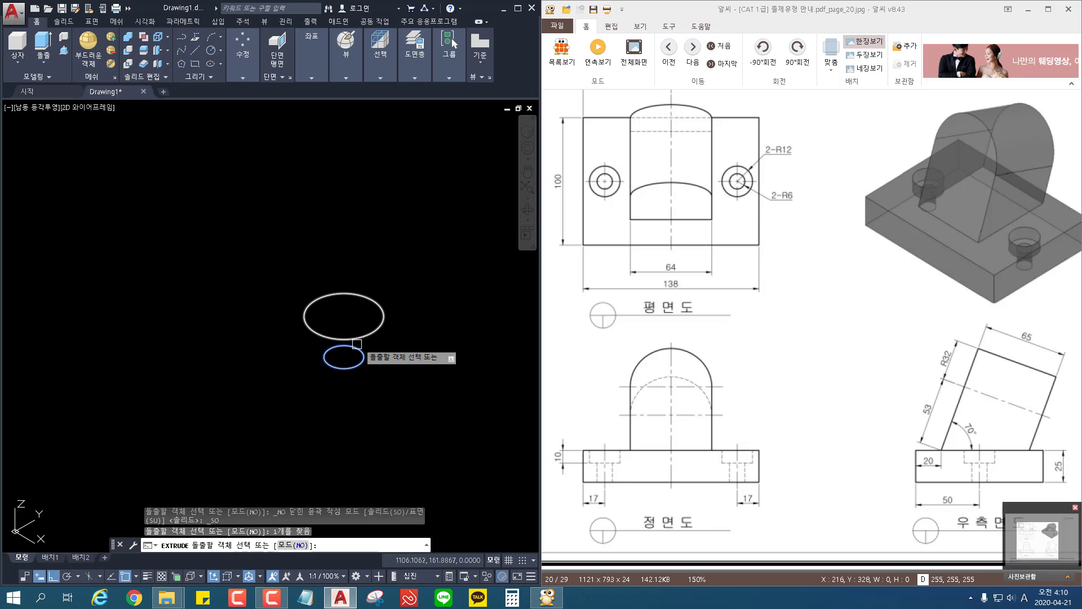
{"action": "key", "text": "Return"}
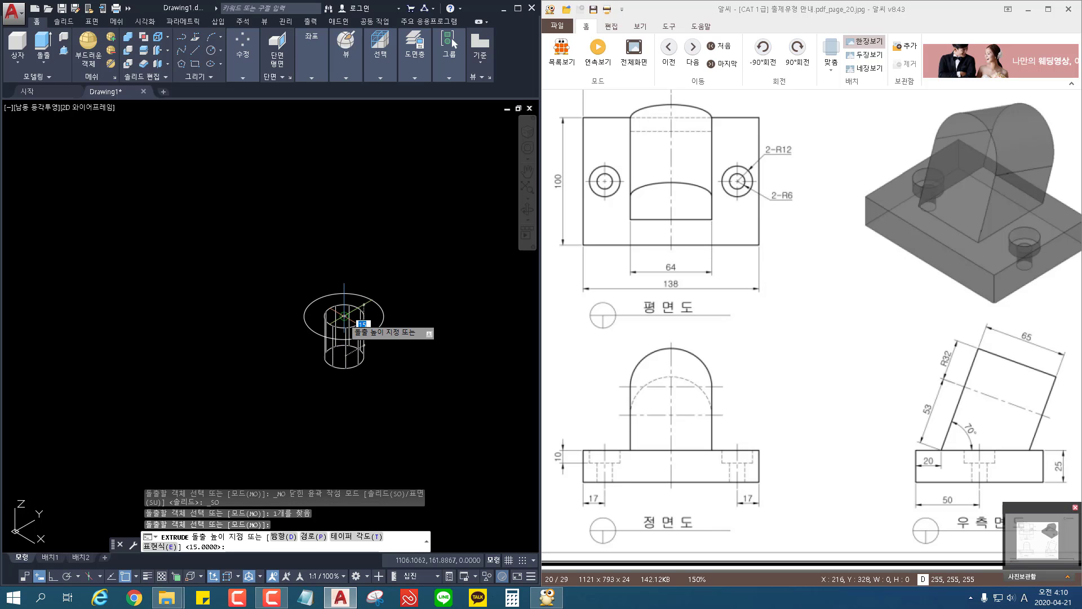
{"action": "key", "text": "Return"}
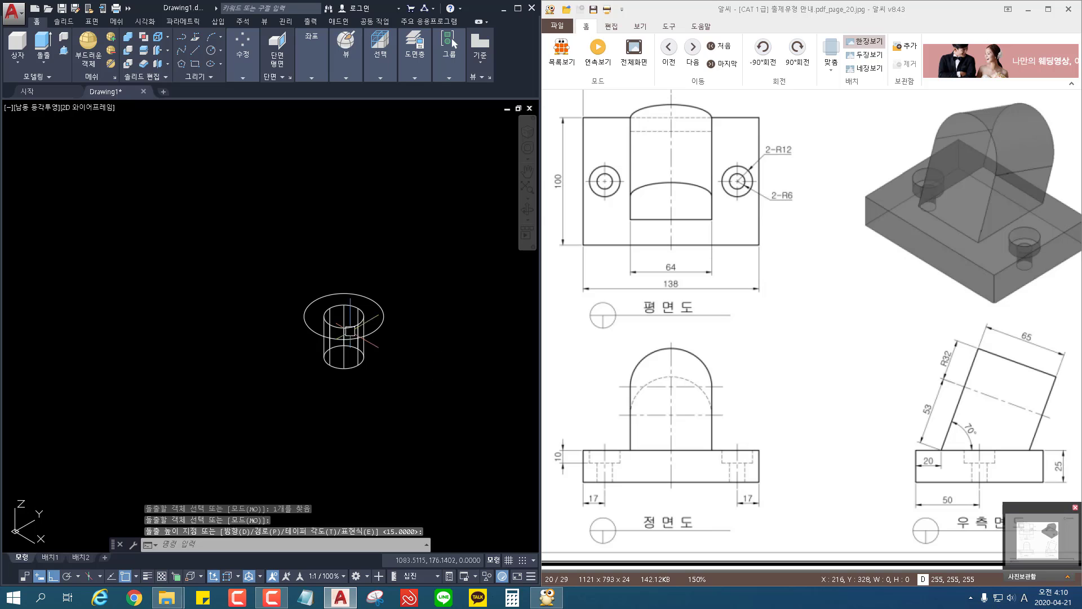
Extrude the larger hole circle 10 units upward.
{"action": "key", "text": "space"}
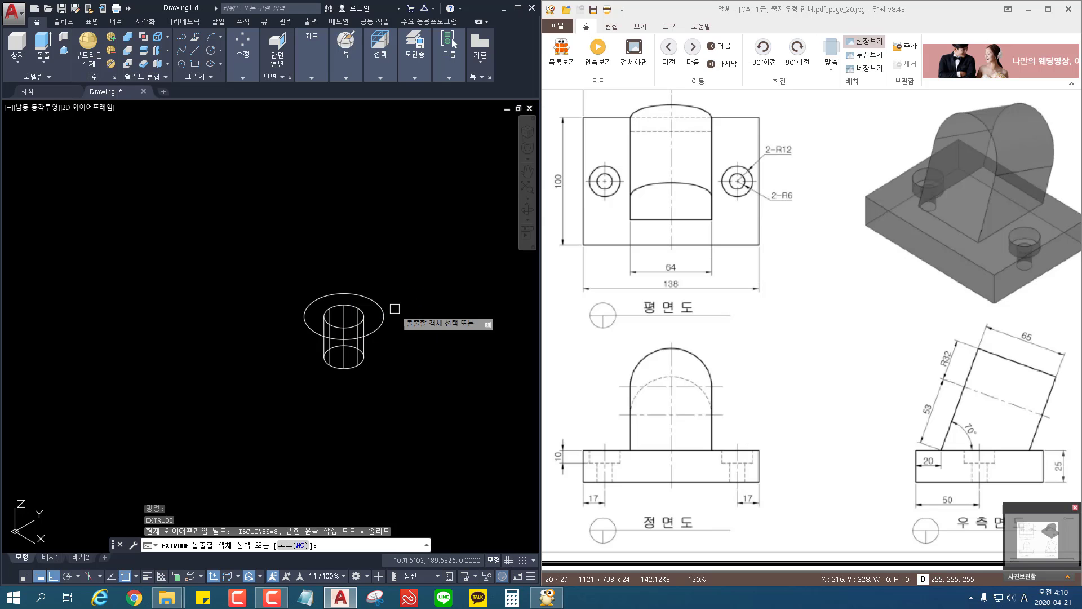
{"action": "left_click", "coordinate": [383, 312]}
{"action": "key", "text": "Return"}
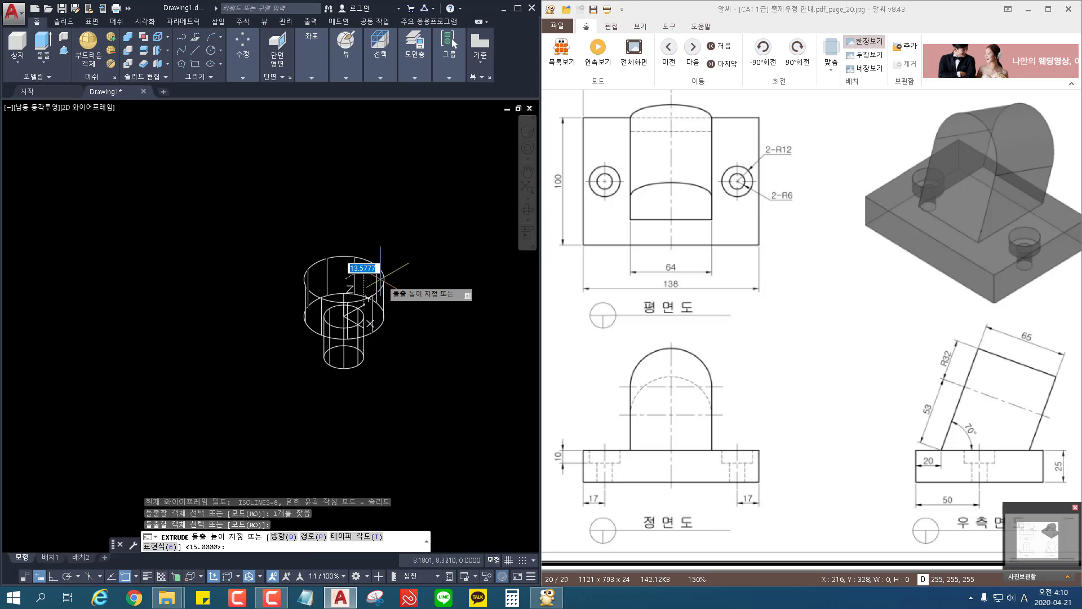
{"action": "type", "text": "10"}
{"action": "key", "text": "Return"}
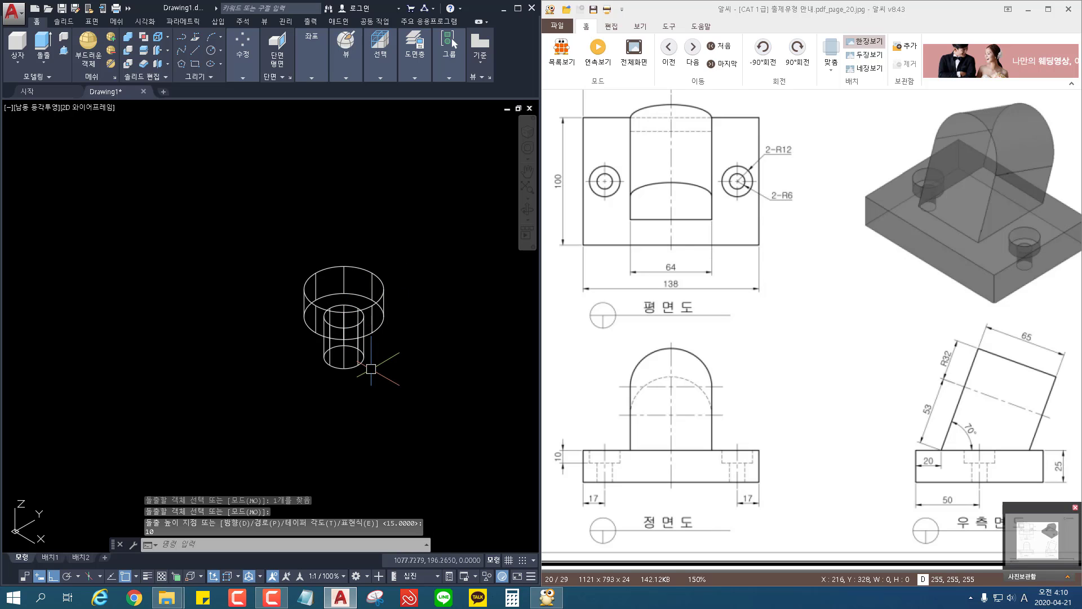
Union the small and large cylinders into one stepped hole solid.
{"action": "mouse_move", "coordinate": [369, 366]}
{"action": "middle_mouse_down", "text": "shift"}
{"action": "mouse_move", "coordinate": [375, 356]}
{"action": "mouse_move", "coordinate": [387, 507]}
{"action": "mouse_move", "coordinate": [388, 333]}
{"action": "mouse_move", "coordinate": [380, 374]}
{"action": "middle_mouse_up", "text": "shift"}
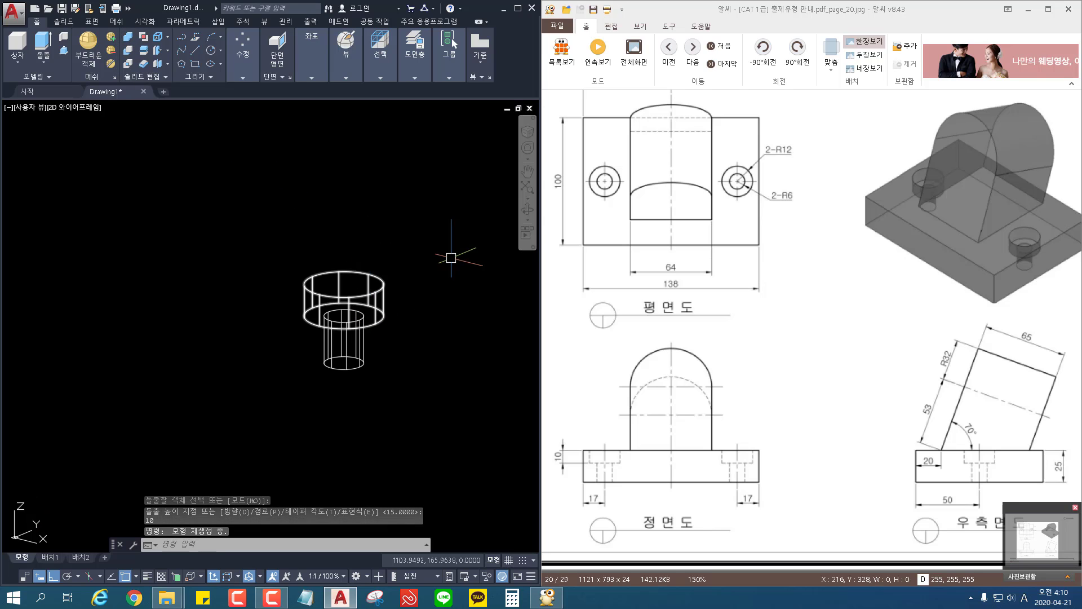
{"action": "left_click", "coordinate": [129, 36]}
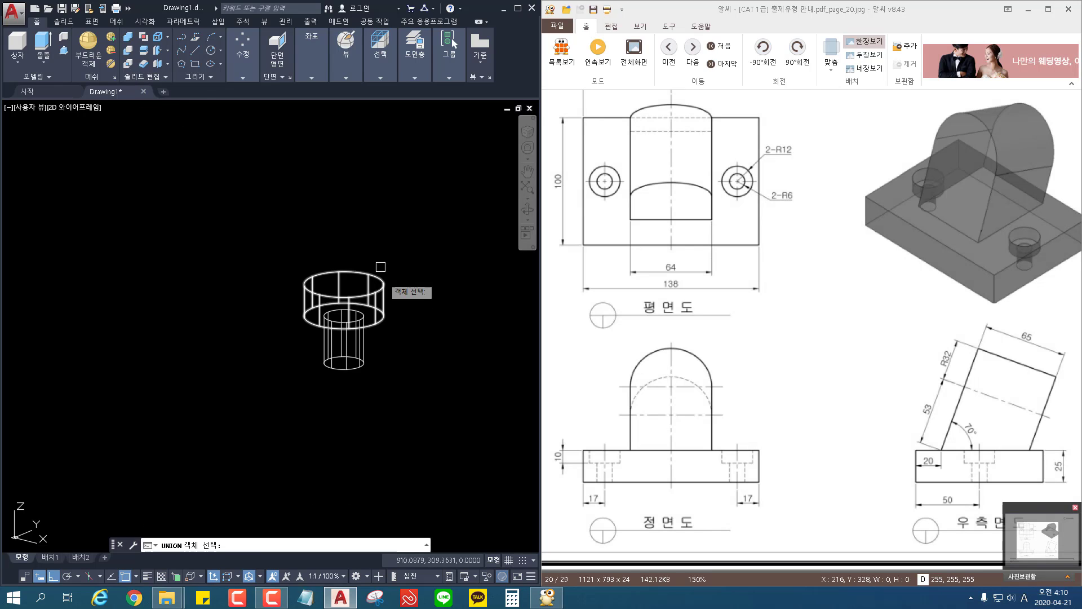
{"action": "left_click", "coordinate": [382, 251]}
{"action": "left_click", "coordinate": [247, 429]}
{"action": "key", "text": "Return"}
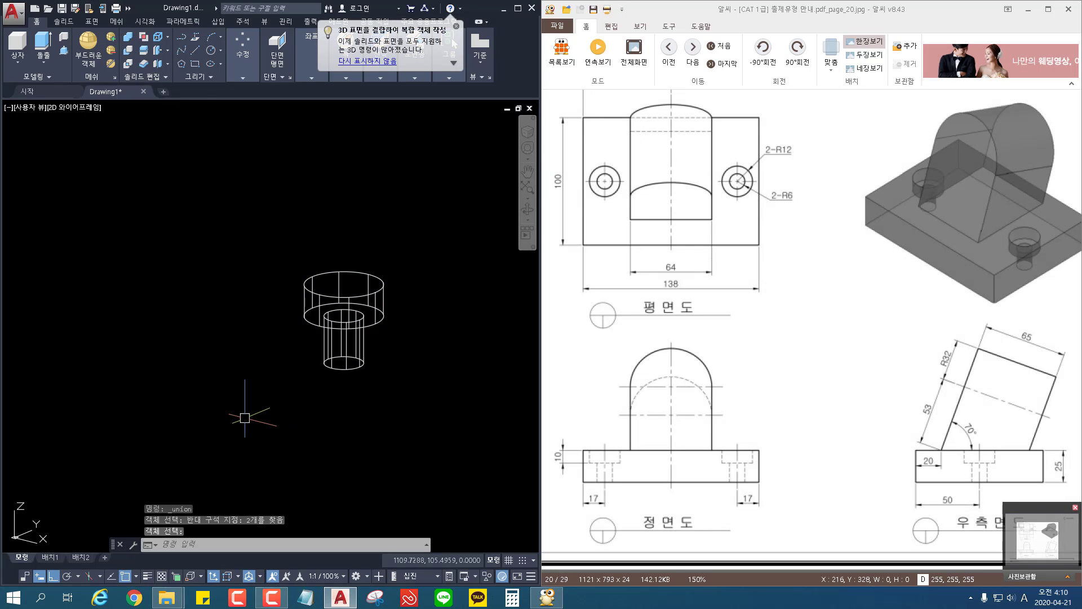
Extrude the upright round-topped profile 65 units toward the back.
{"action": "scroll", "coordinate": [180, 332], "scroll_direction": "down", "scroll_amount": 4}
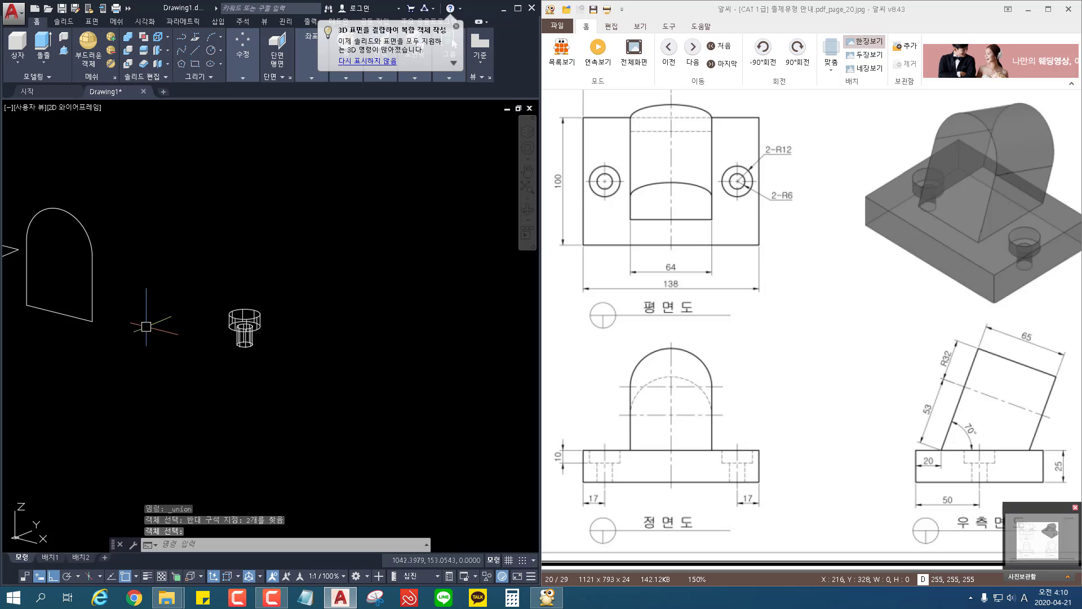
{"action": "middle_click_drag", "start_coordinate": [145, 314], "coordinate": [362, 398]}
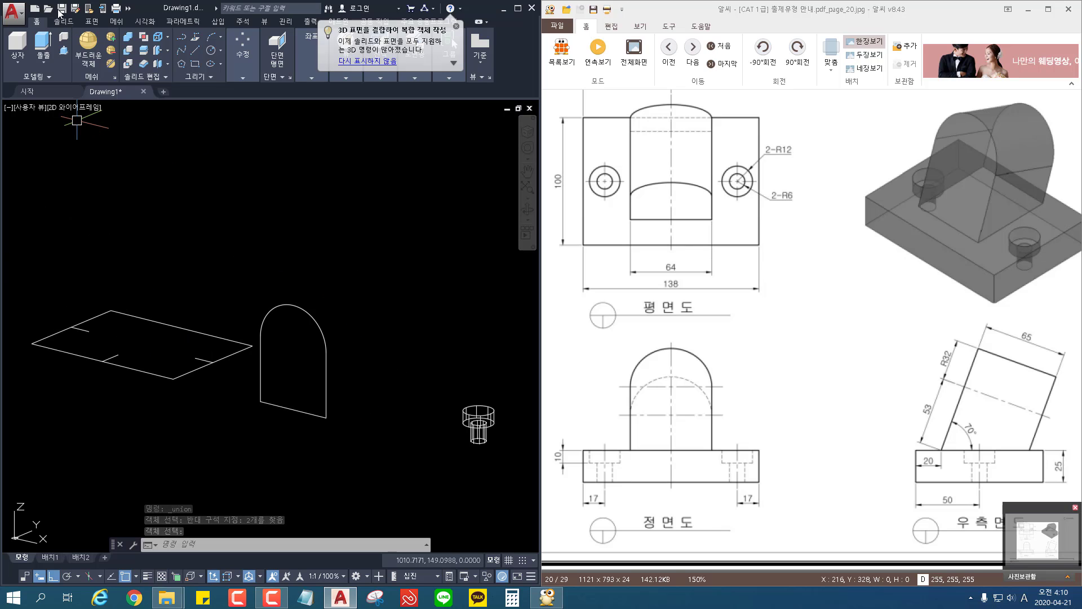
{"action": "left_click", "coordinate": [43, 44]}
{"action": "left_click", "coordinate": [305, 314]}
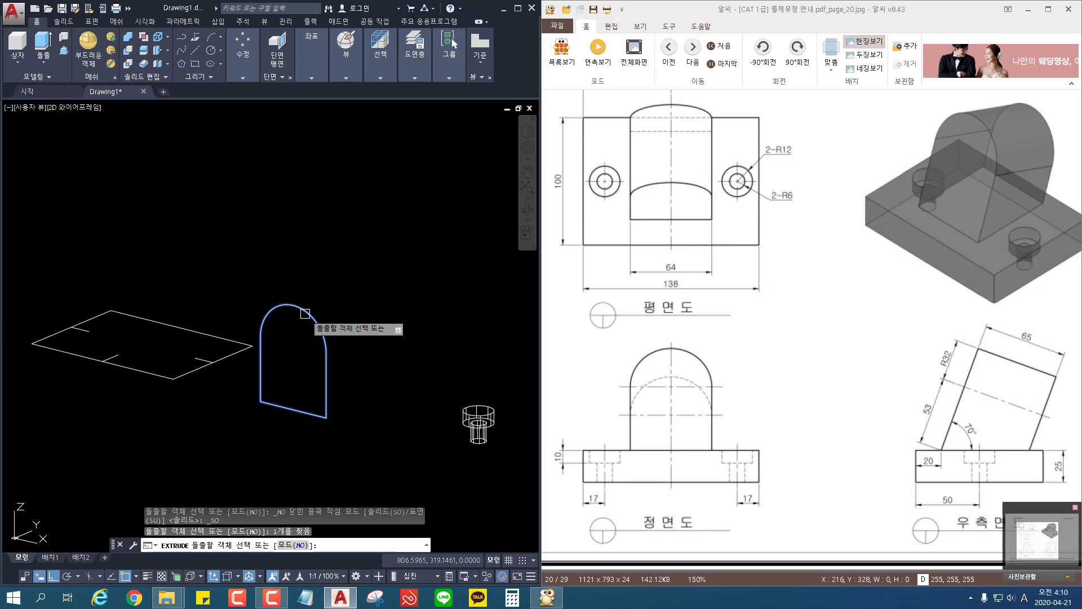
{"action": "key", "text": "Return"}
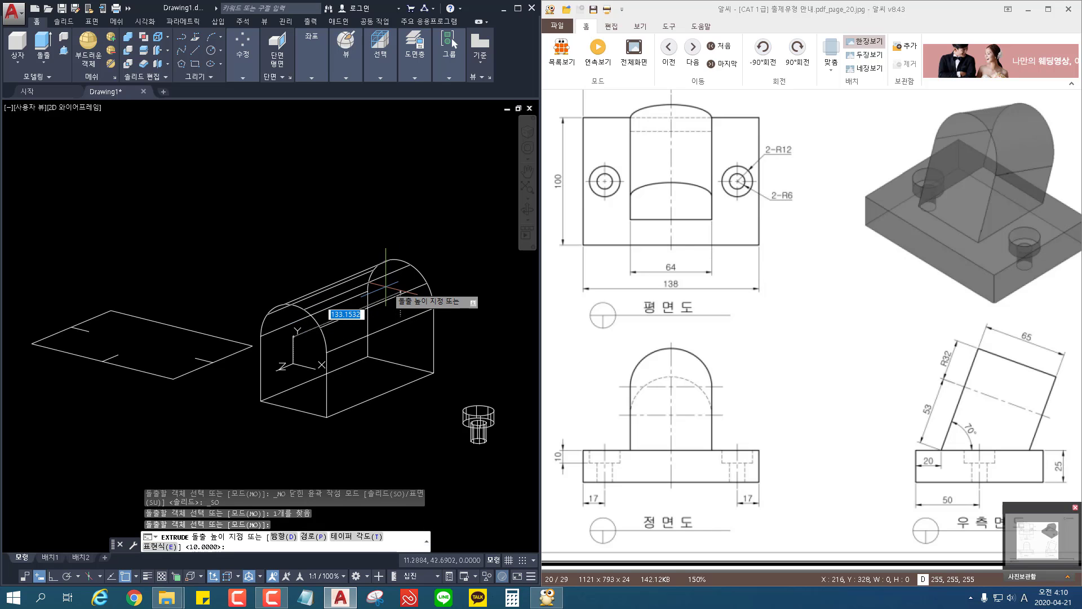
{"action": "key", "text": "Return"}
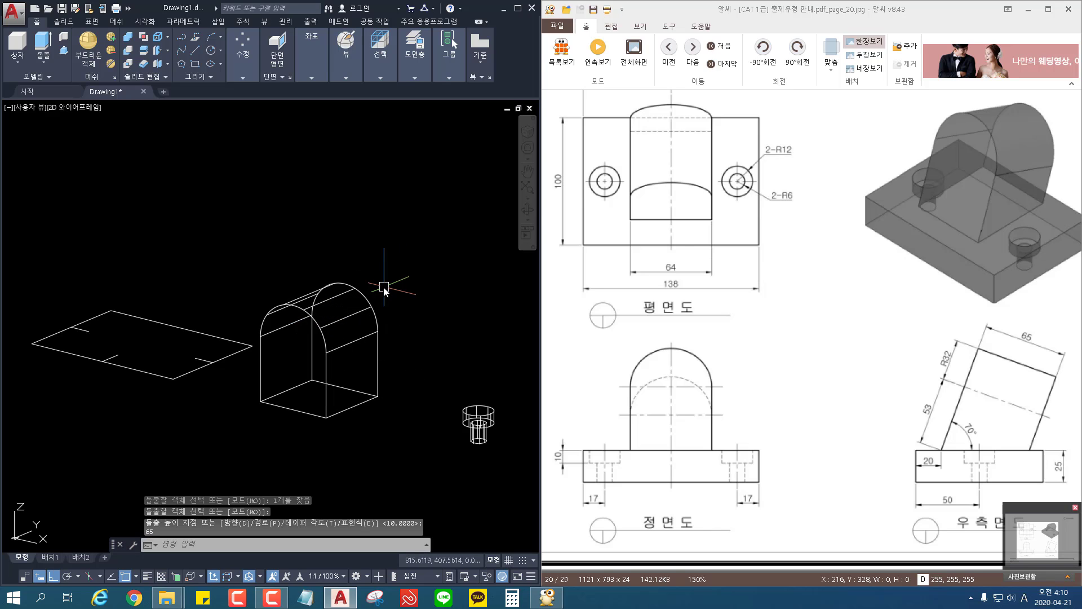
Extrude the base plate rectangle 25 units downward.
{"action": "middle_click_drag", "start_coordinate": [339, 373], "coordinate": [378, 368]}
{"action": "scroll", "coordinate": [218, 346], "scroll_direction": "up", "scroll_amount": 4}
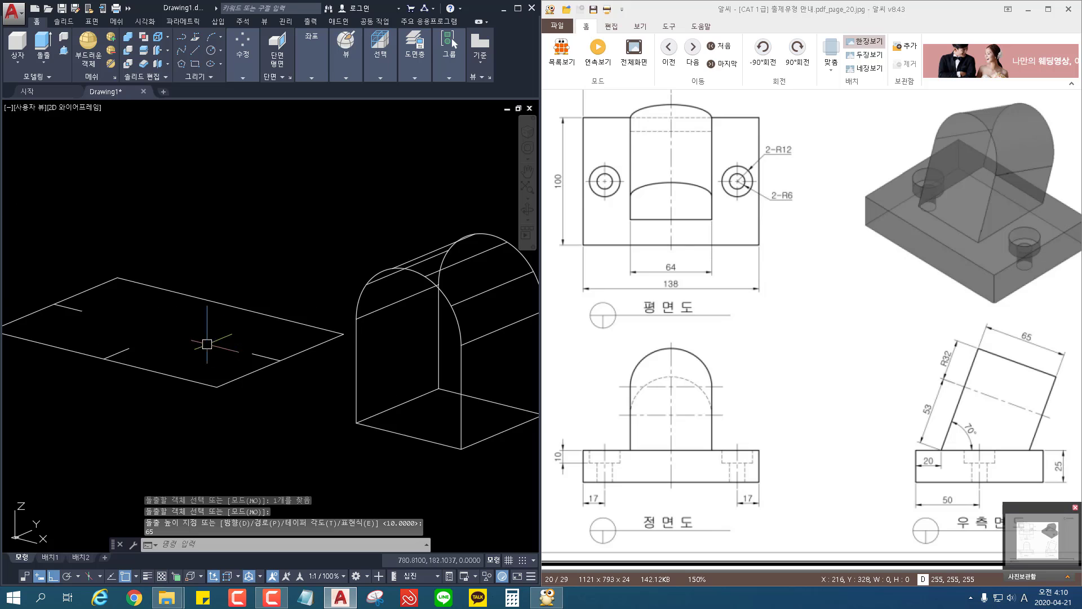
{"action": "mouse_move", "coordinate": [208, 338]}
{"action": "middle_mouse_down"}
{"action": "mouse_move", "coordinate": [242, 337]}
{"action": "mouse_move", "coordinate": [196, 339]}
{"action": "middle_mouse_up"}
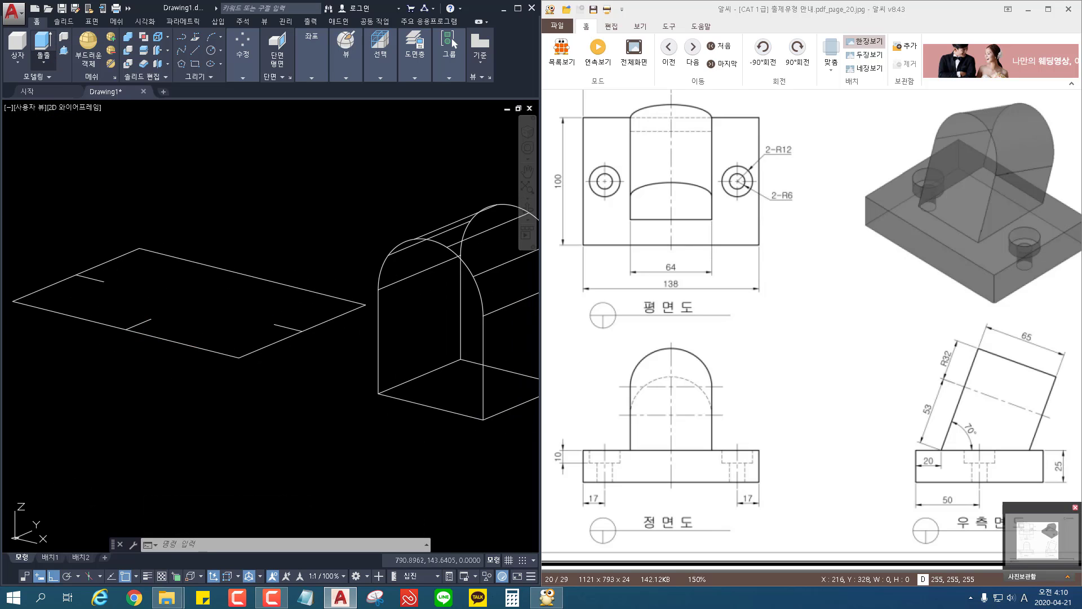
{"action": "left_click", "coordinate": [43, 45]}
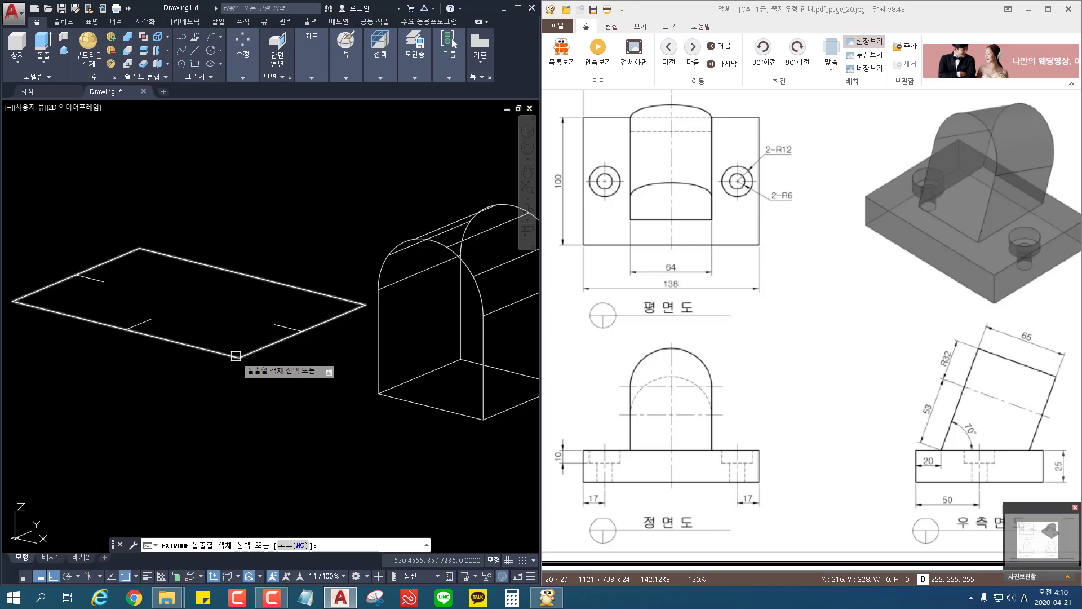
{"action": "left_click", "coordinate": [236, 356]}
{"action": "key", "text": "Return"}
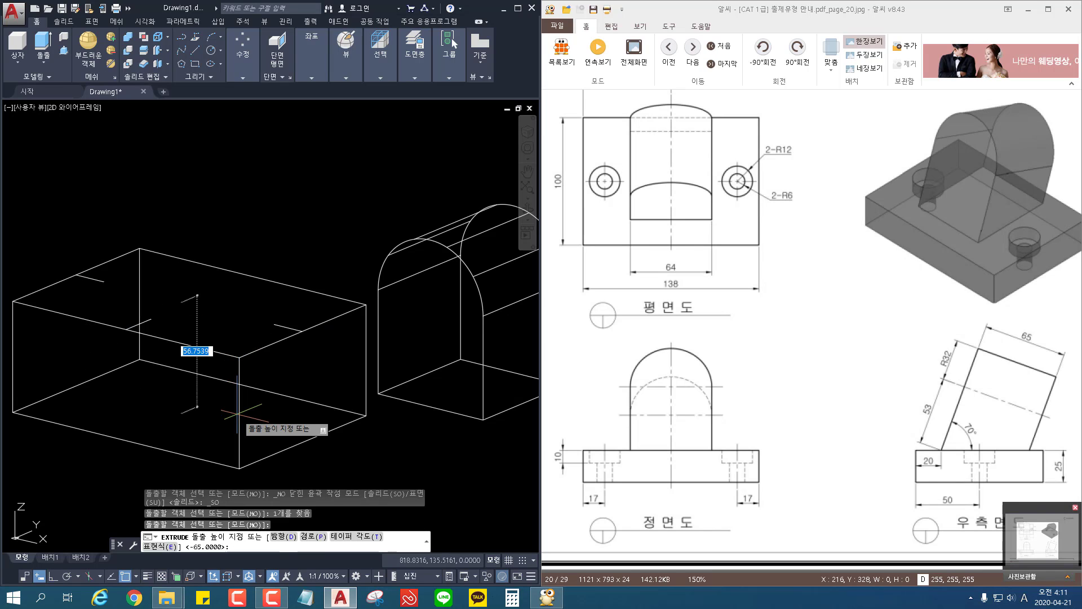
{"action": "key", "text": "Return"}
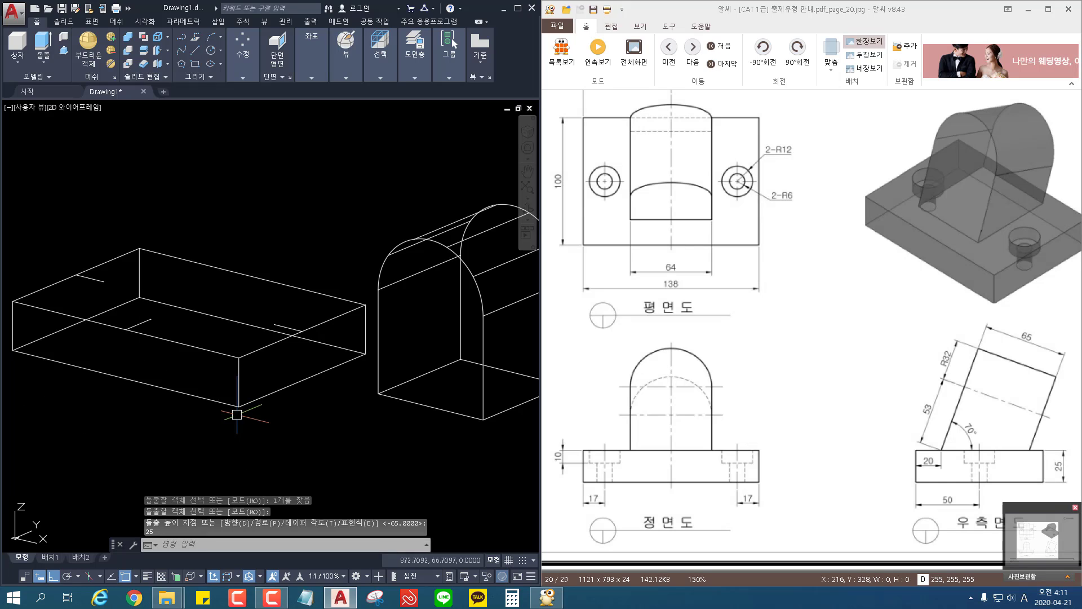
Move the round-topped upright by its front bottom edge midpoint onto the inner end of the base plate's front guide line.
{"action": "scroll", "coordinate": [267, 415], "scroll_direction": "down", "scroll_amount": 5}
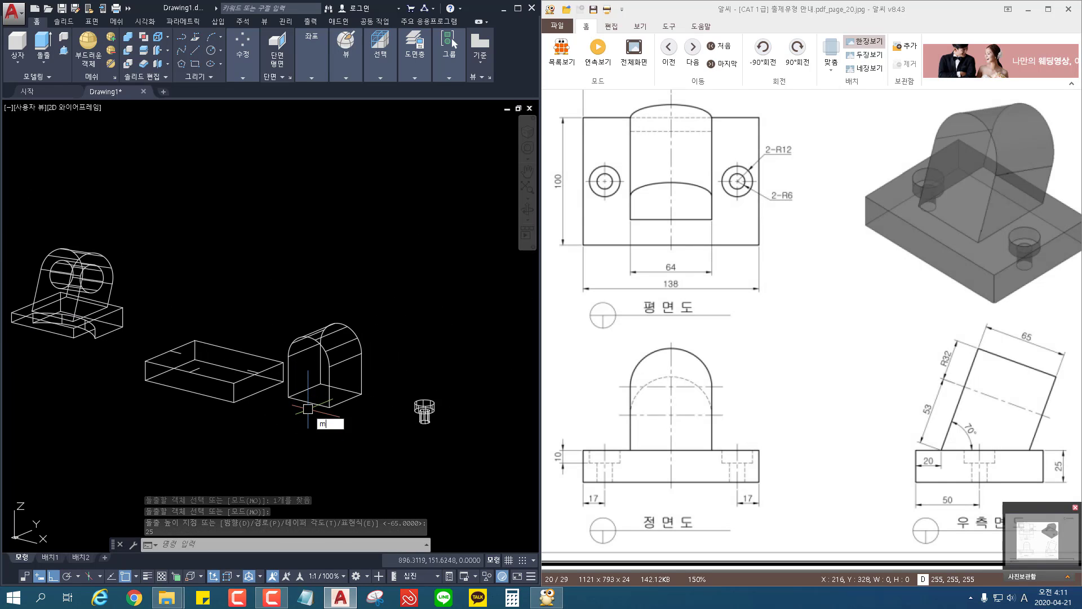
{"action": "type", "text": "m"}
{"action": "key", "text": "Return"}
{"action": "left_click", "coordinate": [339, 323]}
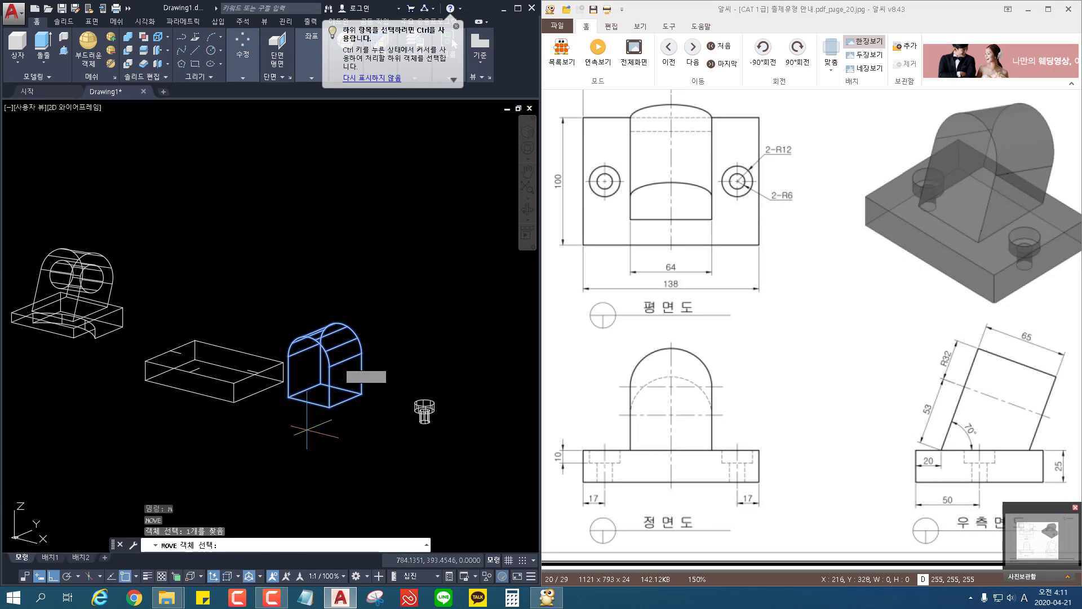
{"action": "key", "text": "Return"}
{"action": "left_click", "coordinate": [309, 402]}
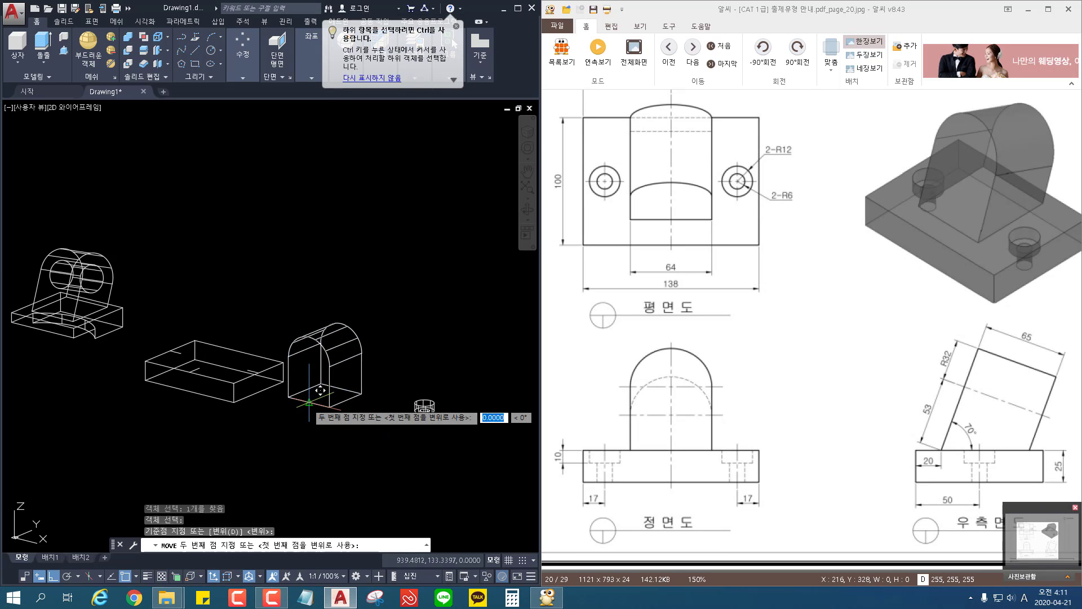
{"action": "scroll", "coordinate": [214, 389], "scroll_direction": "up", "scroll_amount": 5}
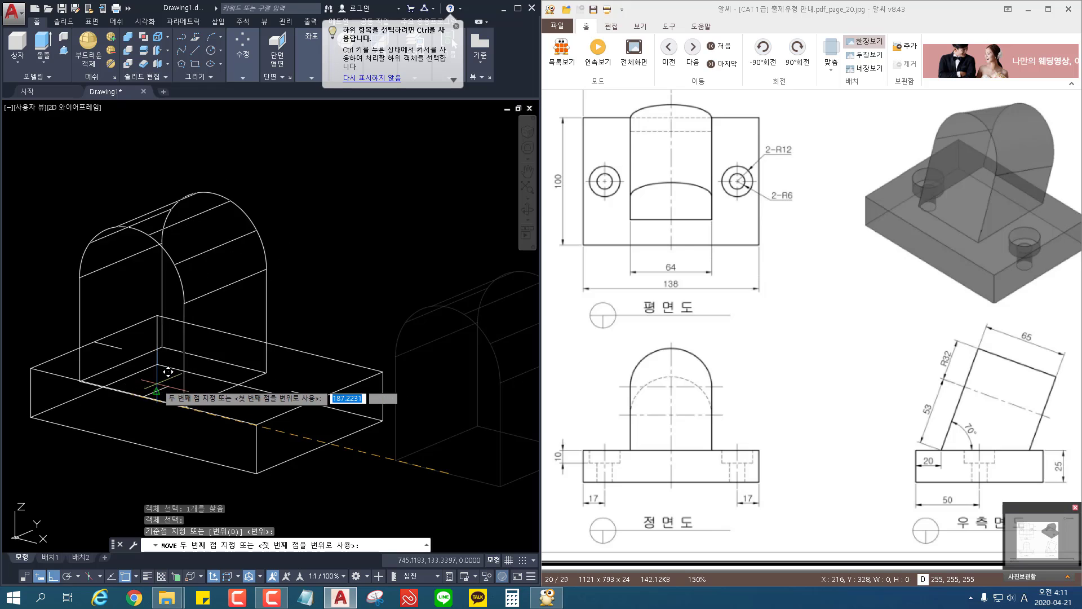
{"action": "left_click", "coordinate": [179, 377]}
Rotate the upright in 3D by -20 degrees about the X axis through its front bottom edge midpoint.
{"action": "middle_click_drag", "start_coordinate": [390, 296], "coordinate": [410, 269]}
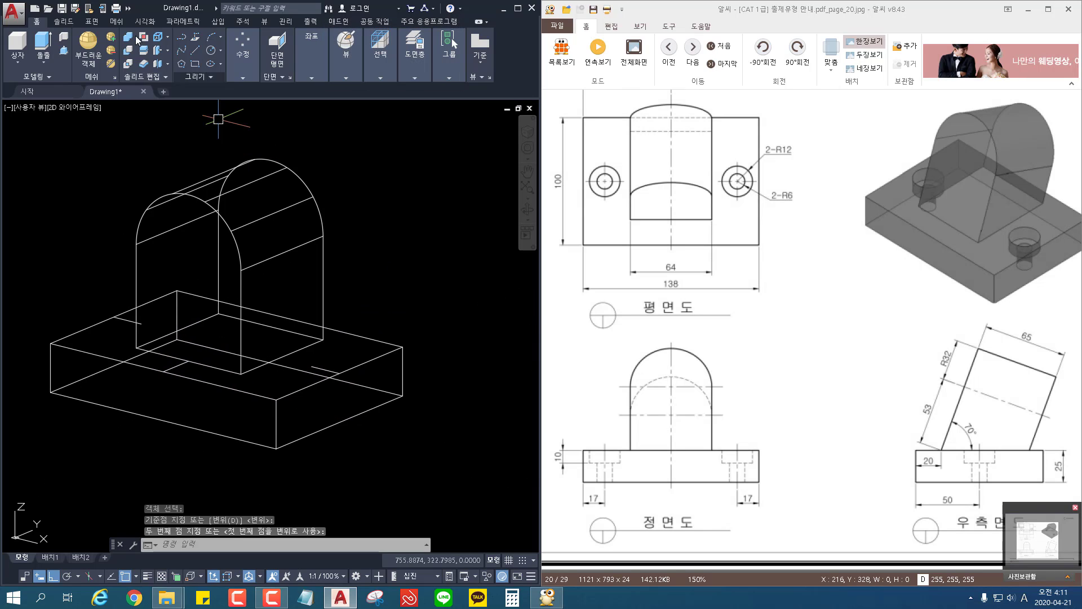
{"action": "mouse_move", "coordinate": [241, 62]}
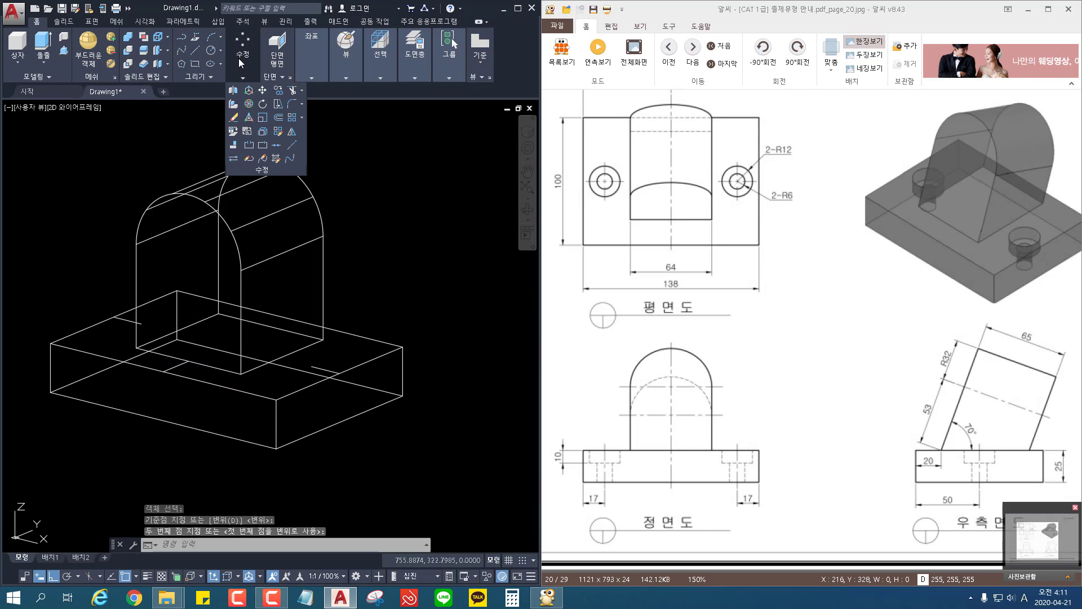
{"action": "left_click", "coordinate": [249, 104]}
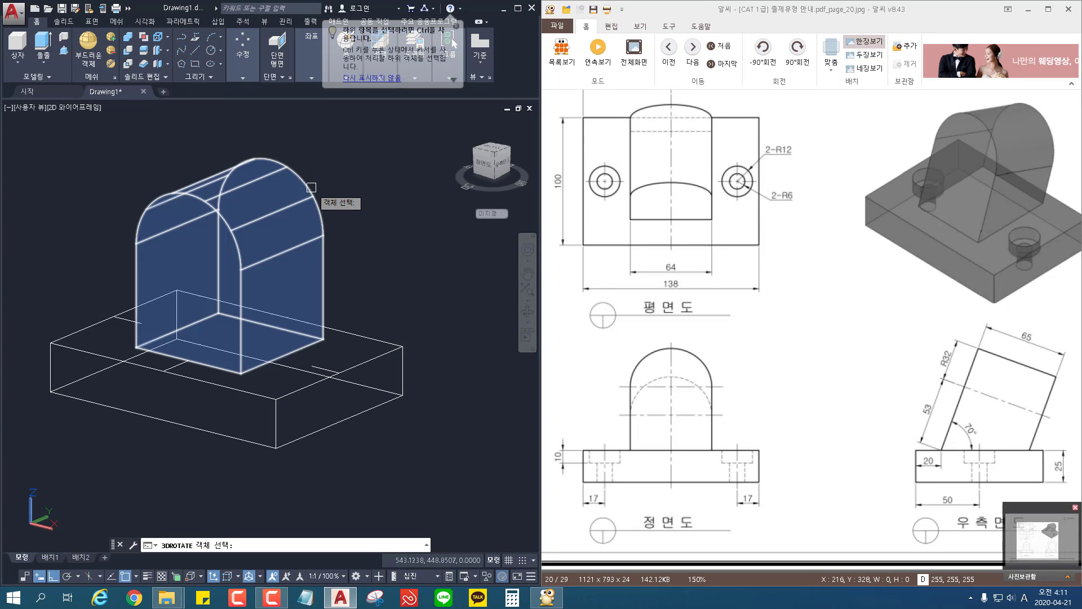
{"action": "left_click", "coordinate": [311, 187]}
{"action": "key", "text": "Return"}
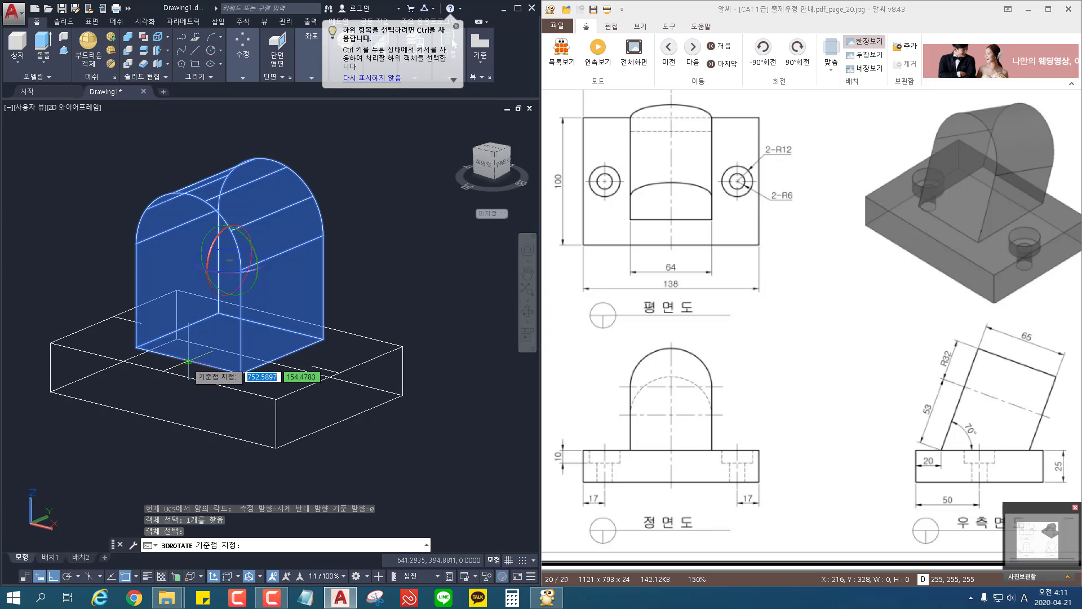
{"action": "left_click", "coordinate": [188, 361]}
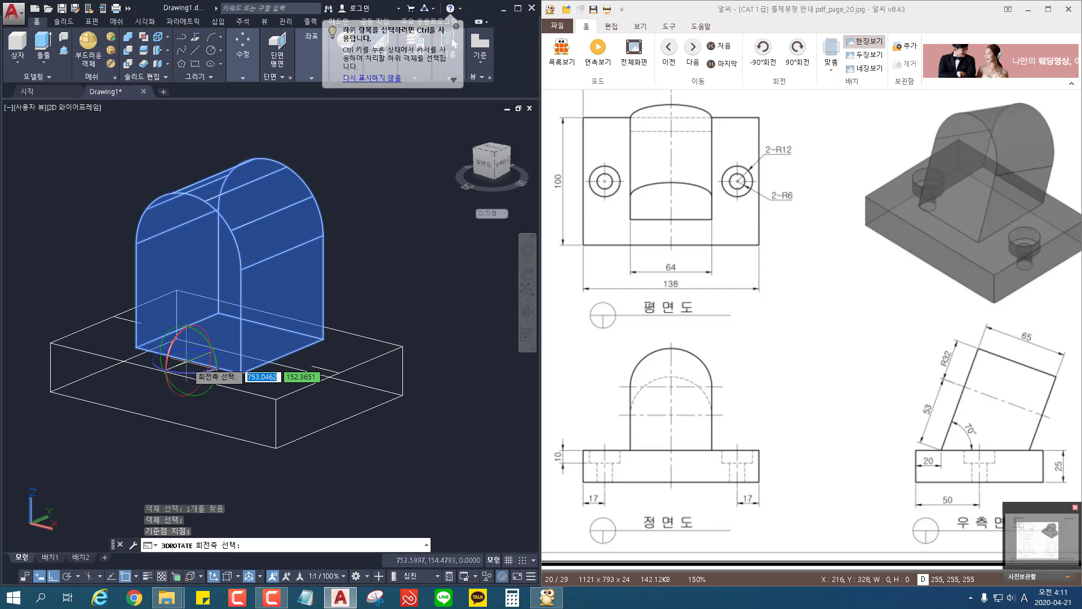
{"action": "left_click", "coordinate": [217, 369]}
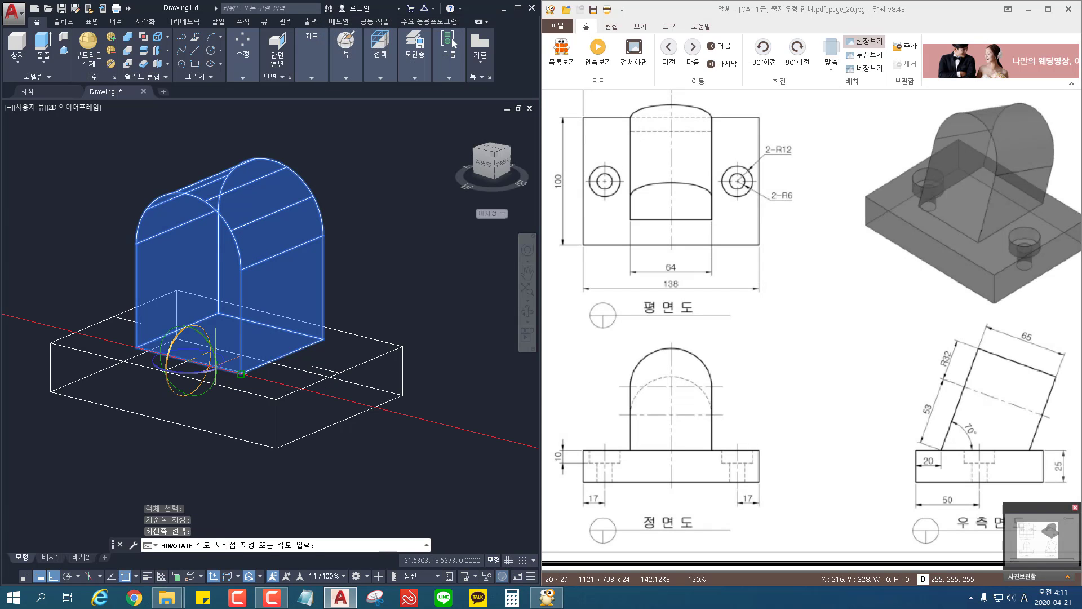
{"action": "type", "text": "-20"}
{"action": "key", "text": "Return"}
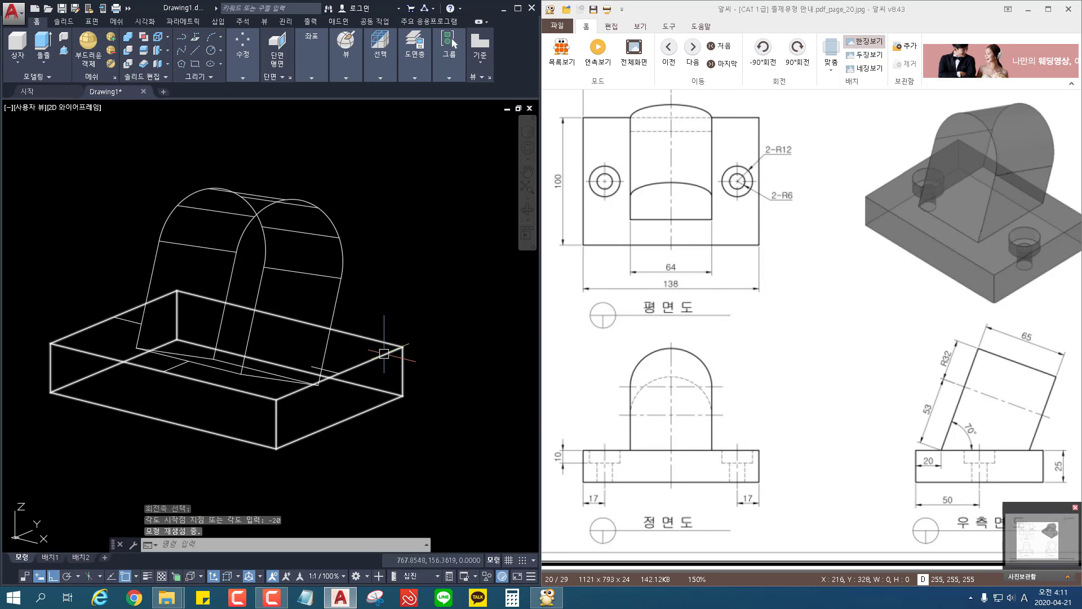
Union the tilted upright and the base plate into one solid.
{"action": "middle_click_drag", "start_coordinate": [384, 354], "coordinate": [389, 336]}
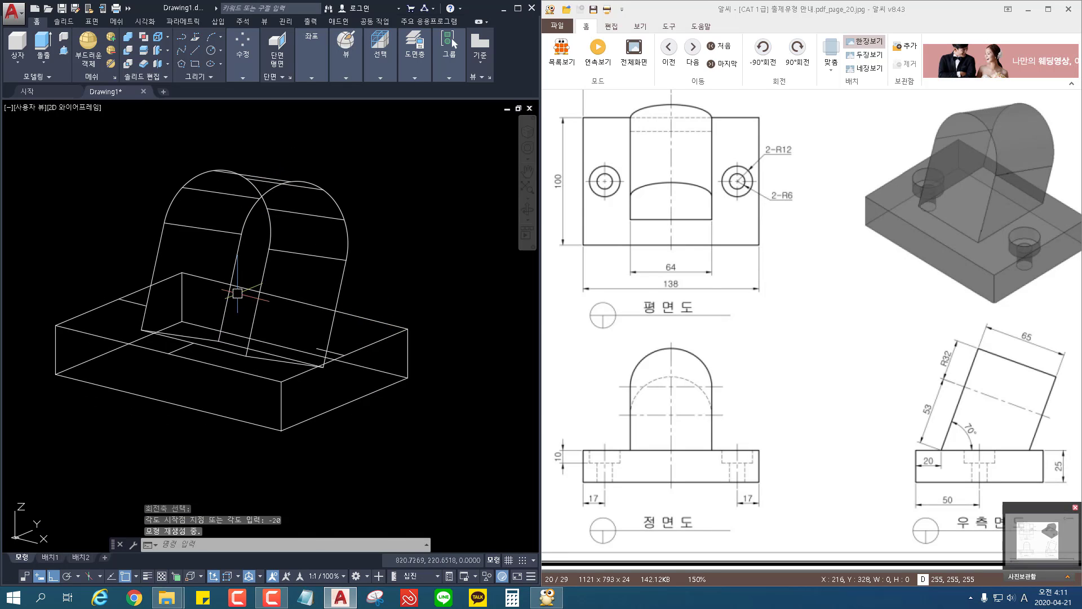
{"action": "left_click", "coordinate": [128, 37]}
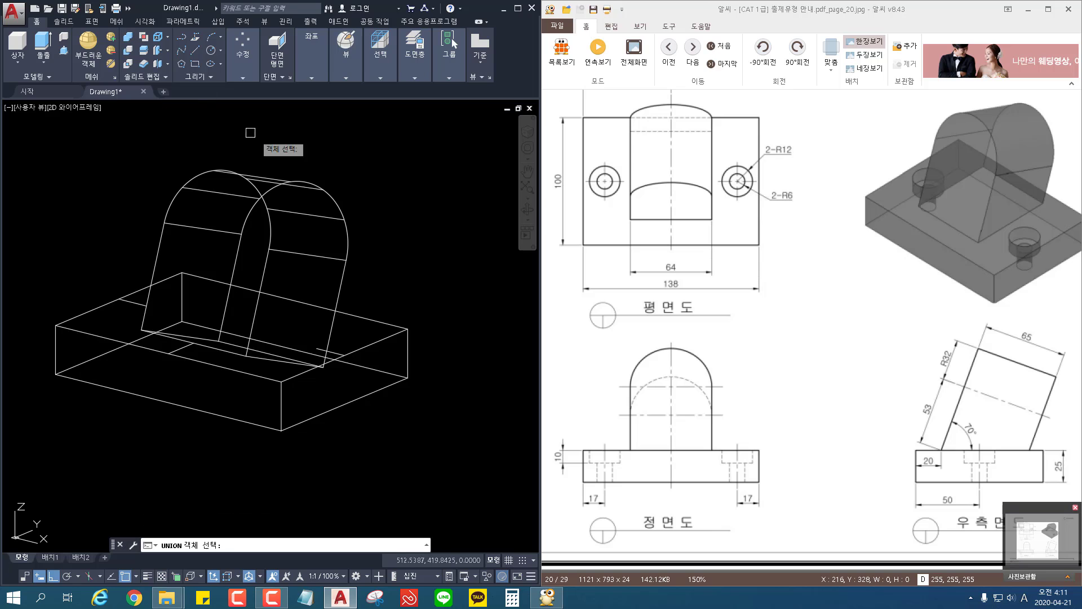
{"action": "left_click", "coordinate": [345, 209]}
{"action": "left_click", "coordinate": [398, 331]}
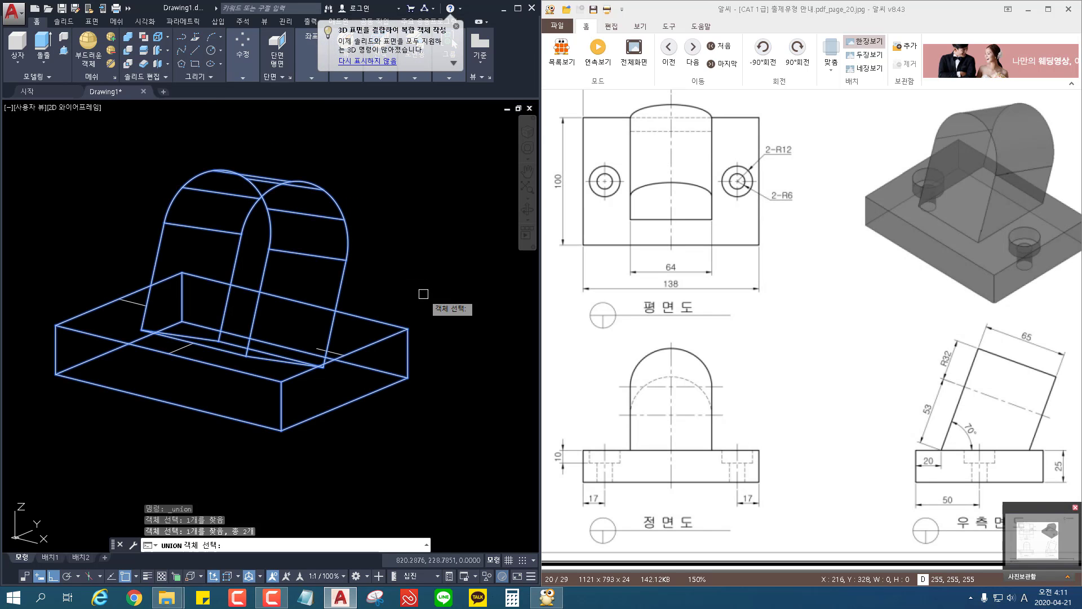
{"action": "key", "text": "Return"}
Move the stepped hole solid by its top centre onto the inner end of the base plate's right-side guide line.
{"action": "scroll", "coordinate": [415, 338], "scroll_direction": "down", "scroll_amount": 2}
{"action": "middle_click_drag", "start_coordinate": [344, 372], "coordinate": [354, 382]}
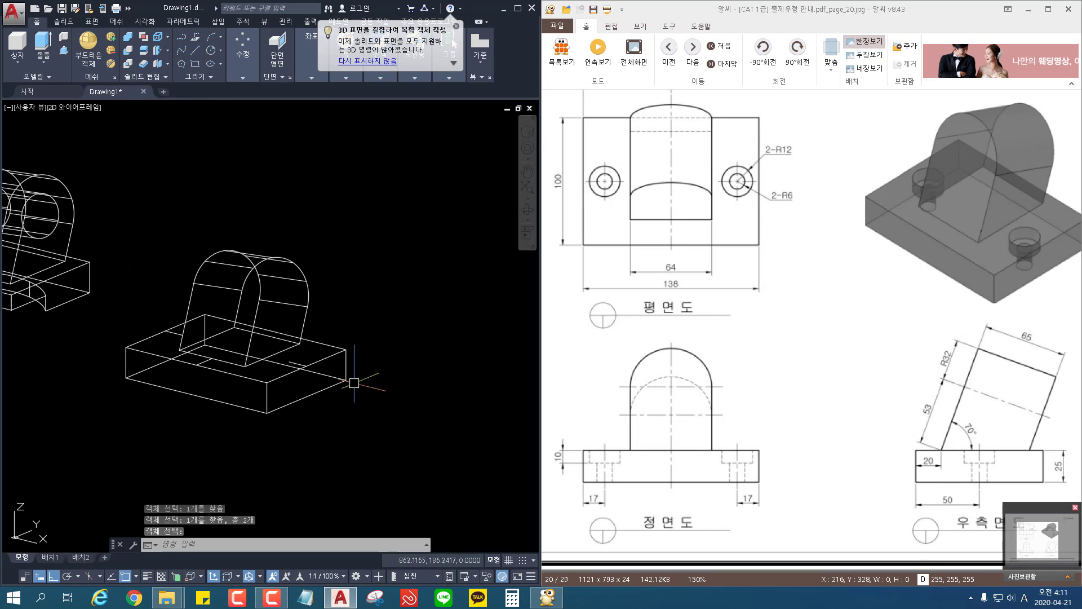
{"action": "scroll", "coordinate": [367, 400], "scroll_direction": "down", "scroll_amount": 2}
{"action": "middle_click_drag", "start_coordinate": [429, 415], "coordinate": [386, 411]}
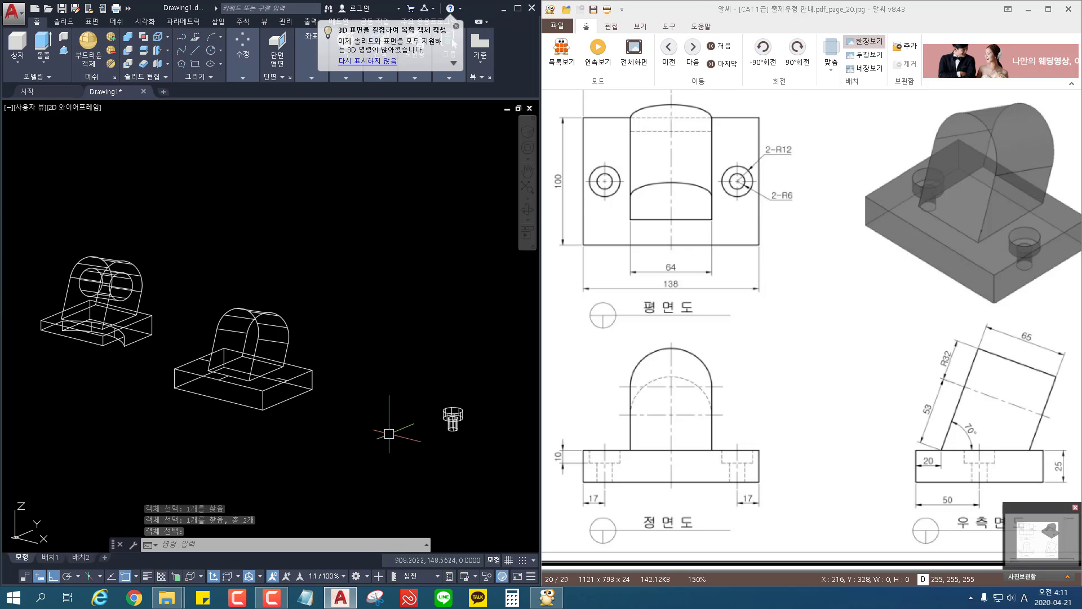
{"action": "type", "text": "m"}
{"action": "key", "text": "Return"}
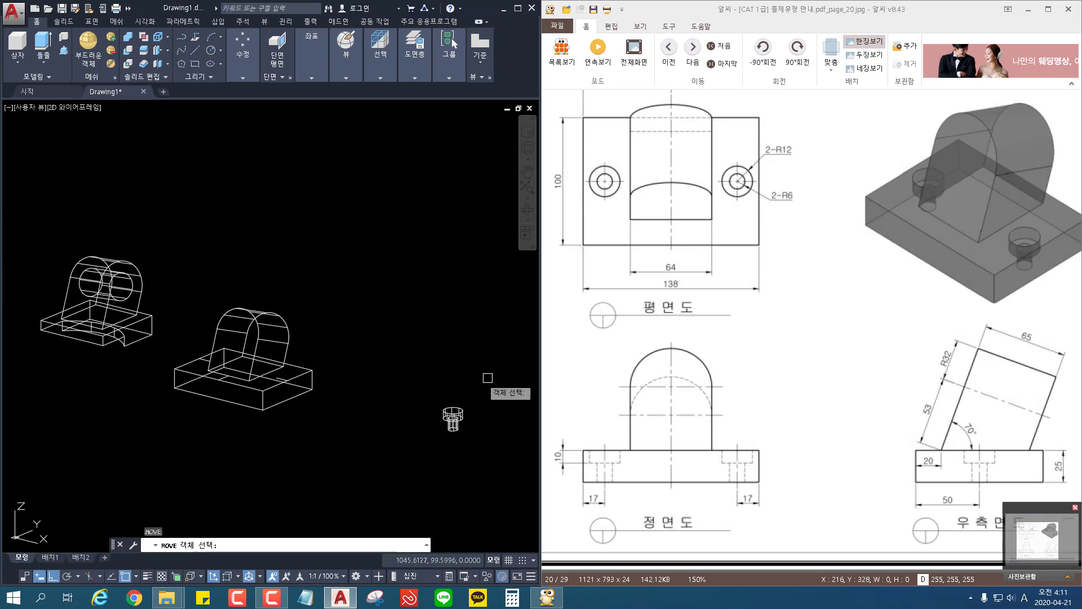
{"action": "left_click", "coordinate": [479, 389]}
{"action": "left_click", "coordinate": [428, 442]}
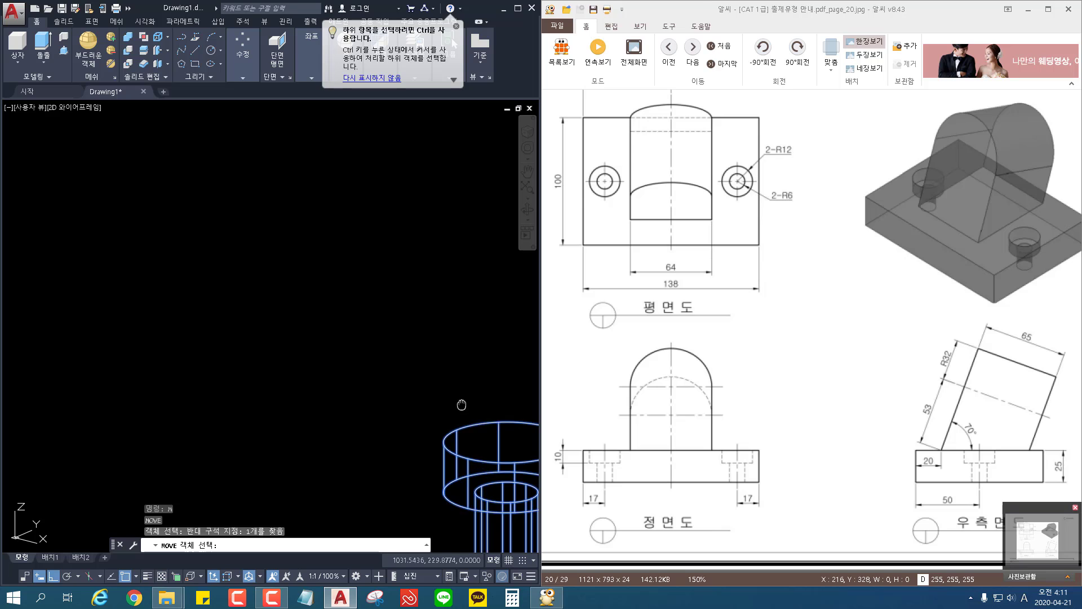
{"action": "middle_click_drag", "start_coordinate": [451, 404], "coordinate": [252, 280]}
{"action": "key", "text": "Return"}
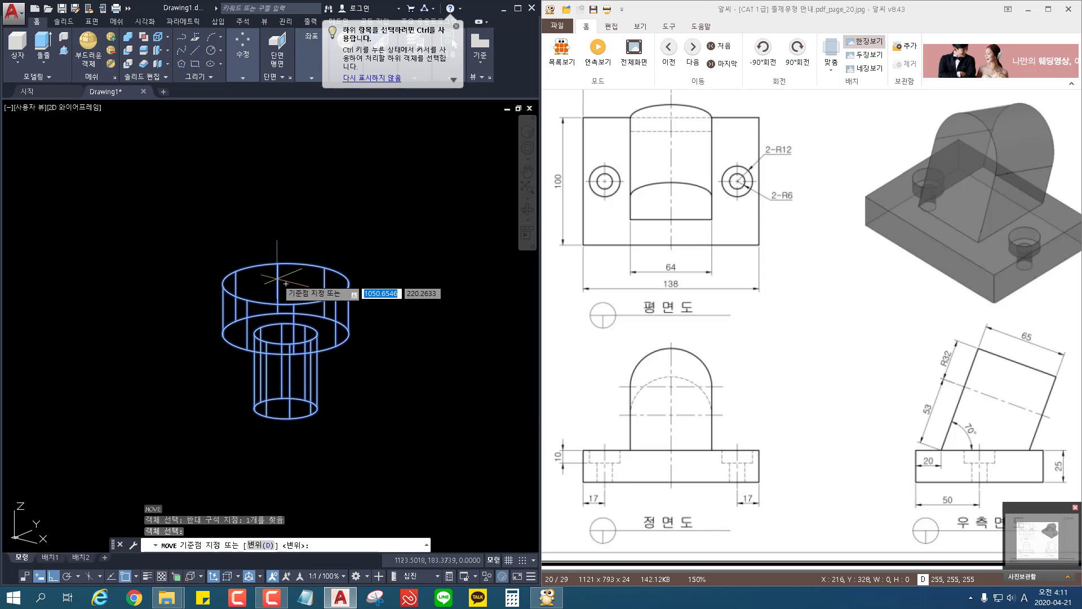
{"action": "left_click", "coordinate": [286, 284]}
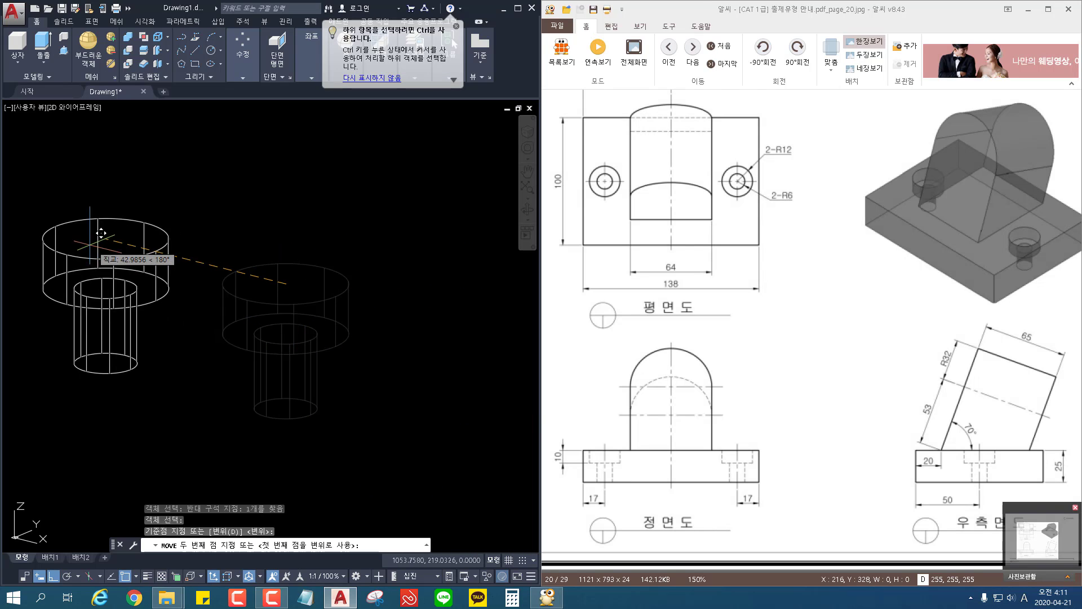
{"action": "scroll", "coordinate": [136, 271], "scroll_direction": "down", "scroll_amount": 3}
{"action": "middle_click_drag", "start_coordinate": [135, 270], "coordinate": [559, 485]}
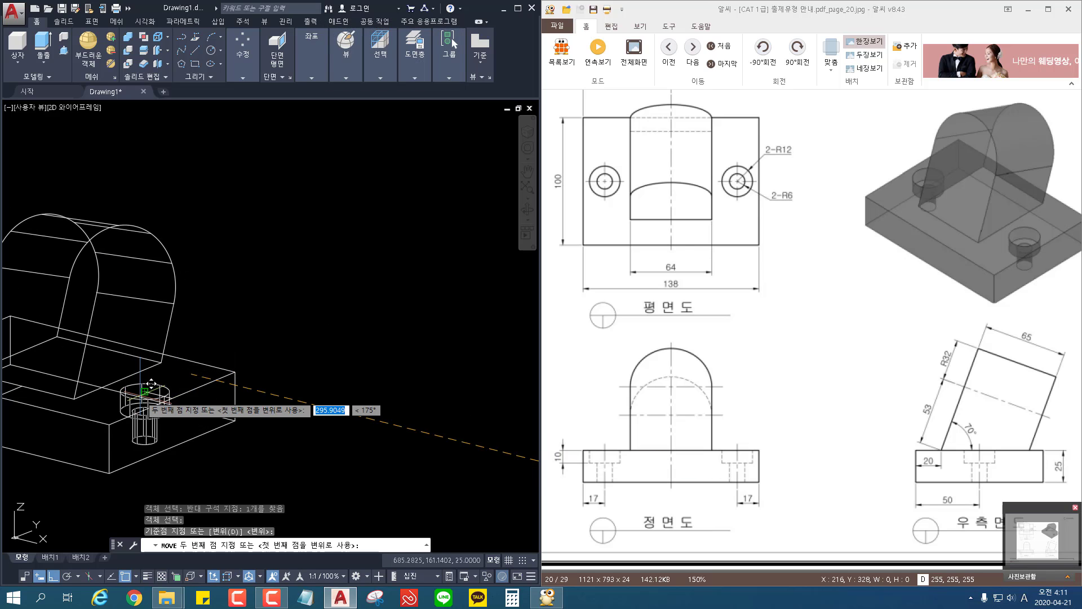
{"action": "scroll", "coordinate": [151, 383], "scroll_direction": "up", "scroll_amount": 5}
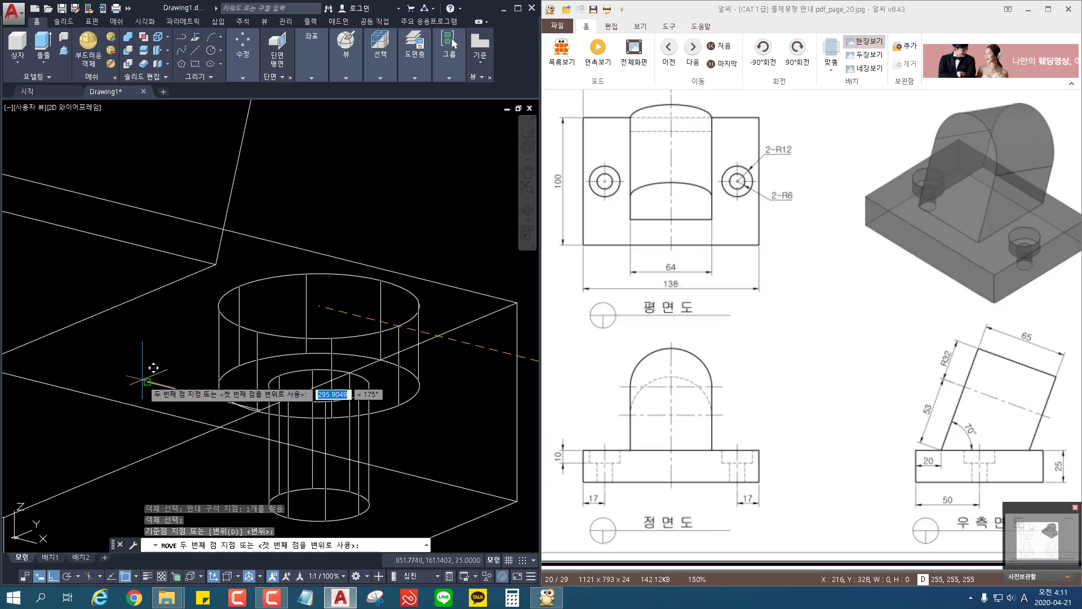
{"action": "left_click", "coordinate": [148, 382]}
Copy the stepped hole solid from its top centre to the inner end of the base plate's left-side guide line.
{"action": "scroll", "coordinate": [112, 383], "scroll_direction": "down", "scroll_amount": 2}
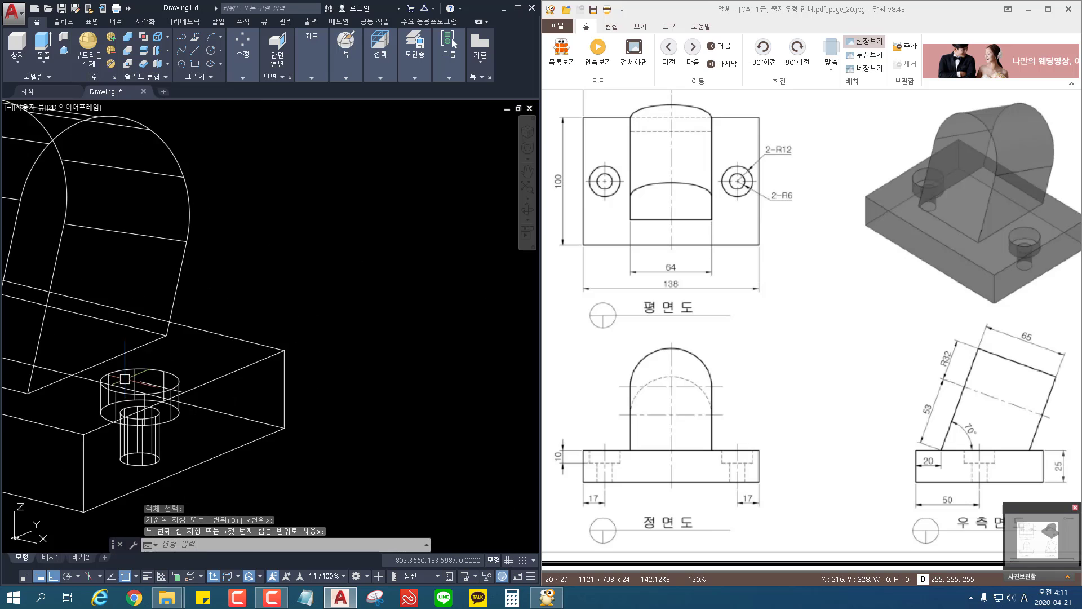
{"action": "middle_click_drag", "start_coordinate": [102, 381], "coordinate": [346, 367]}
{"action": "type", "text": "o"}
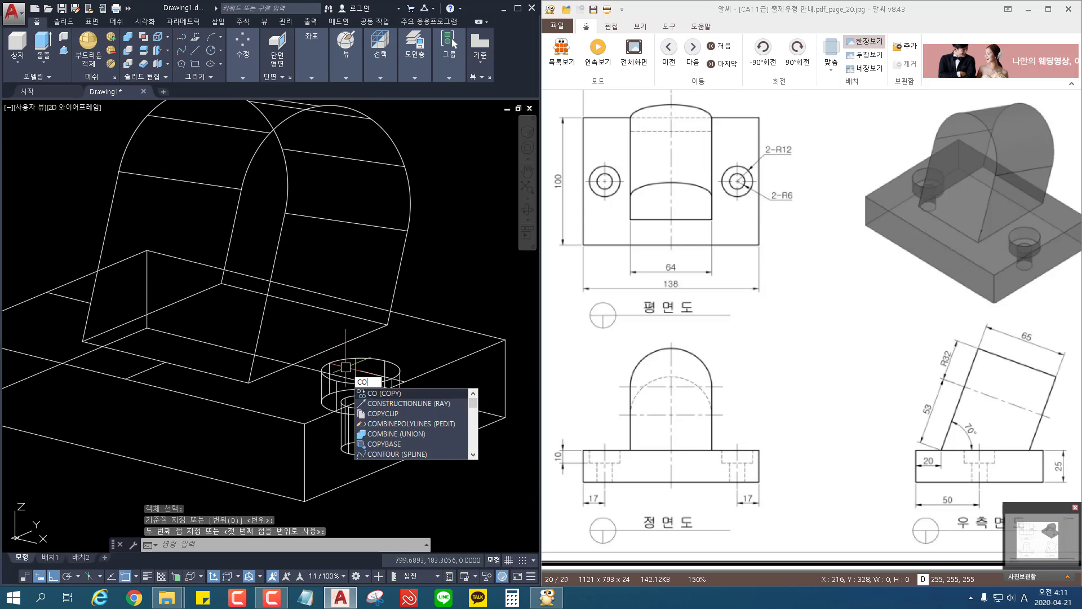
{"action": "key", "text": "Return"}
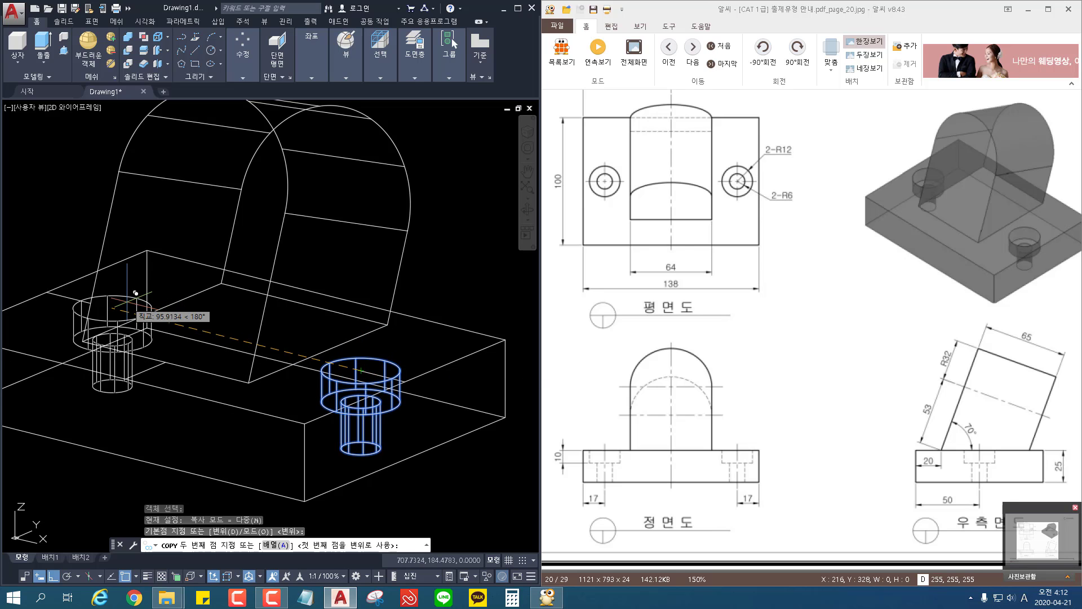
{"action": "middle_click_drag", "start_coordinate": [165, 337], "coordinate": [245, 347], "text": "shift"}
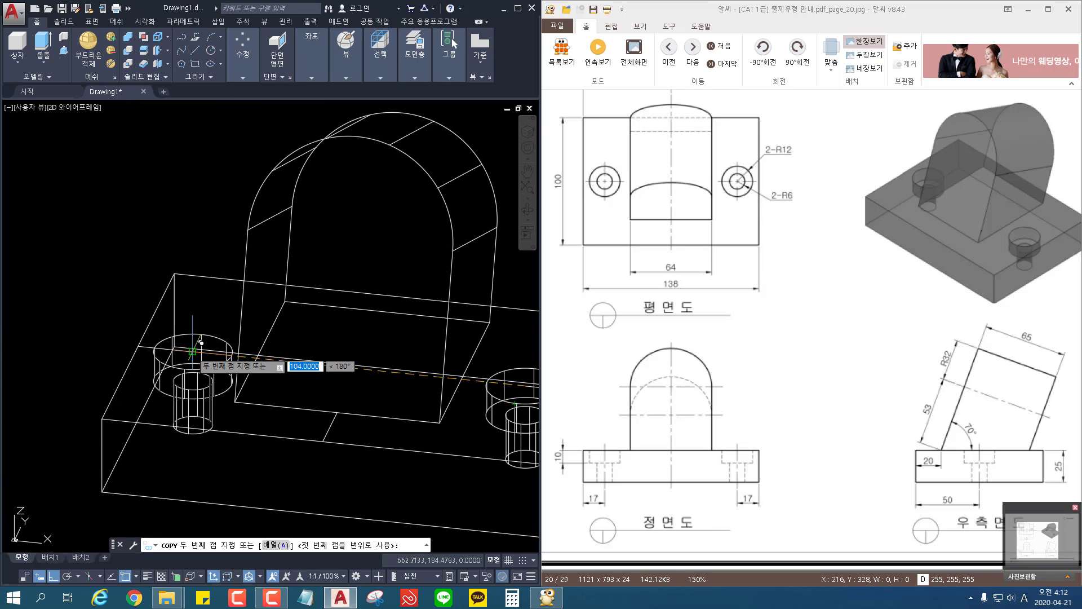
{"action": "scroll", "coordinate": [365, 430], "scroll_direction": "down", "scroll_amount": 3}
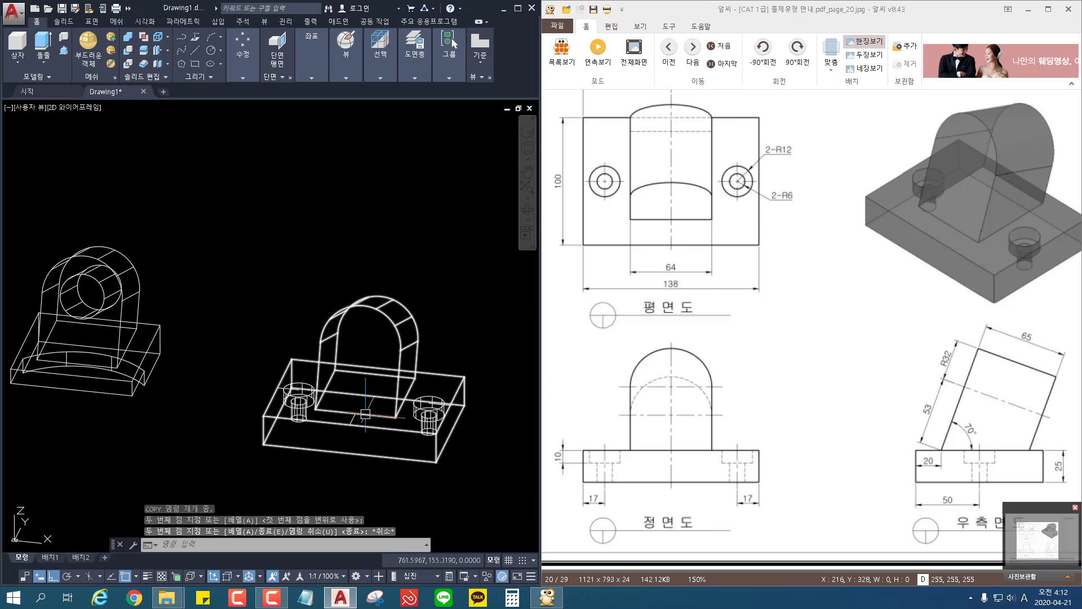
{"action": "key", "text": "Escape"}
Delete the three leftover guide lines on the base plate beside the stepped holes and at its front edge.
{"action": "middle_click_drag", "start_coordinate": [373, 395], "coordinate": [459, 472], "text": "shift"}
{"action": "scroll", "coordinate": [231, 359], "scroll_direction": "up", "scroll_amount": 5}
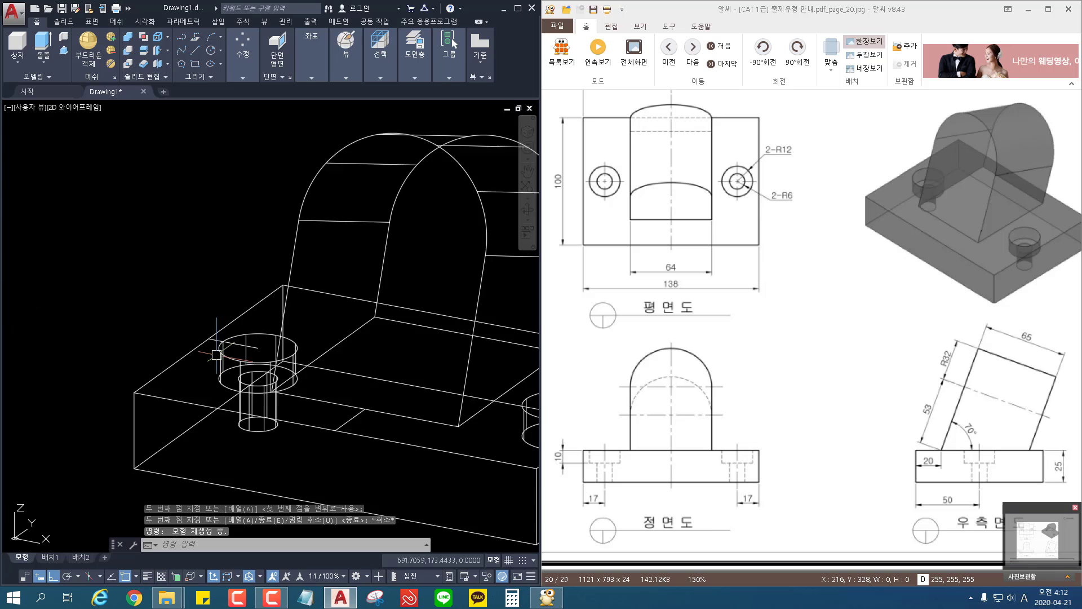
{"action": "scroll", "coordinate": [284, 361], "scroll_direction": "down", "scroll_amount": 3}
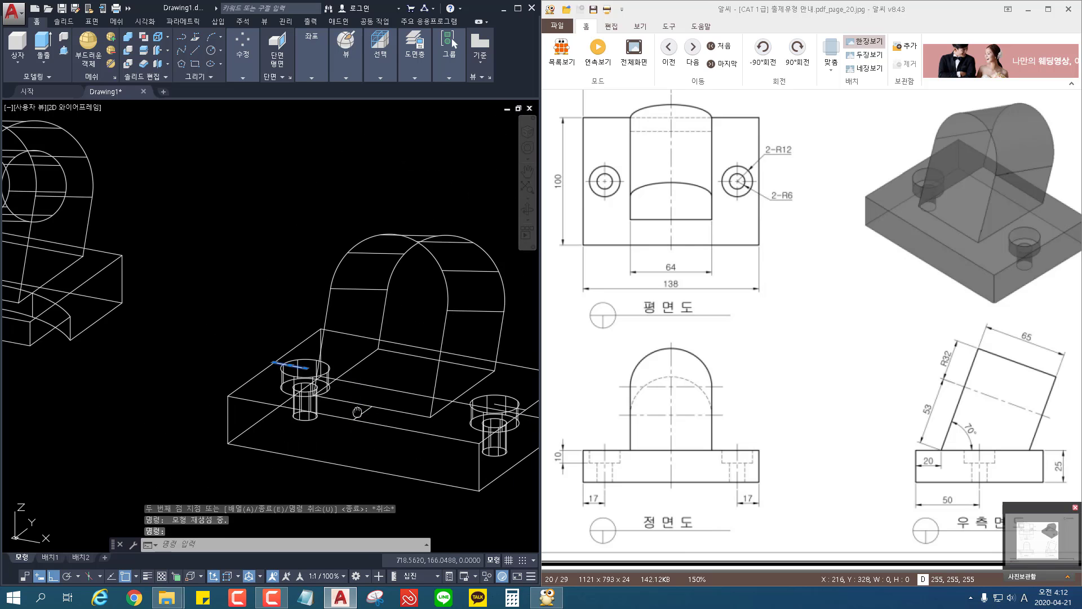
{"action": "middle_click_drag", "start_coordinate": [347, 404], "coordinate": [285, 356]}
{"action": "scroll", "coordinate": [429, 361], "scroll_direction": "up", "scroll_amount": 5}
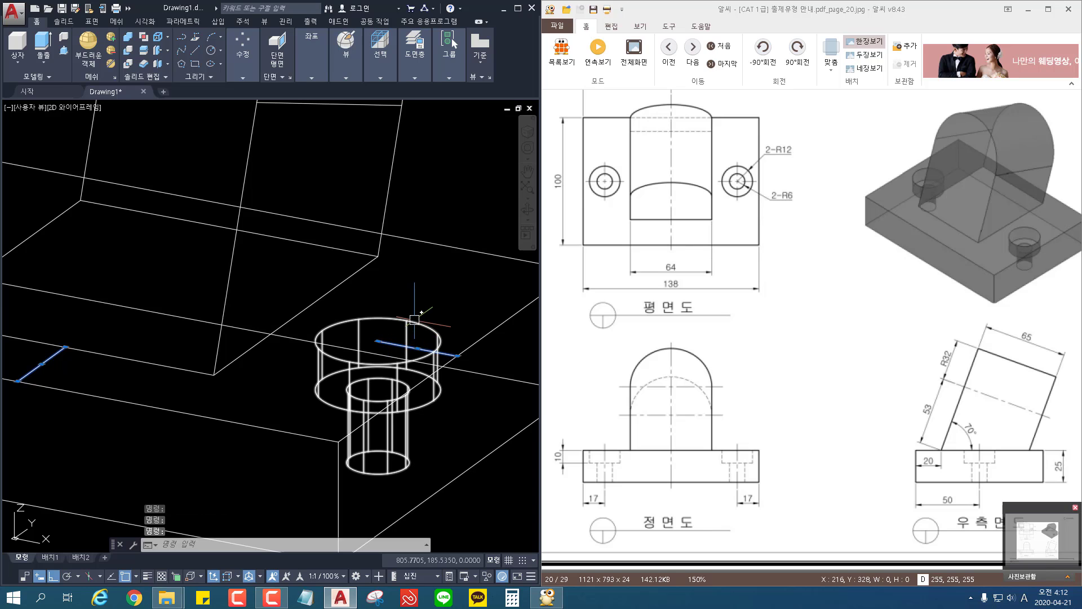
{"action": "key", "text": "Delete"}
{"action": "scroll", "coordinate": [415, 319], "scroll_direction": "down", "scroll_amount": 5}
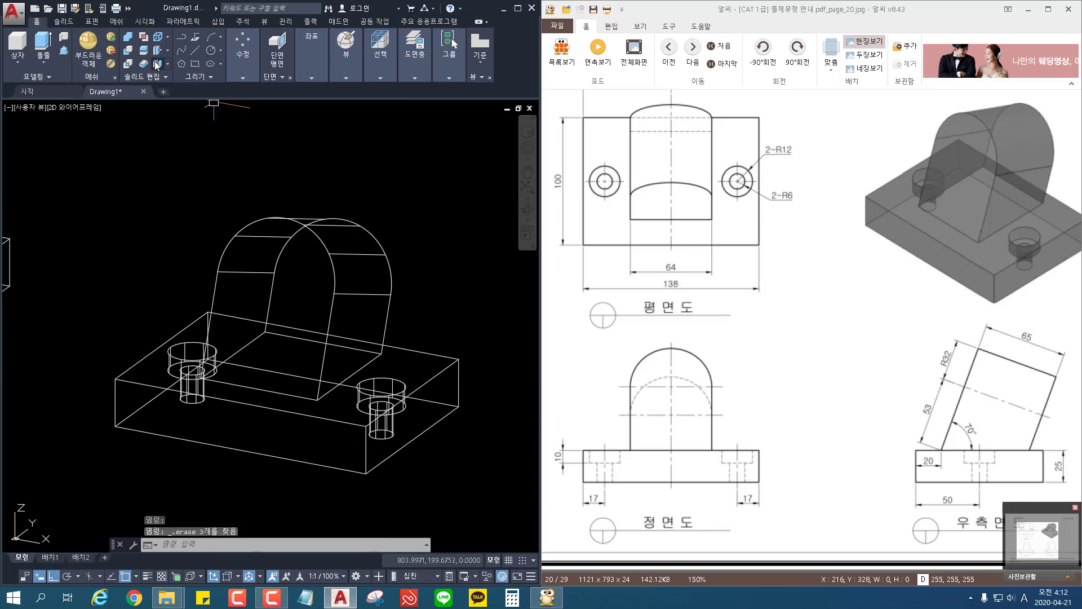
Subtract both stepped hole solids from the combined base plate and tilted upright.
{"action": "left_click", "coordinate": [127, 49]}
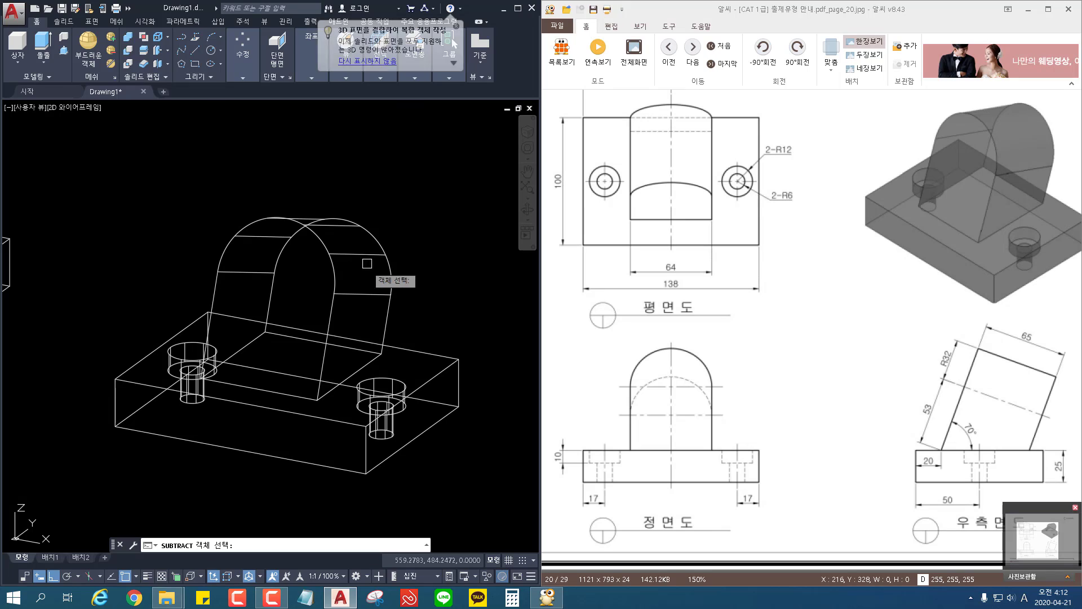
{"action": "left_click", "coordinate": [391, 254]}
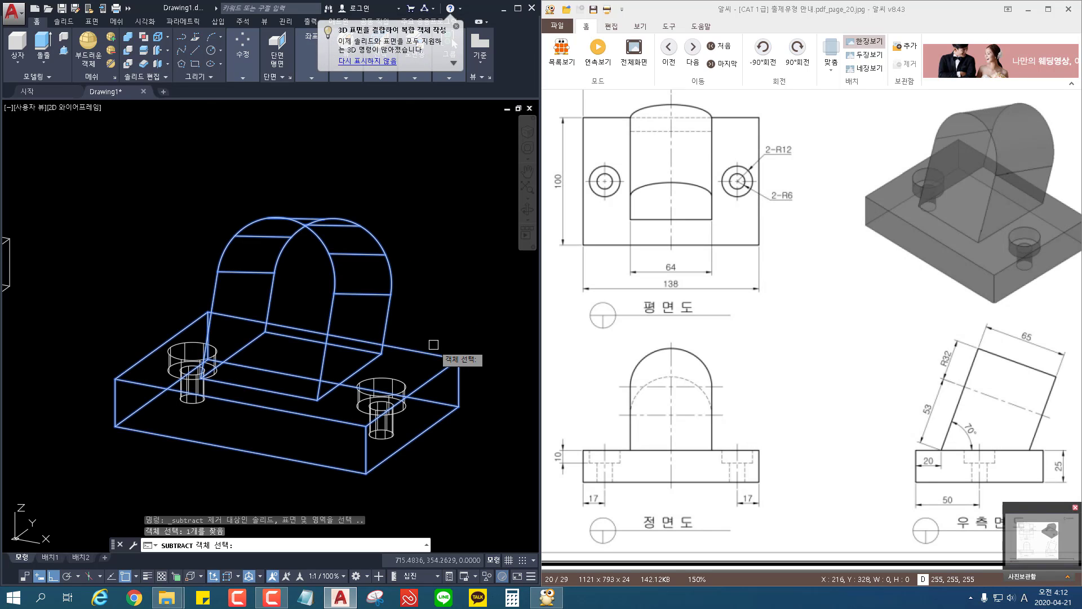
{"action": "key", "text": "Return"}
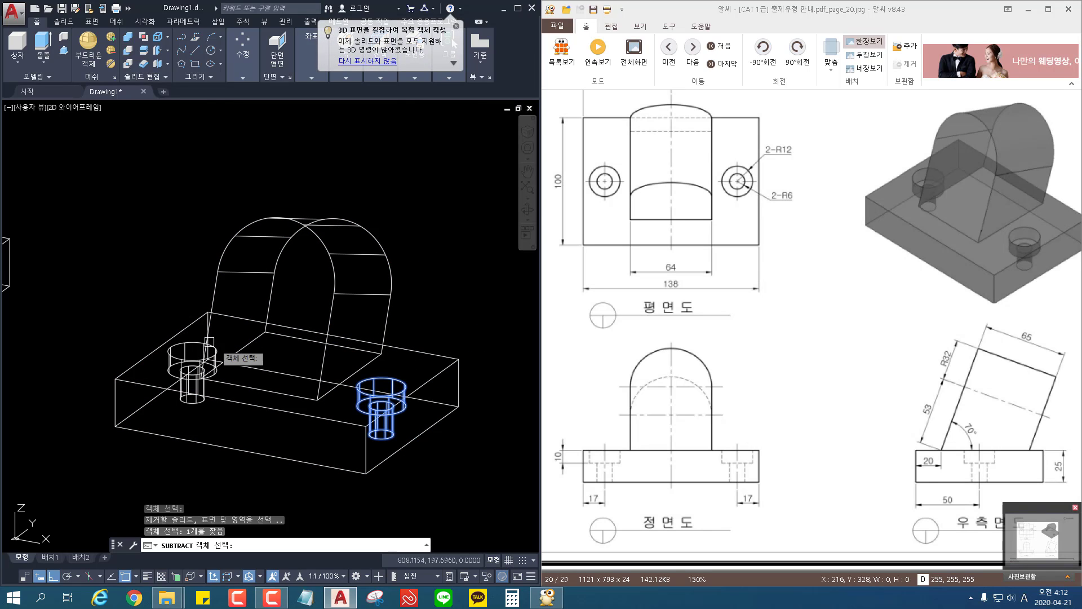
{"action": "key", "text": "Return"}
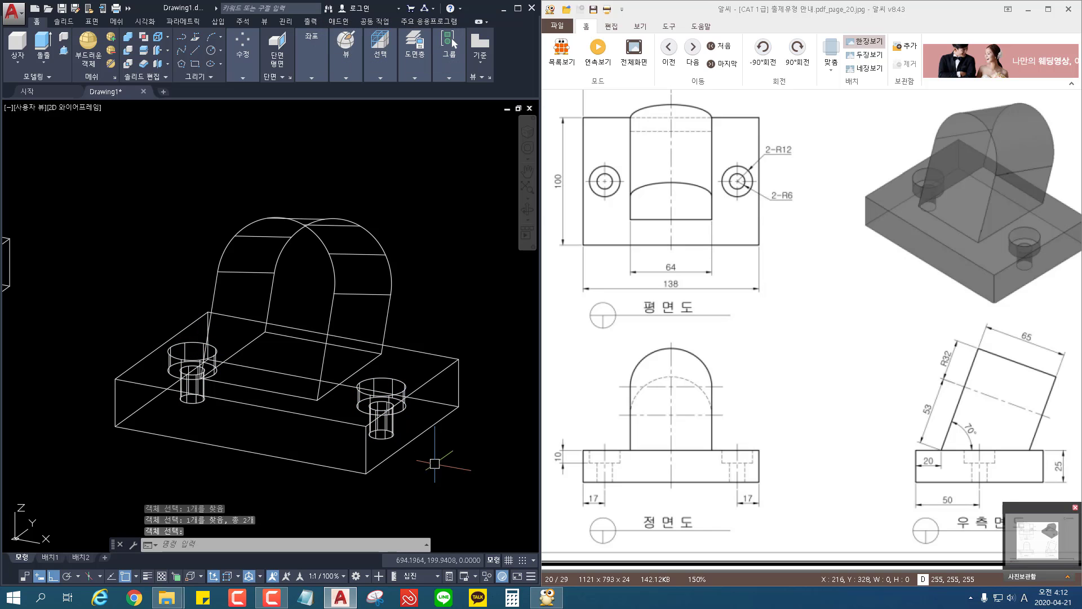
Set the viewport's visual style to X-ray and examine the stepped holes from several angles.
{"action": "middle_click_drag", "start_coordinate": [249, 434], "coordinate": [290, 315], "text": "shift"}
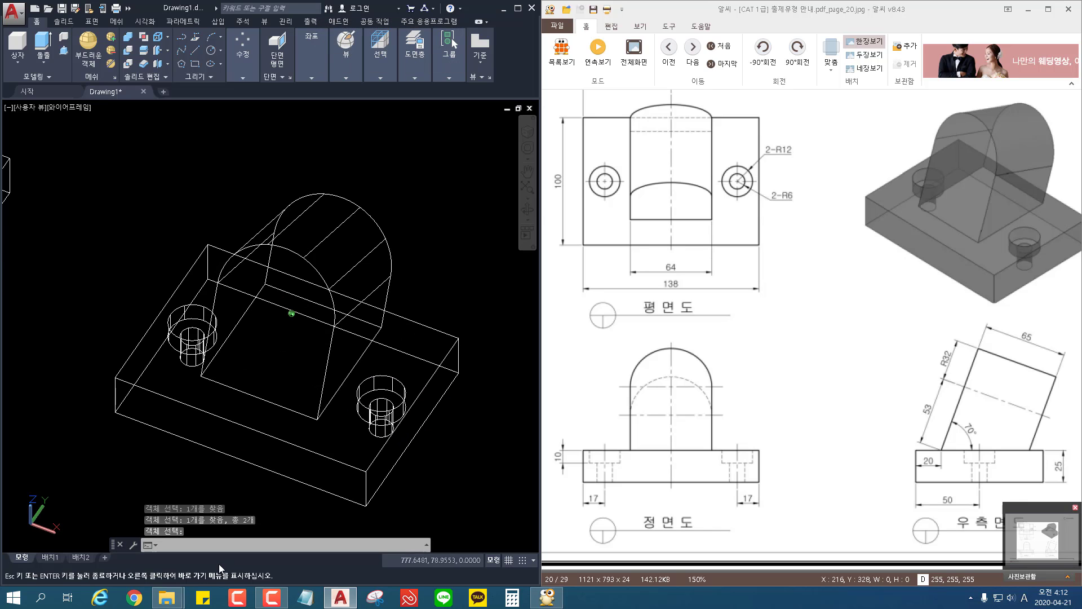
{"action": "scroll", "coordinate": [294, 410], "scroll_direction": "down", "scroll_amount": 3}
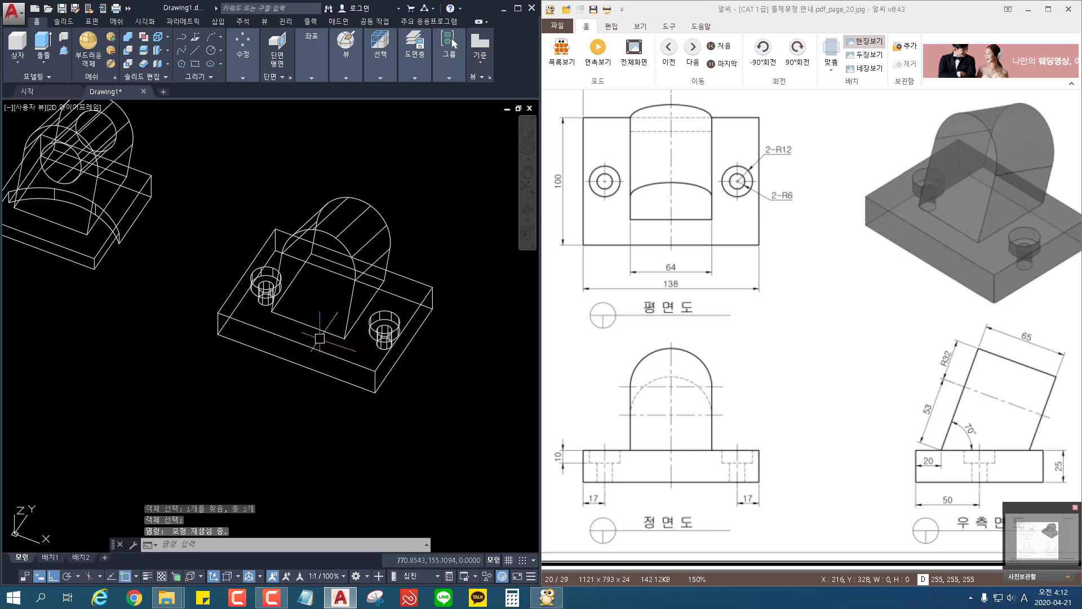
{"action": "middle_click_drag", "start_coordinate": [294, 410], "coordinate": [265, 355], "text": "shift"}
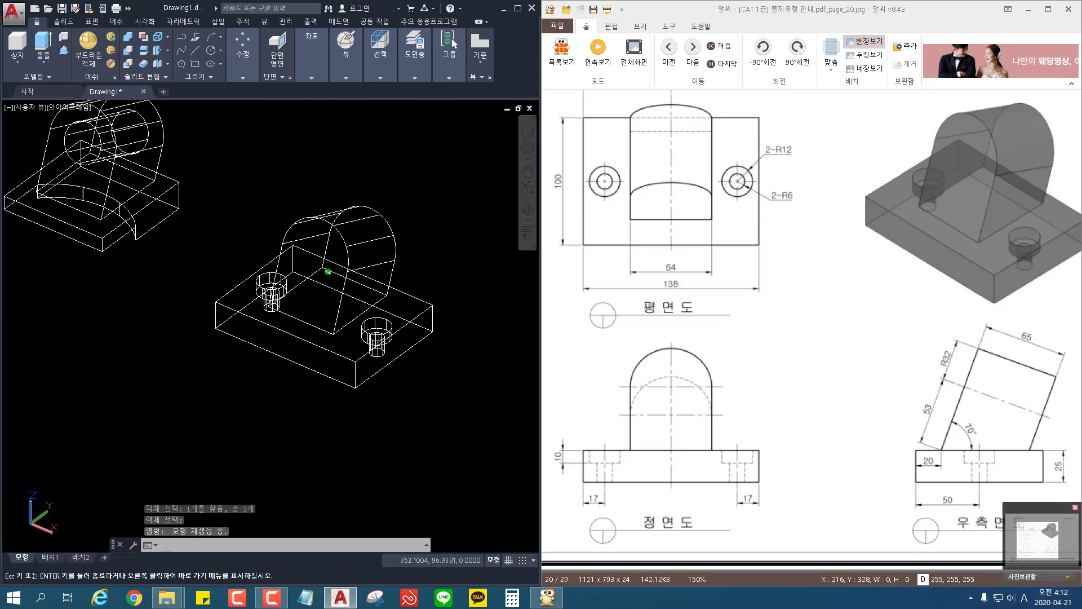
{"action": "left_click", "coordinate": [64, 107]}
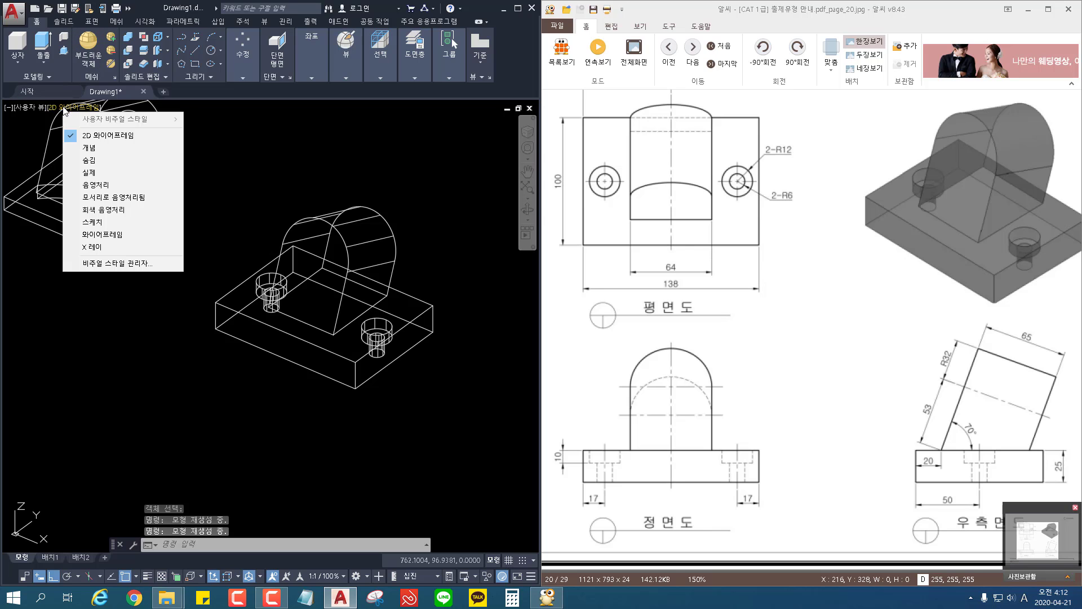
{"action": "left_click", "coordinate": [94, 248]}
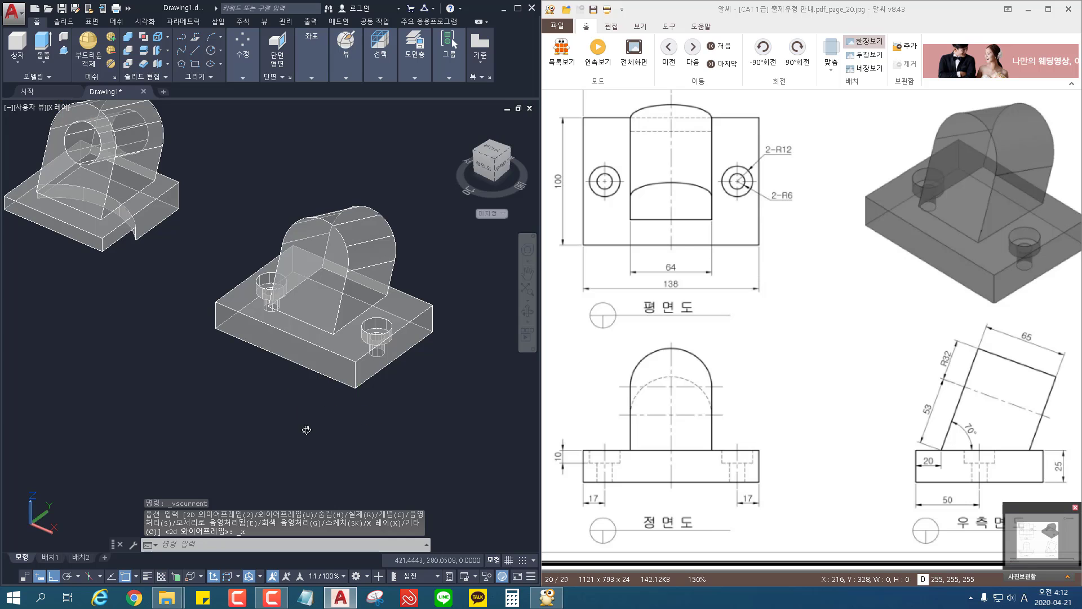
{"action": "middle_click_drag", "start_coordinate": [306, 430], "coordinate": [338, 517], "text": "shift"}
{"action": "middle_click_drag", "start_coordinate": [323, 480], "coordinate": [374, 439], "text": "shift"}
{"action": "scroll", "coordinate": [328, 432], "scroll_direction": "up", "scroll_amount": 4}
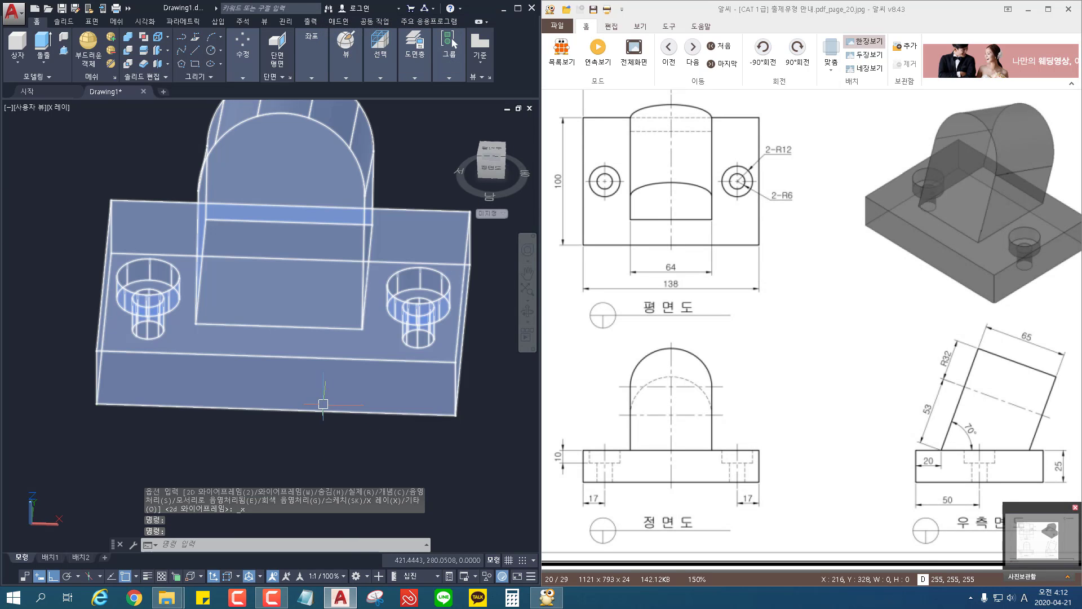
{"action": "middle_click_drag", "start_coordinate": [311, 421], "coordinate": [277, 395], "text": "shift"}
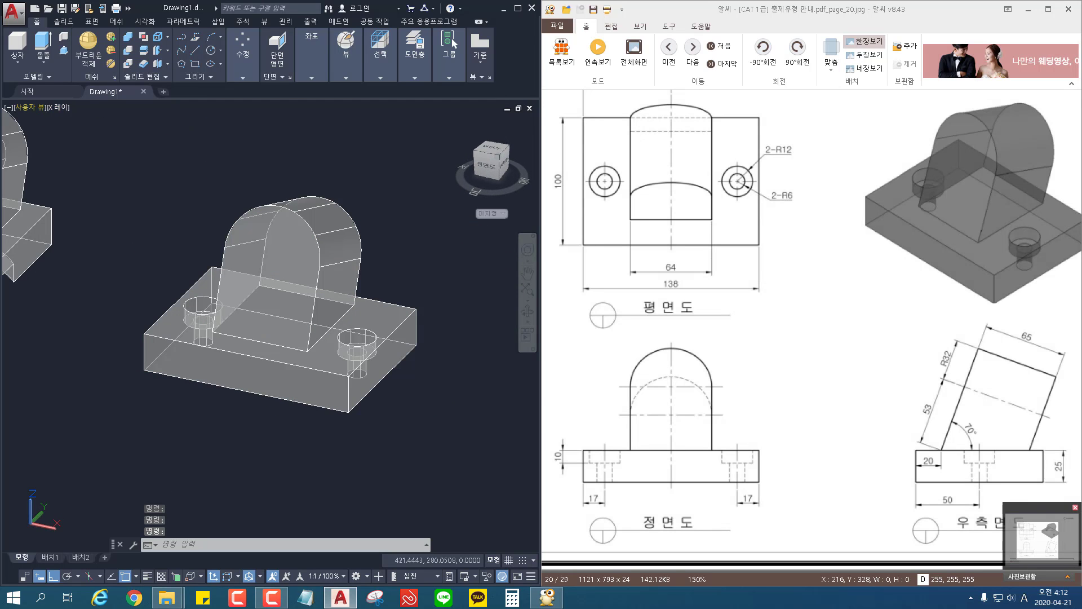
Show the models in the Realistic visual style and examine the finished part's upright and holes from different sides.
{"action": "left_click", "coordinate": [58, 107]}
{"action": "left_click", "coordinate": [103, 176]}
{"action": "middle_click_drag", "start_coordinate": [249, 397], "coordinate": [260, 465], "text": "shift"}
{"action": "middle_click_drag", "start_coordinate": [248, 420], "coordinate": [360, 359], "text": "shift"}
{"action": "scroll", "coordinate": [265, 349], "scroll_direction": "down", "scroll_amount": 4}
{"action": "scroll", "coordinate": [359, 360], "scroll_direction": "up", "scroll_amount": 2}
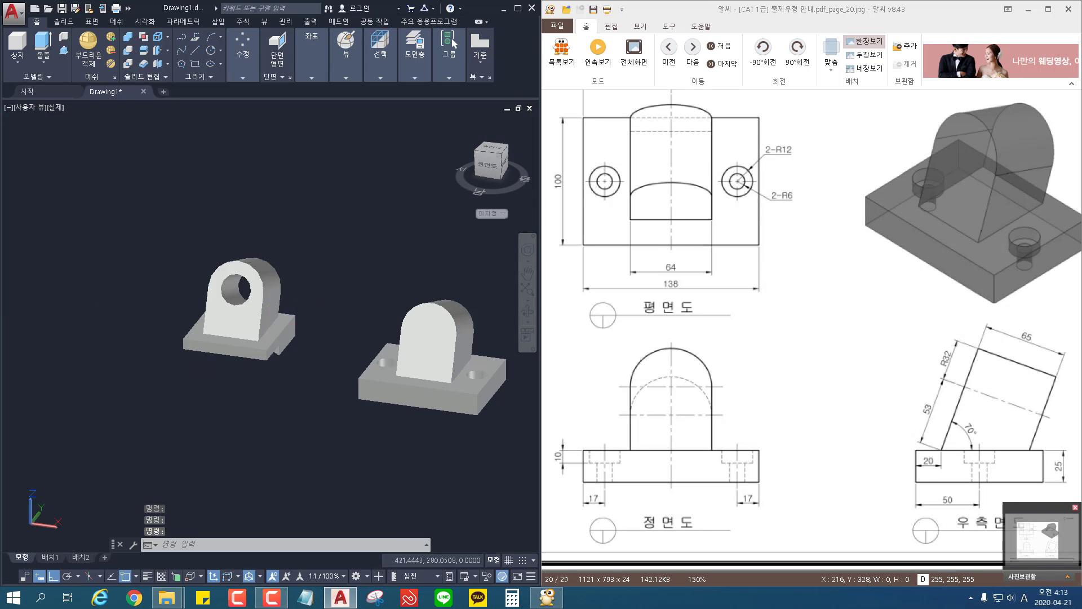
{"action": "middle_click_drag", "start_coordinate": [283, 367], "coordinate": [207, 434], "text": "shift"}
{"action": "middle_click_drag", "start_coordinate": [325, 350], "coordinate": [276, 329]}
{"action": "scroll", "coordinate": [359, 415], "scroll_direction": "up", "scroll_amount": 2}
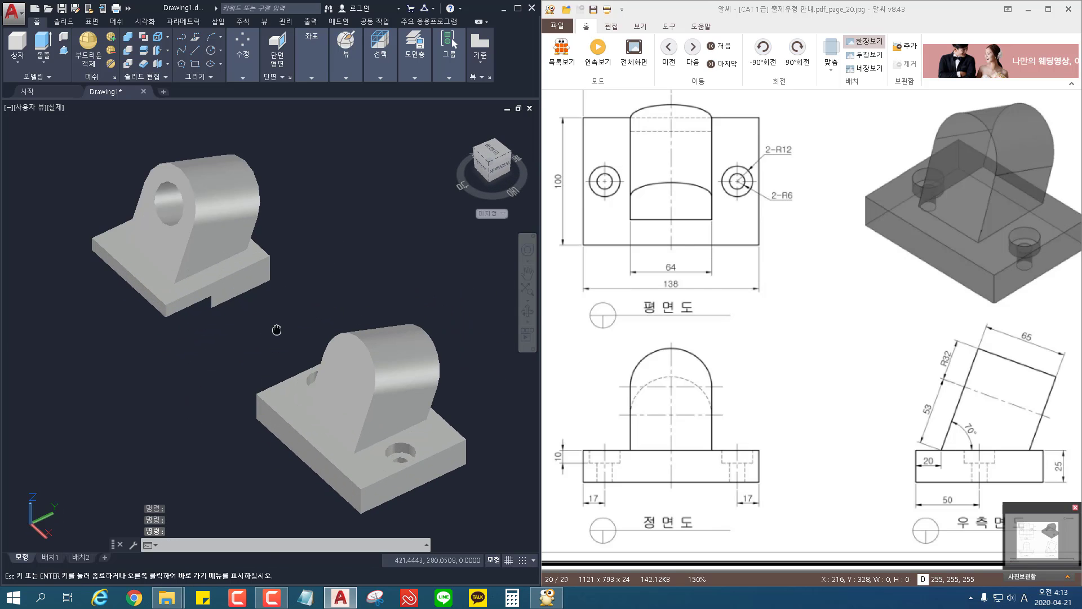
{"action": "scroll", "coordinate": [276, 330], "scroll_direction": "down", "scroll_amount": 2}
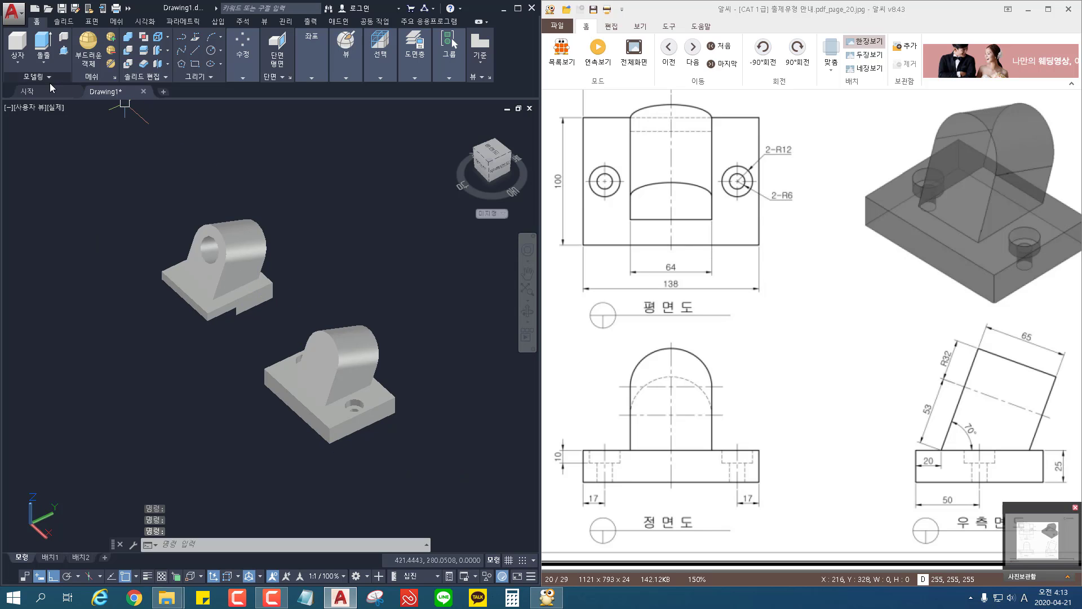
Return the viewport to the X-ray visual style and start a continuous orbit around the two models.
{"action": "left_click", "coordinate": [57, 109]}
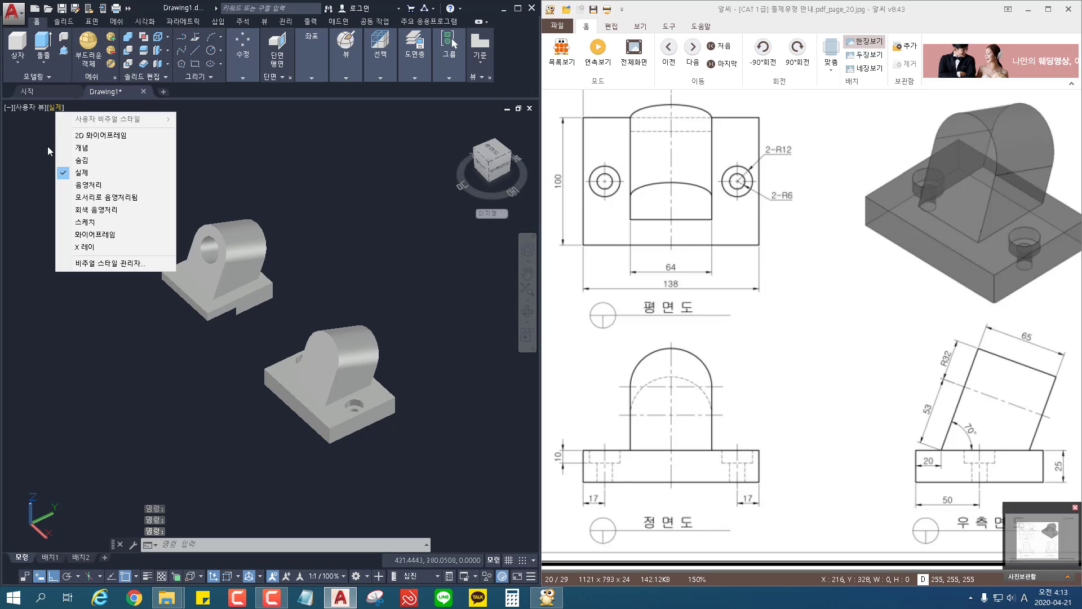
{"action": "left_click", "coordinate": [92, 253]}
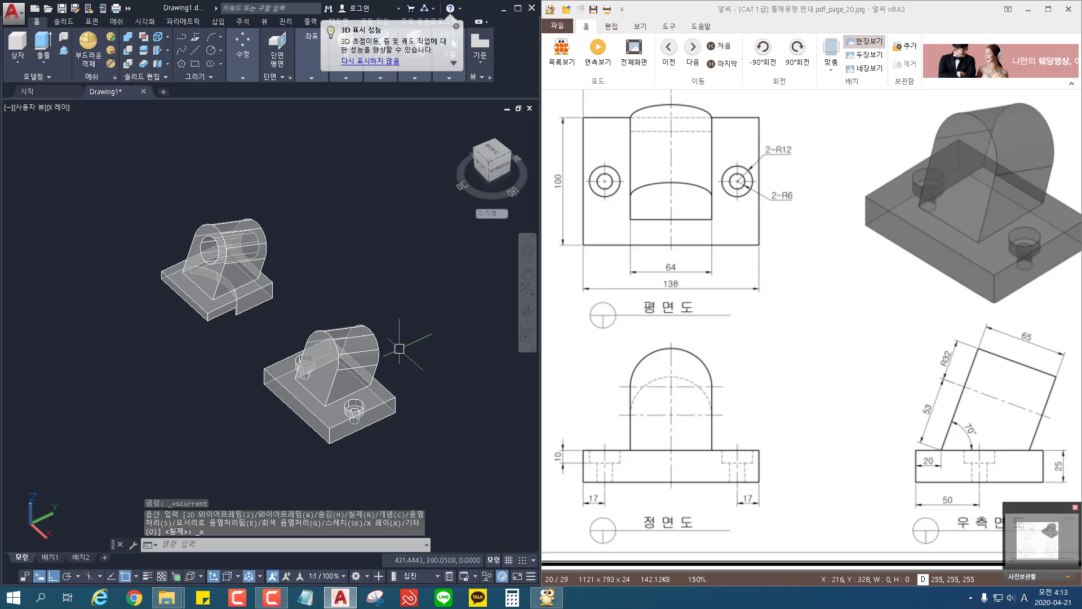
{"action": "scroll", "coordinate": [399, 349], "scroll_direction": "up", "scroll_amount": 2}
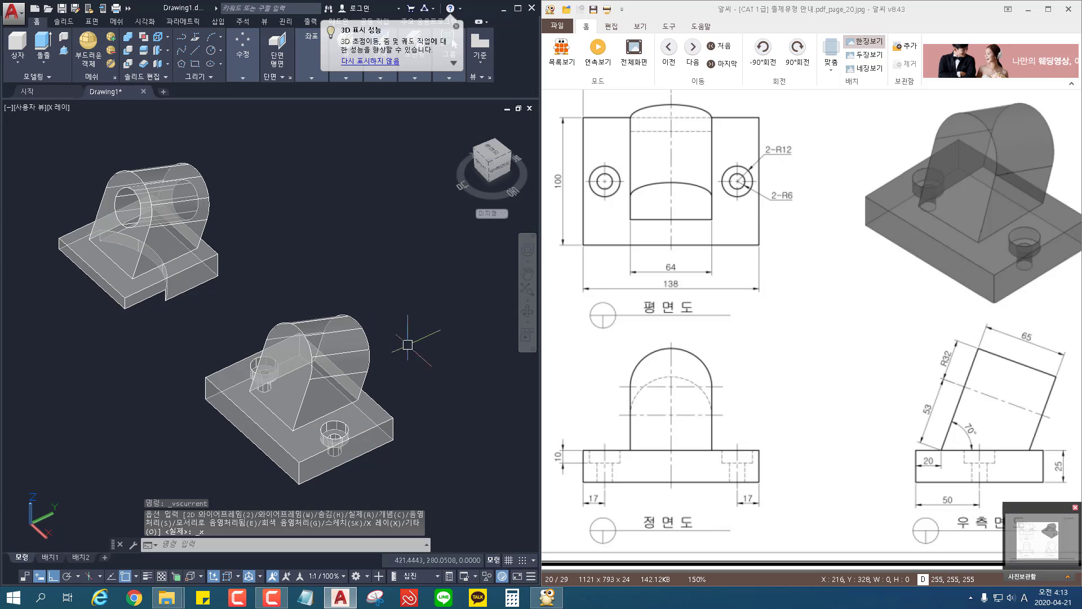
{"action": "left_click", "coordinate": [528, 325]}
{"action": "left_click", "coordinate": [558, 359]}
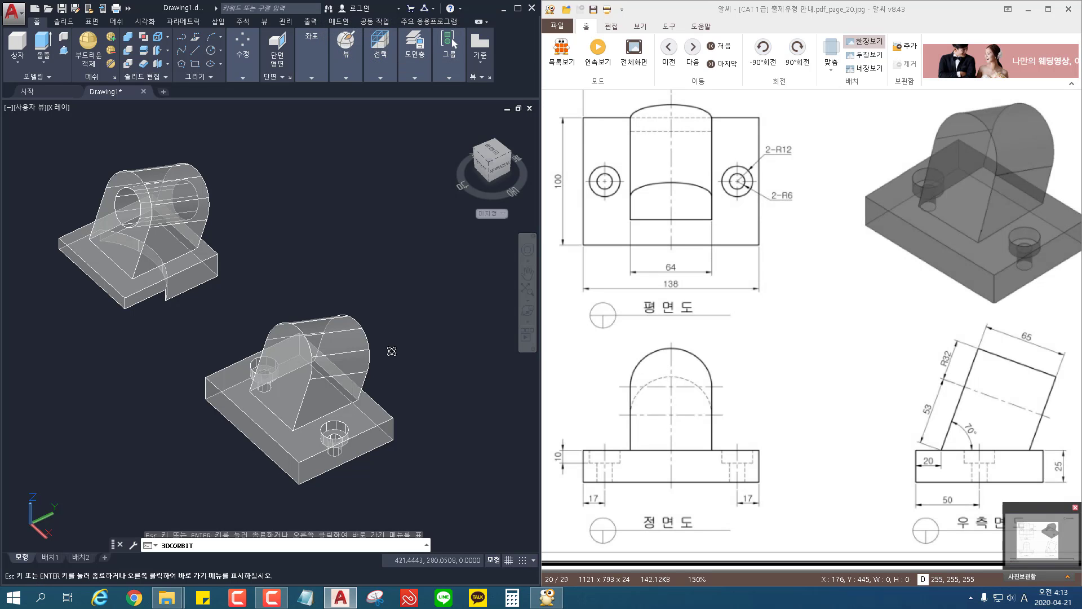